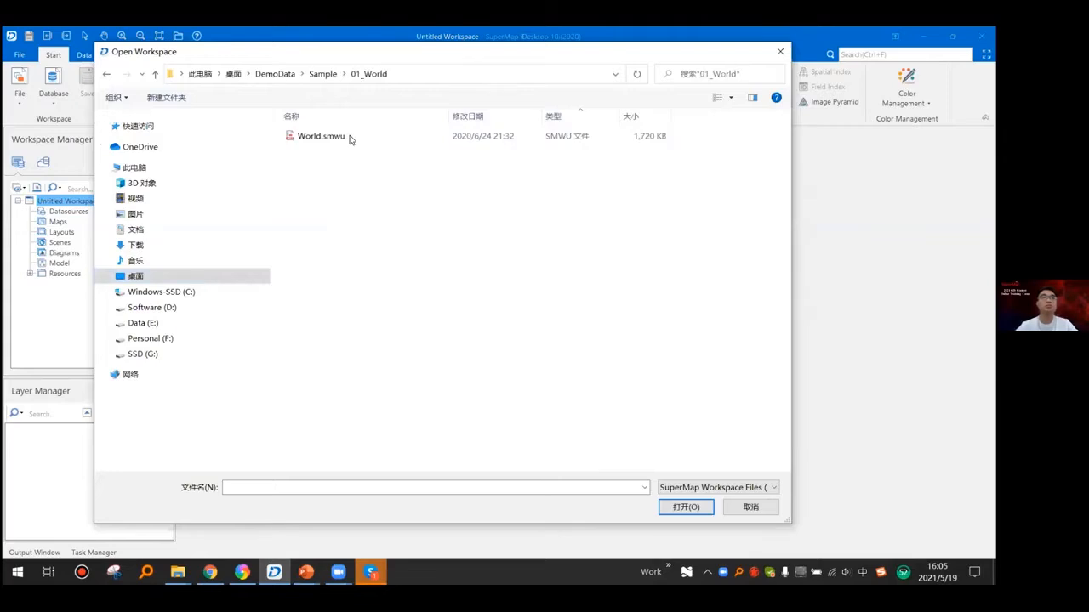
# - Open the World.smwu workspace and display its world, rivers and lakes datasets together in one map
pyautogui.doubleClick(349, 138)
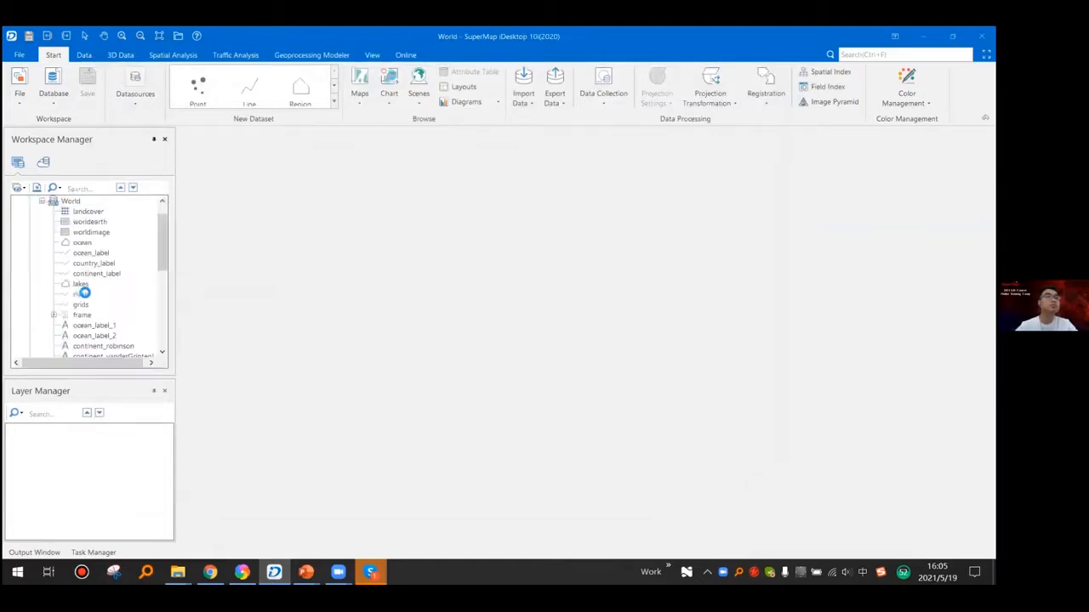
pyautogui.scroll(-6, 82, 292)
pyautogui.moveTo(83, 294); pyautogui.dragTo(258, 295)
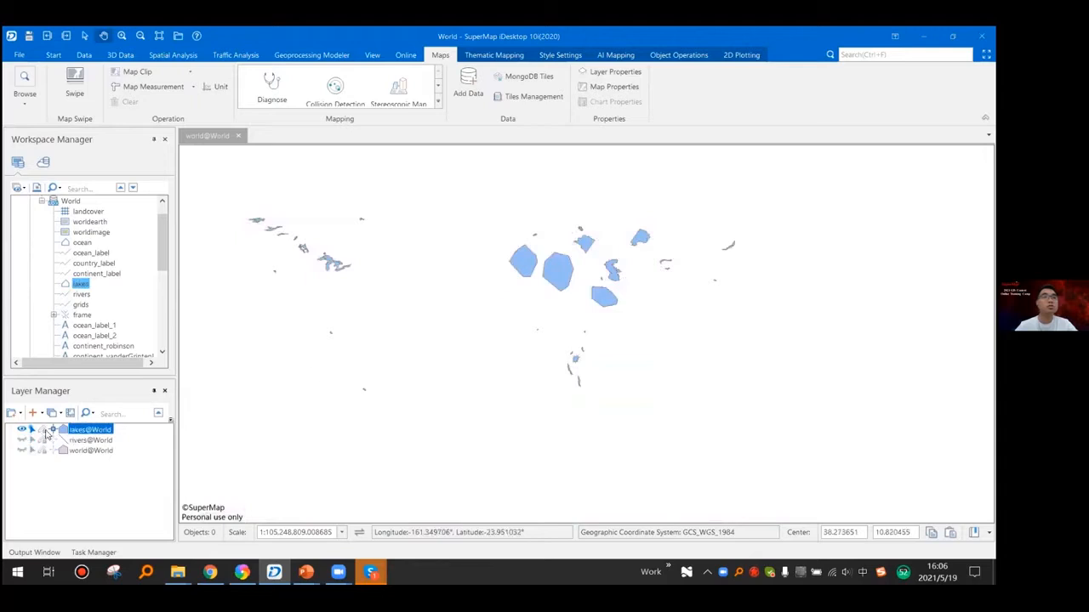
# - Make the lakes layer editable and delete its large polygons over Europe and western Asia
pyautogui.click(43, 430)
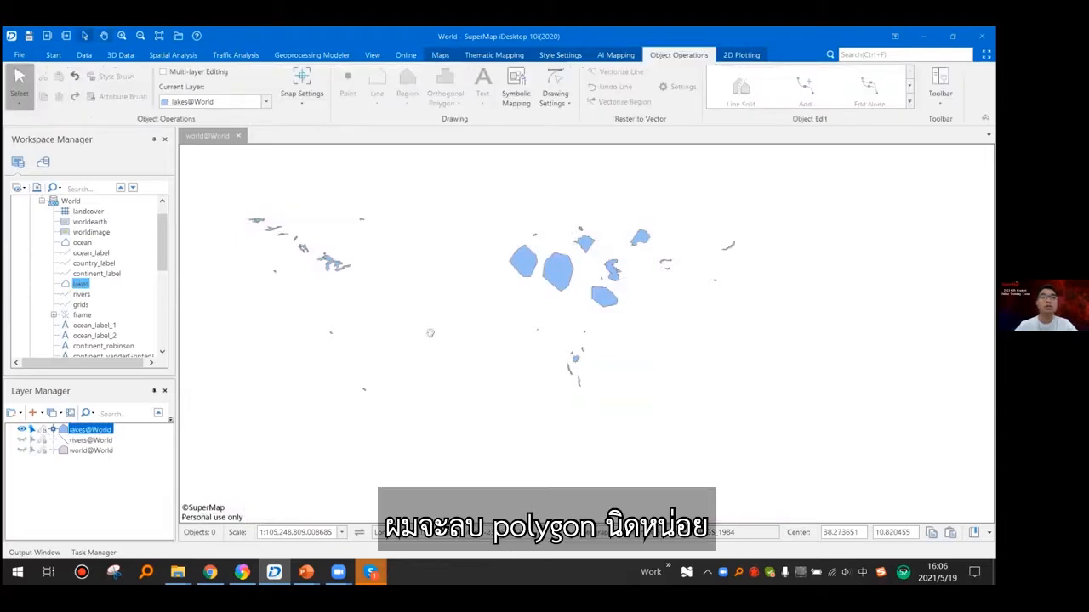
pyautogui.click(537, 266)
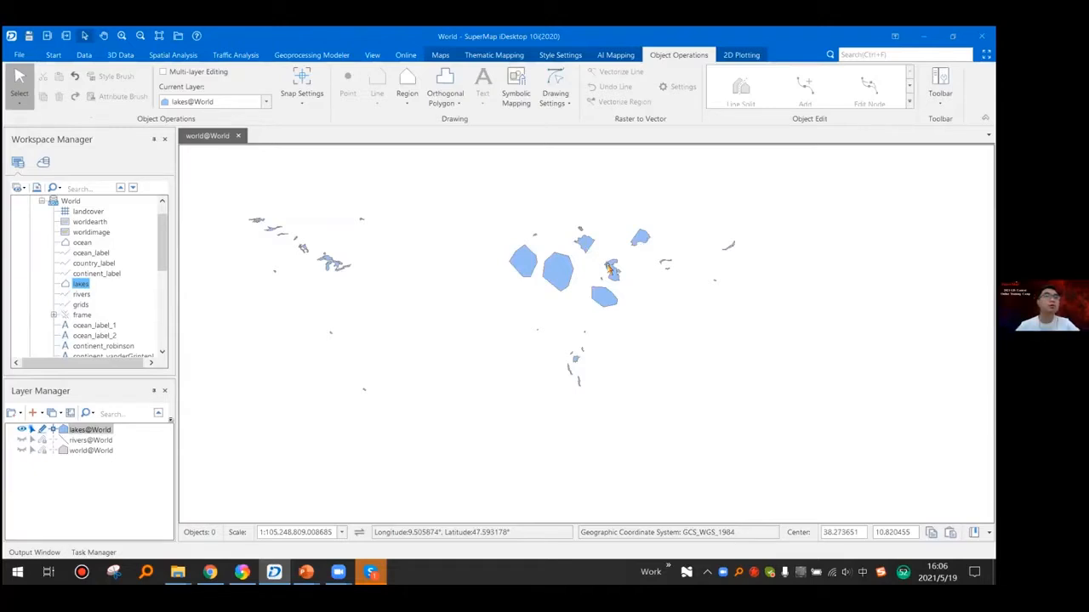
pyautogui.click(522, 262)
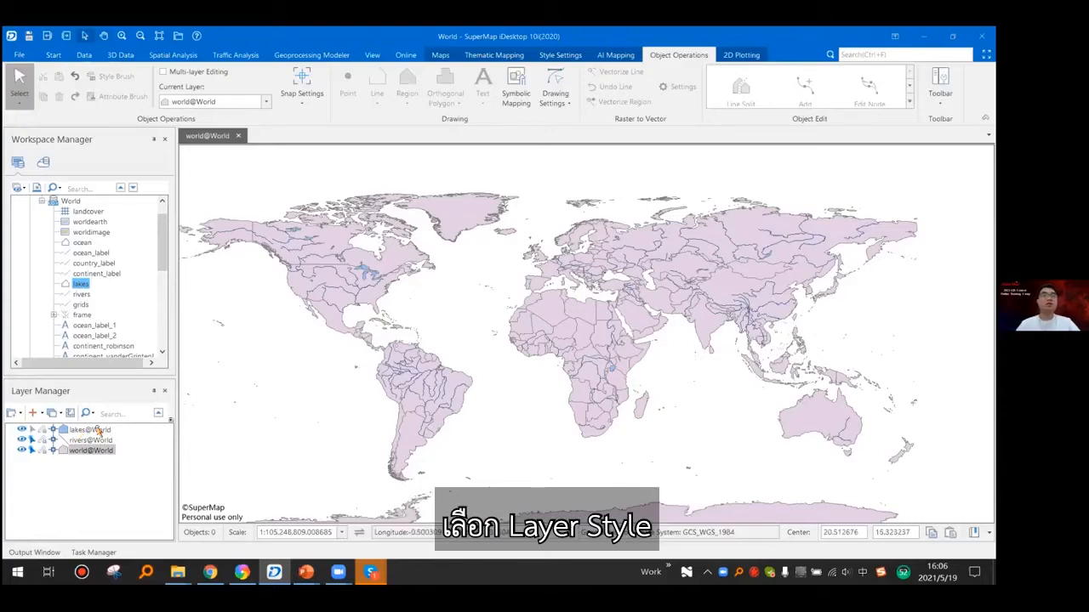
# - Open the layer style settings of the lakes layer and hide the rivers and world layers
pyautogui.click(91, 430)
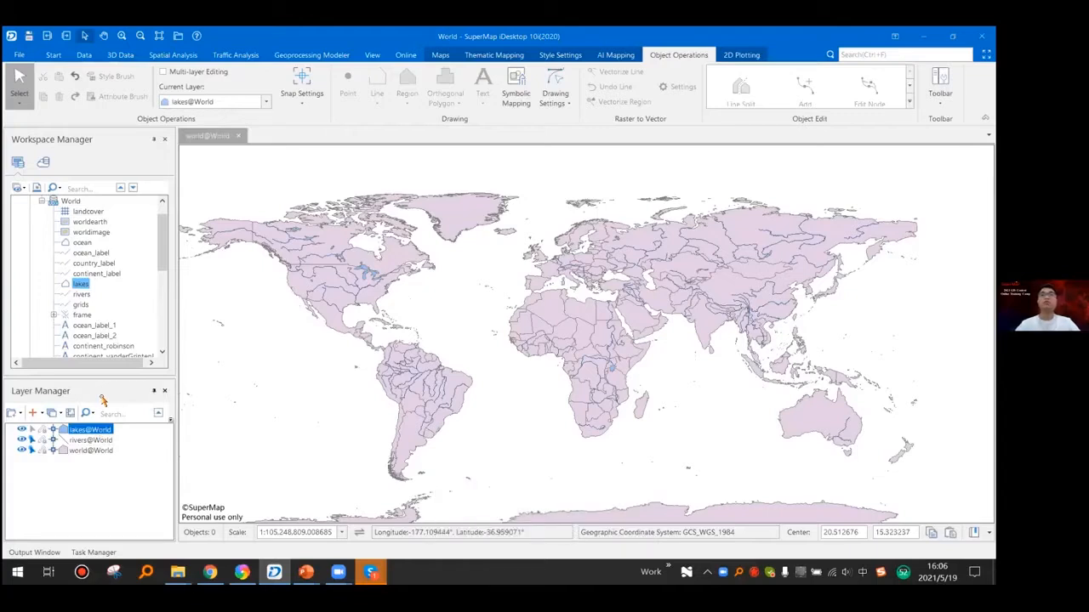
pyautogui.rightClick(78, 430)
pyautogui.click(120, 468)
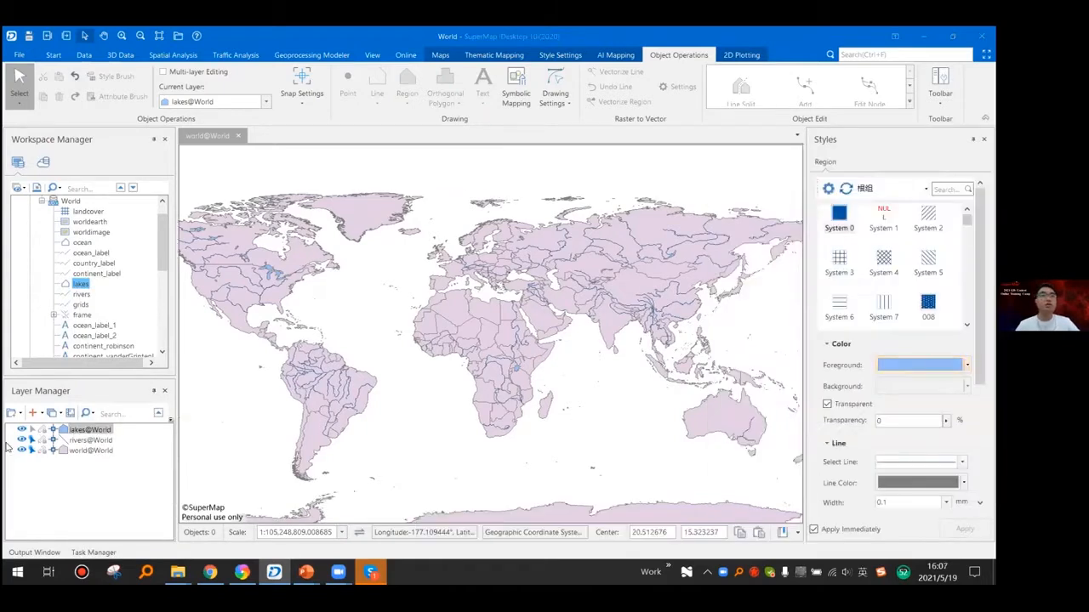
pyautogui.click(22, 439)
pyautogui.click(22, 450)
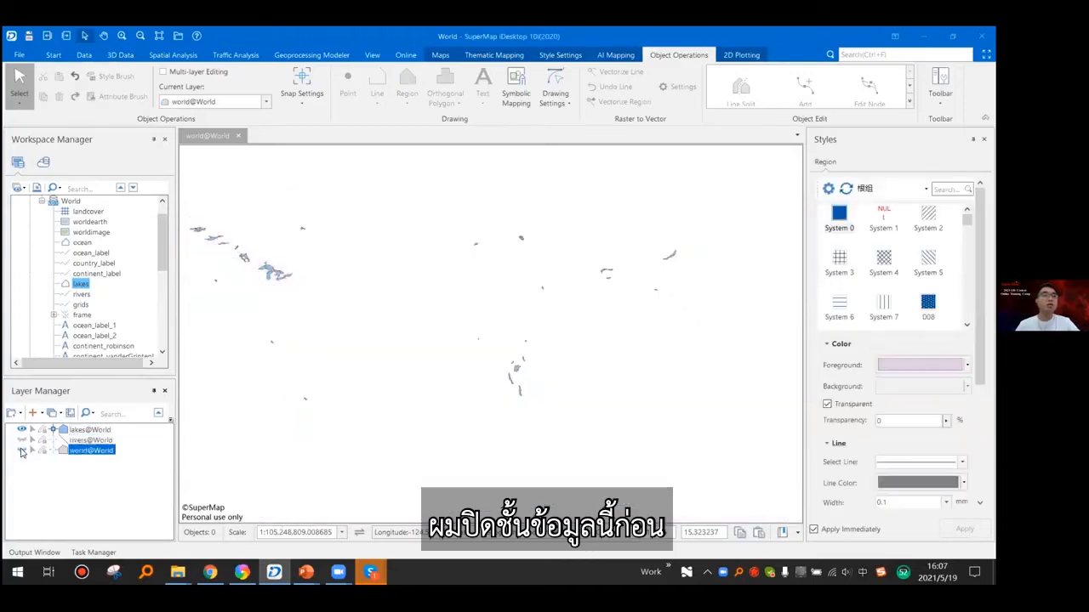
# - Set the foreground color of the world layer to bright blue
pyautogui.scroll(3, 277, 292)
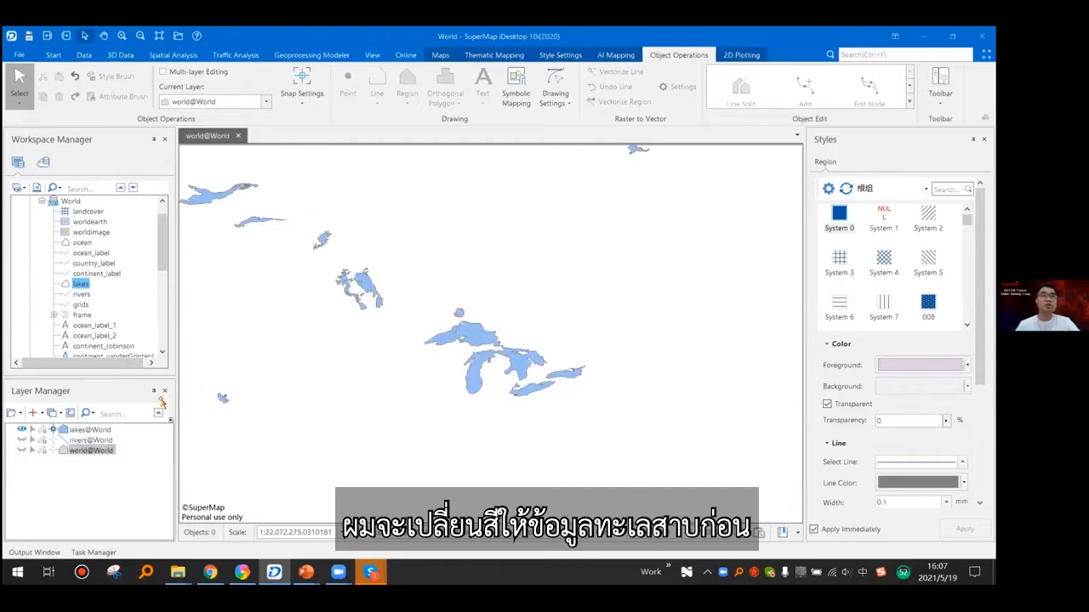
pyautogui.moveTo(461, 365); pyautogui.dragTo(507, 382)
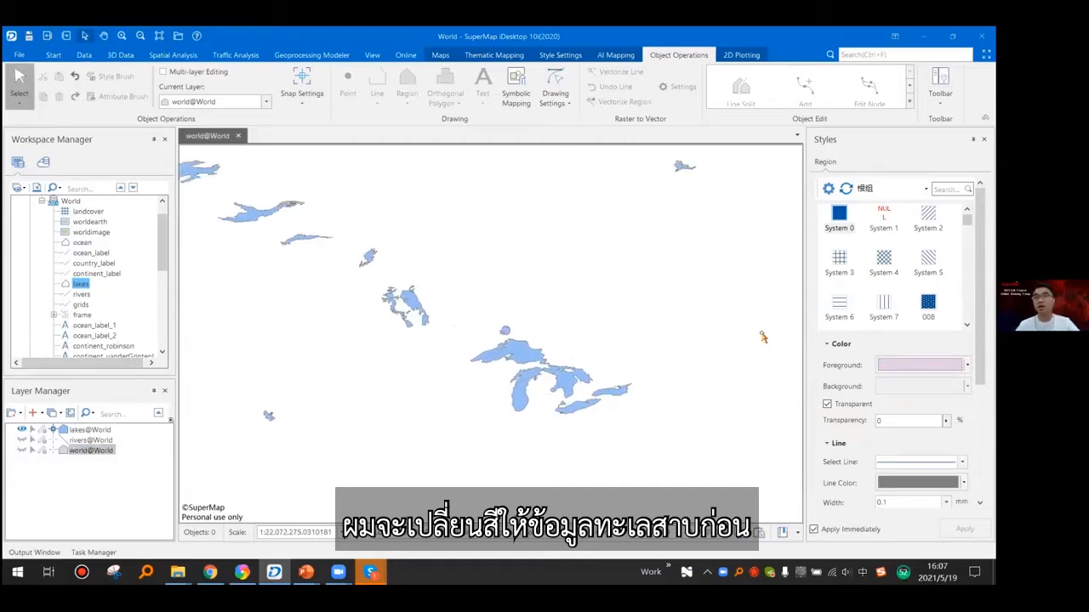
pyautogui.click(967, 365)
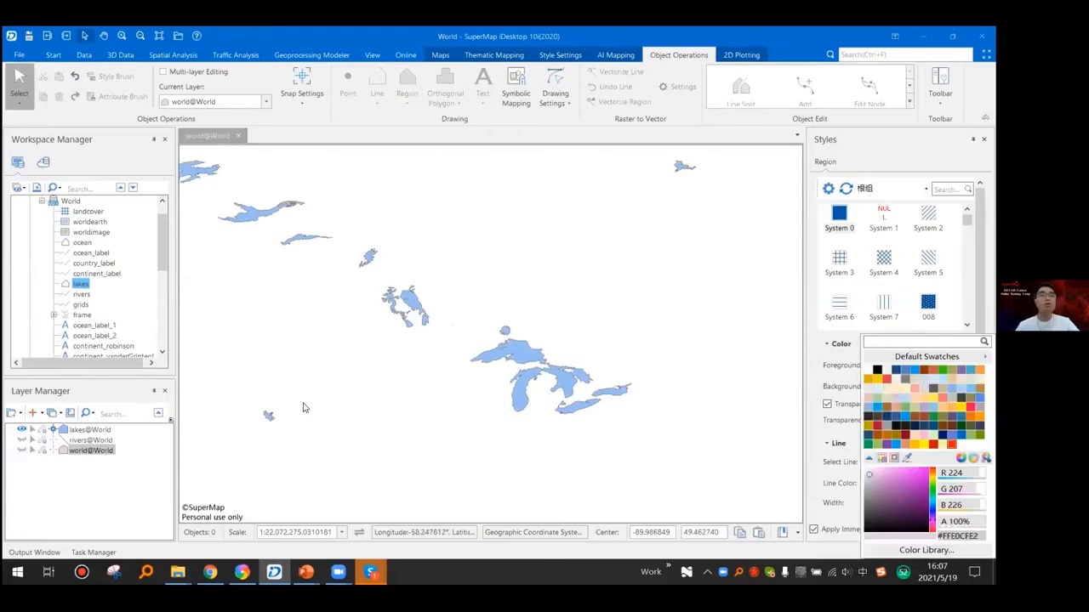
pyautogui.click(914, 370)
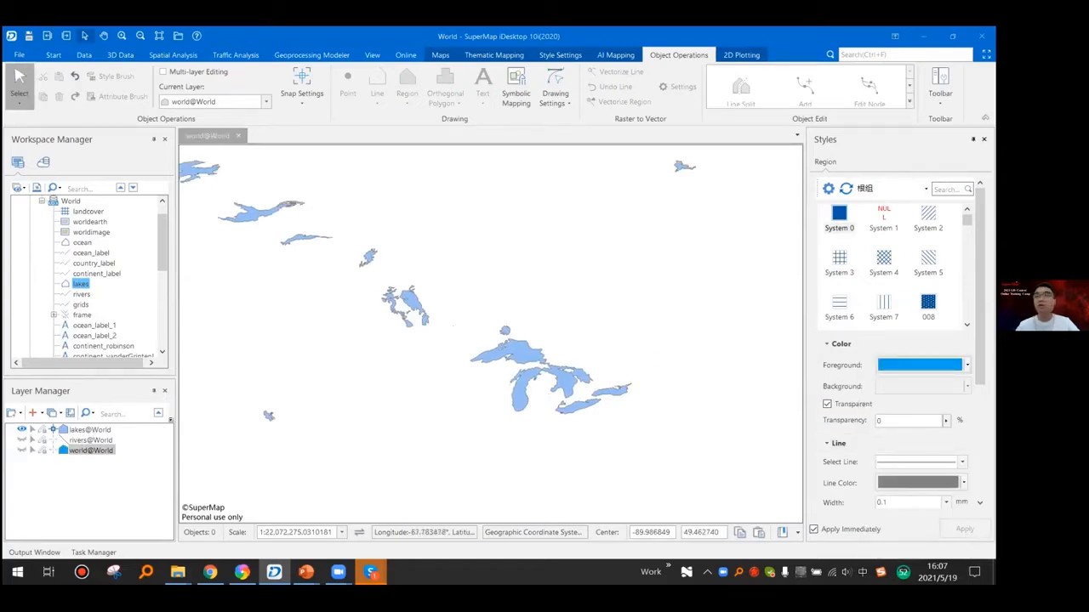
# - Set the foreground color of the lakes layer to blue and show the world layer again
pyautogui.click(89, 429)
pyautogui.click(966, 364)
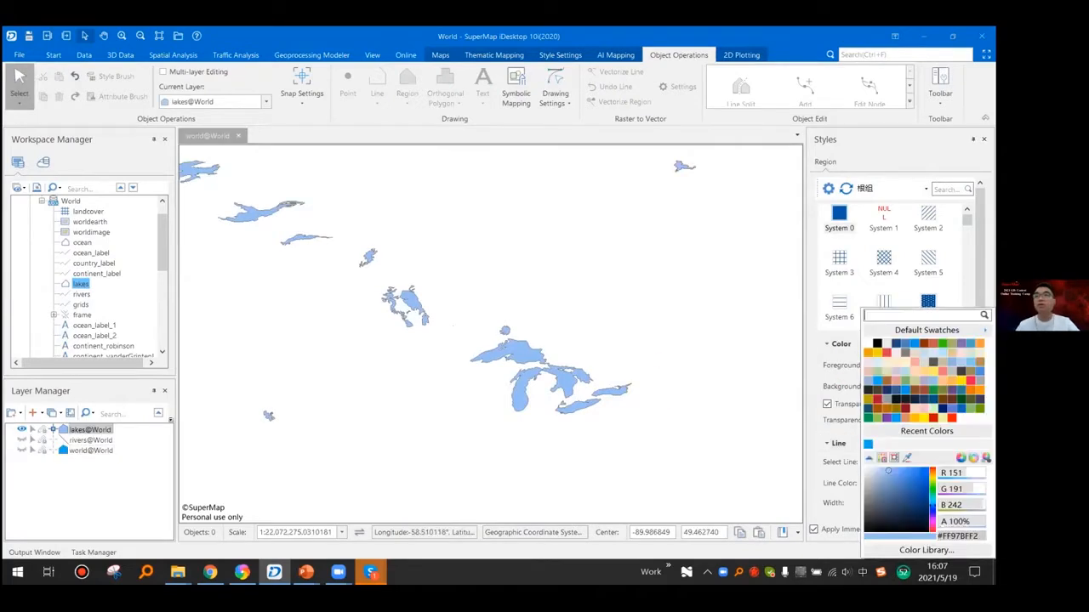
pyautogui.click(914, 371)
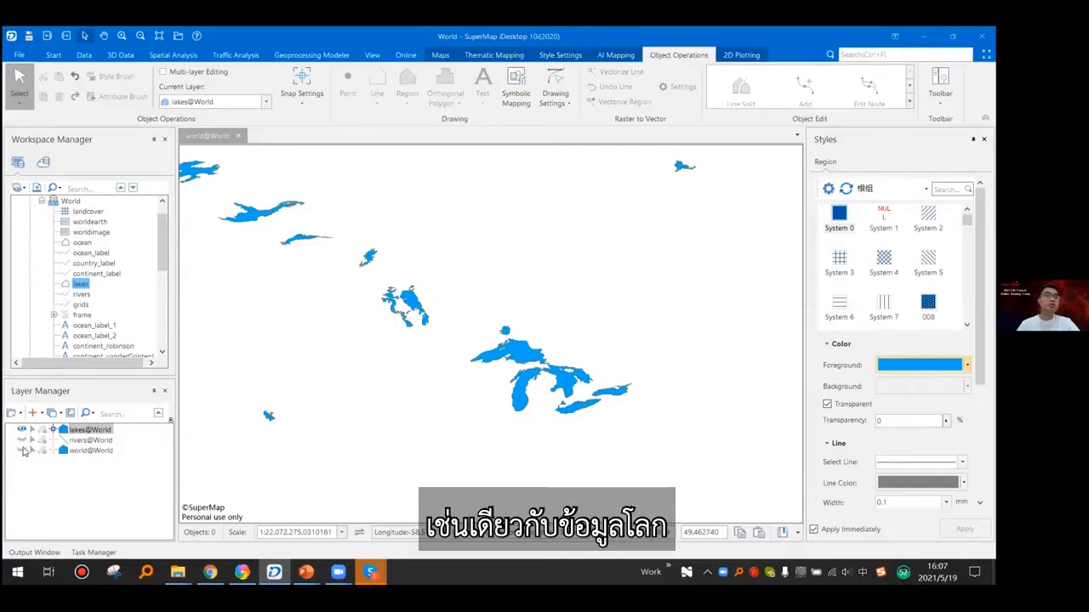
pyautogui.scroll(-2, 606, 357)
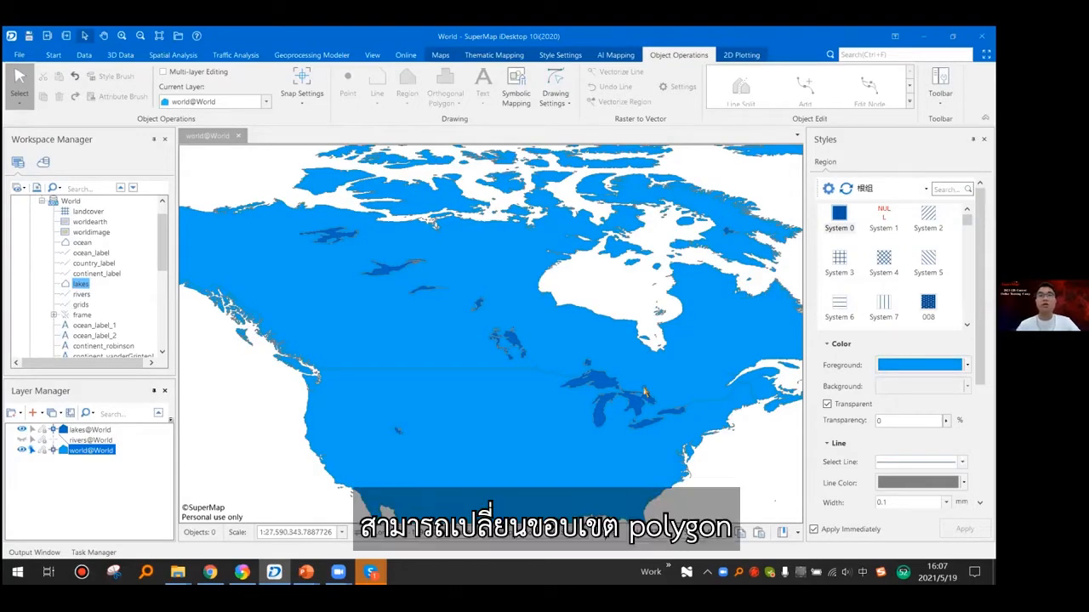
# - Fill the world layer with pale yellow, then browse the rivers layer's line symbols and set its line color to light blue
pyautogui.scroll(-2, 644, 391)
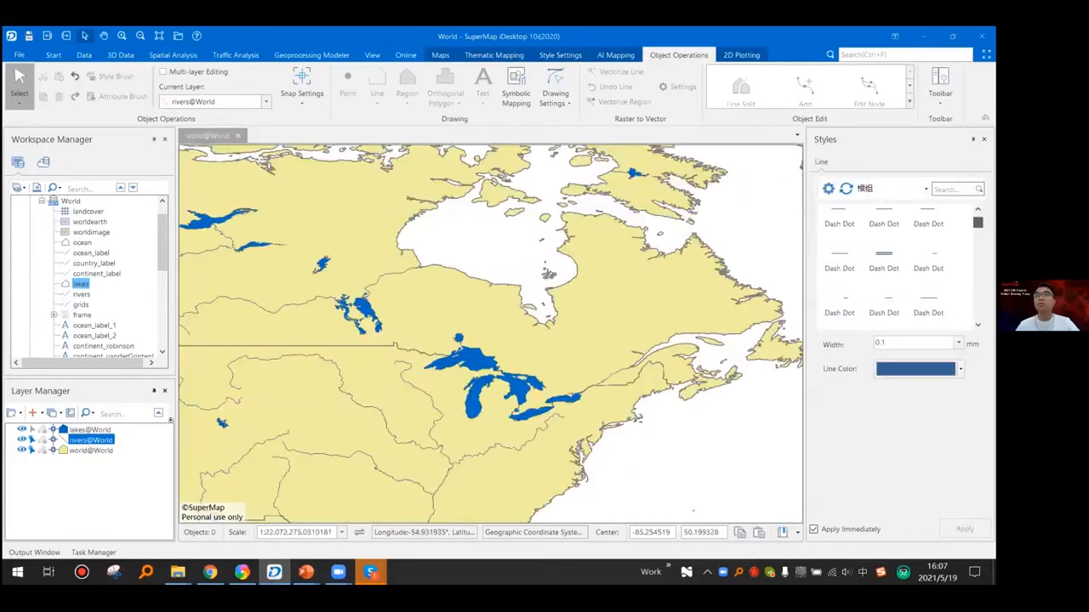
pyautogui.scroll(1, 853, 245)
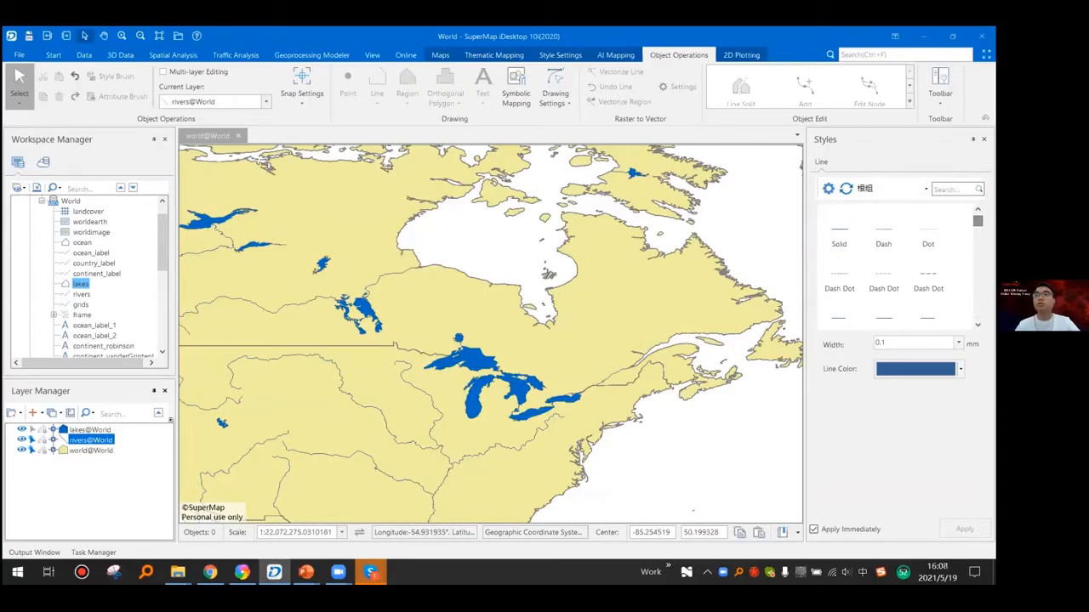
pyautogui.scroll(-3, 923, 262)
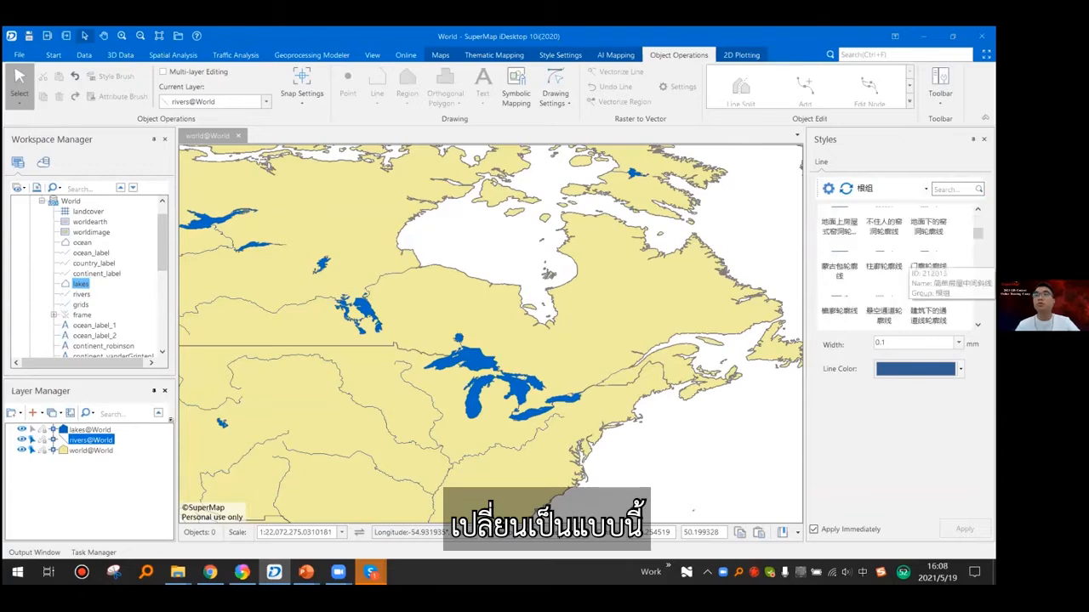
pyautogui.scroll(3, 923, 262)
pyautogui.click(961, 369)
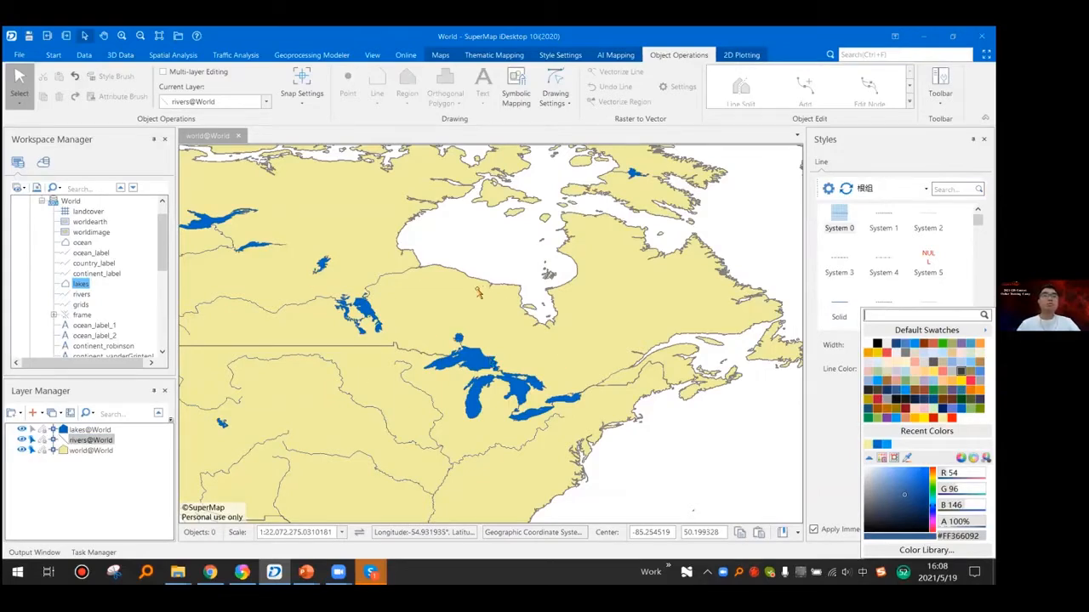
pyautogui.click(887, 444)
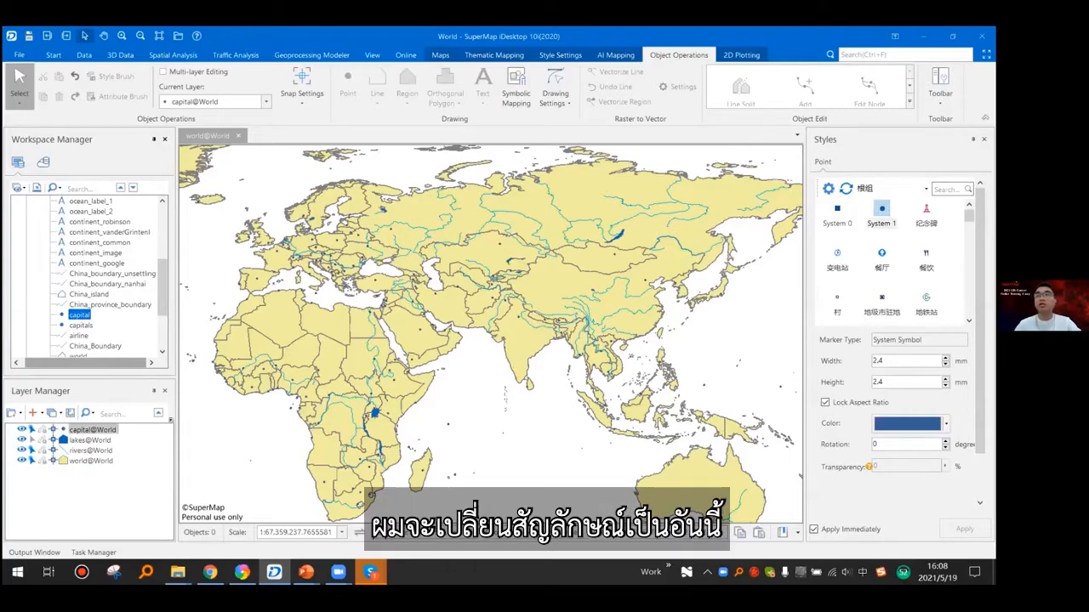
# - Change the capital layer's point symbol to the red star 北京 in its layer style and close the style settings
pyautogui.rightClick(92, 430)
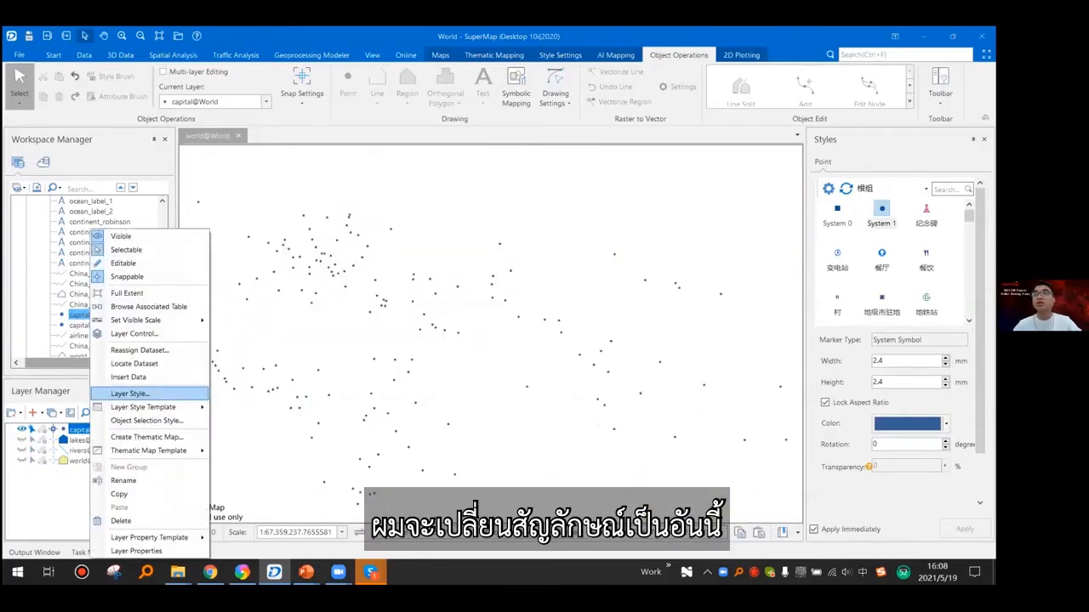
pyautogui.click(129, 394)
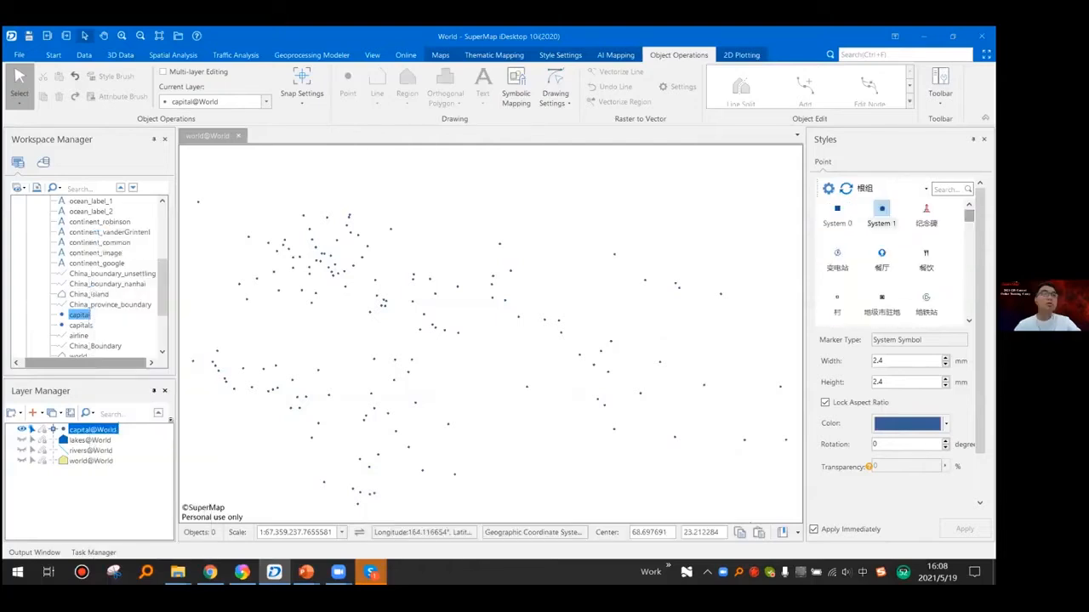
pyautogui.moveTo(969, 216); pyautogui.dragTo(968, 309)
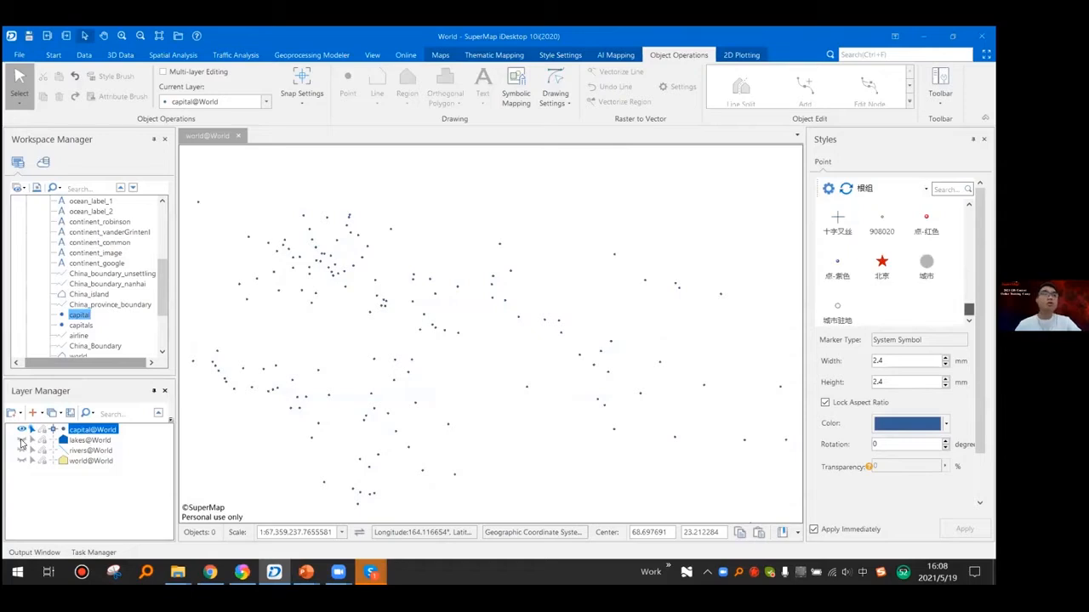
pyautogui.click(882, 262)
pyautogui.click(984, 140)
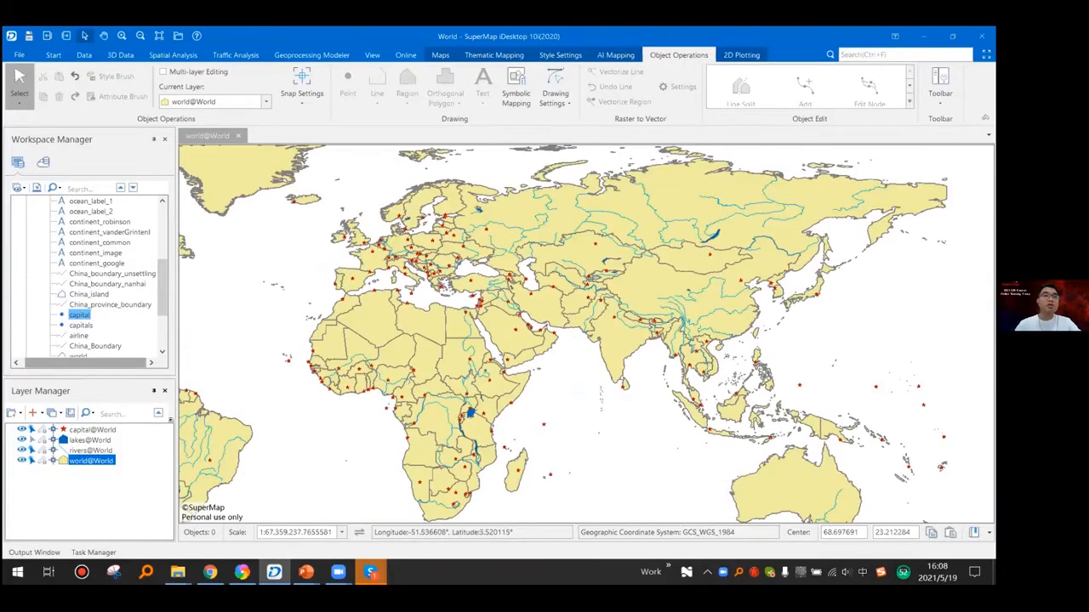
pyautogui.moveTo(348, 396); pyautogui.dragTo(388, 375)
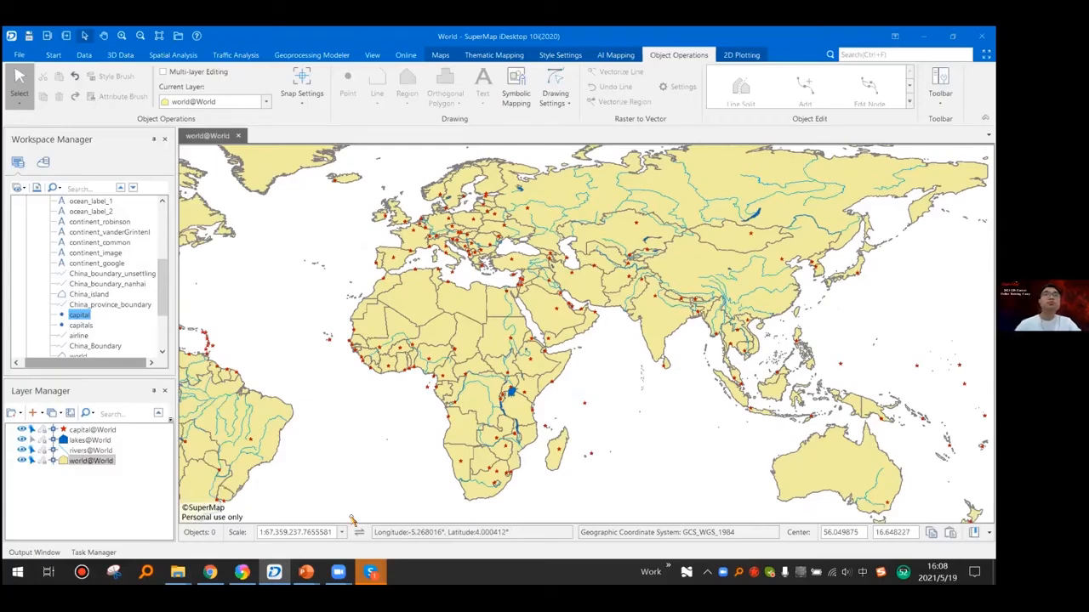
# - Switch to the PowerPoint slide show and advance to the "Save map and workspace" slide
pyautogui.moveTo(274, 571)
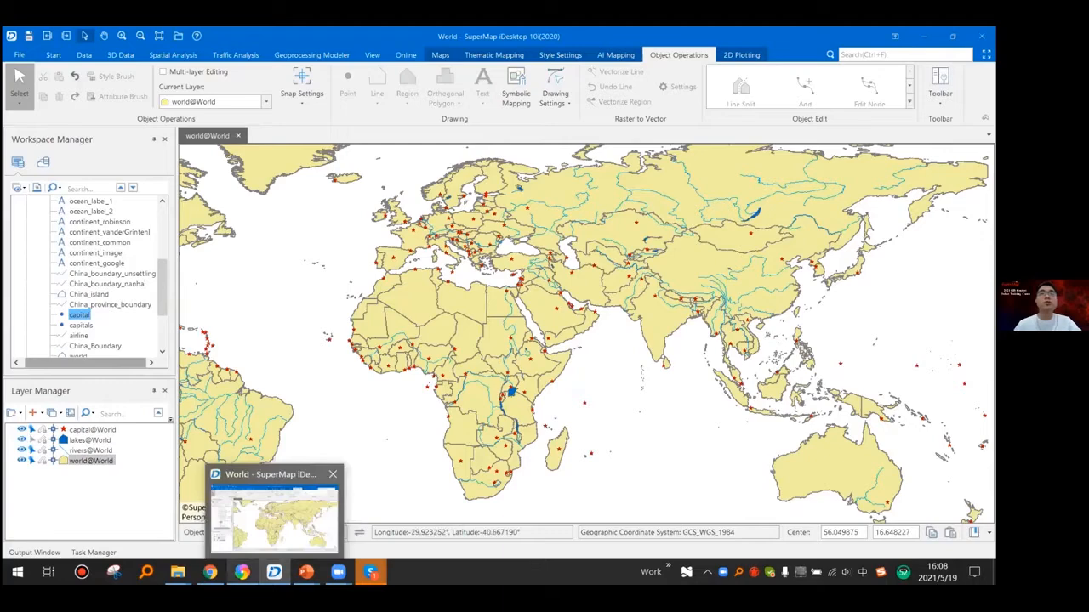
pyautogui.hotkey('alt', 'Tab')
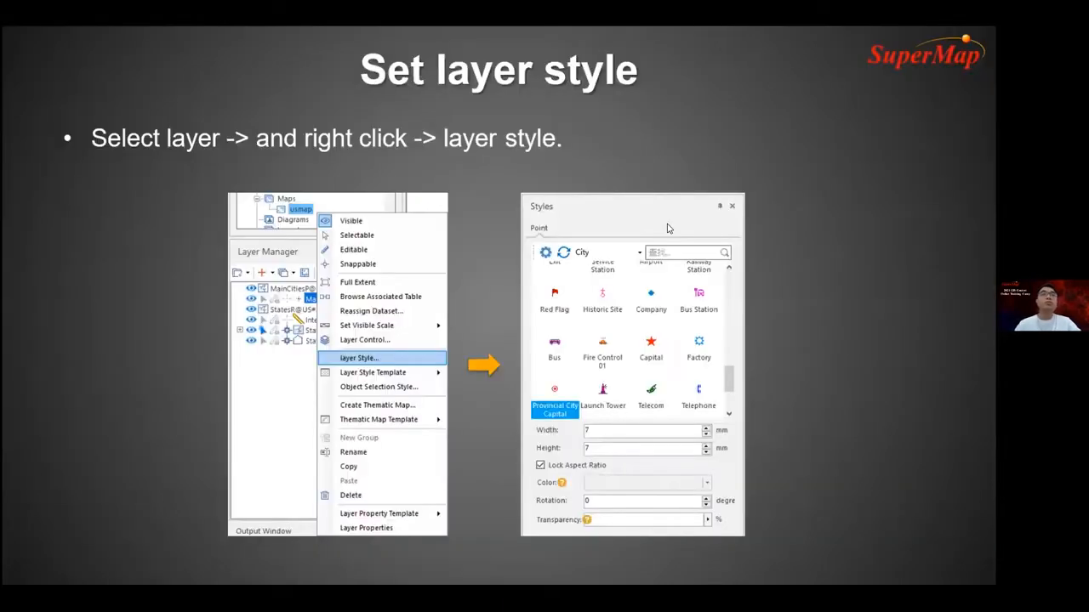
pyautogui.click(355, 261)
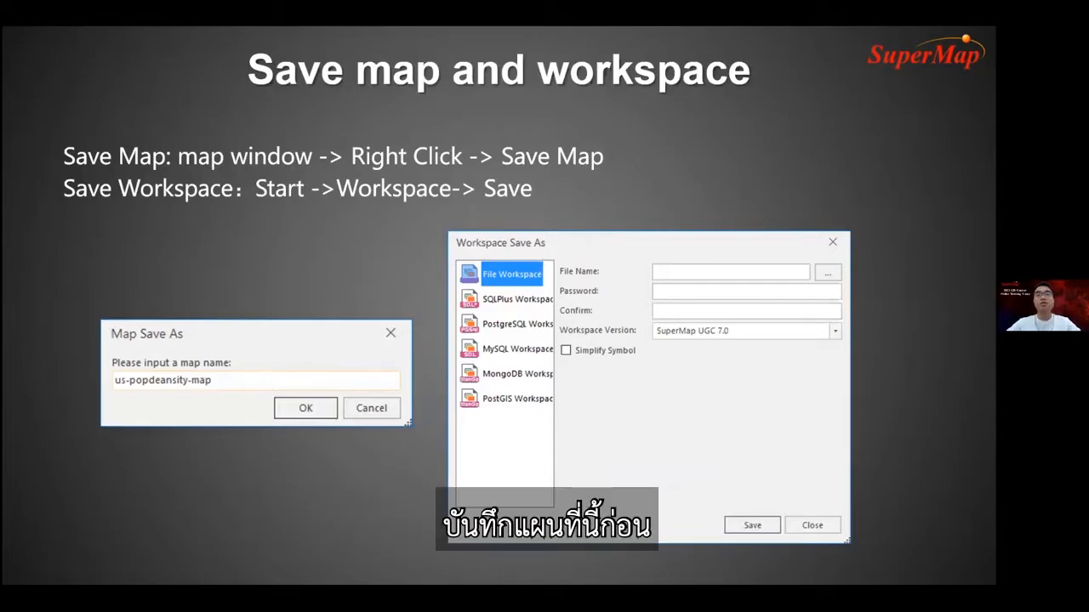
# - Return to SuperMap iDesktop, close the world@World map and save its changes as the map World
pyautogui.hotkey('alt', 'Tab')
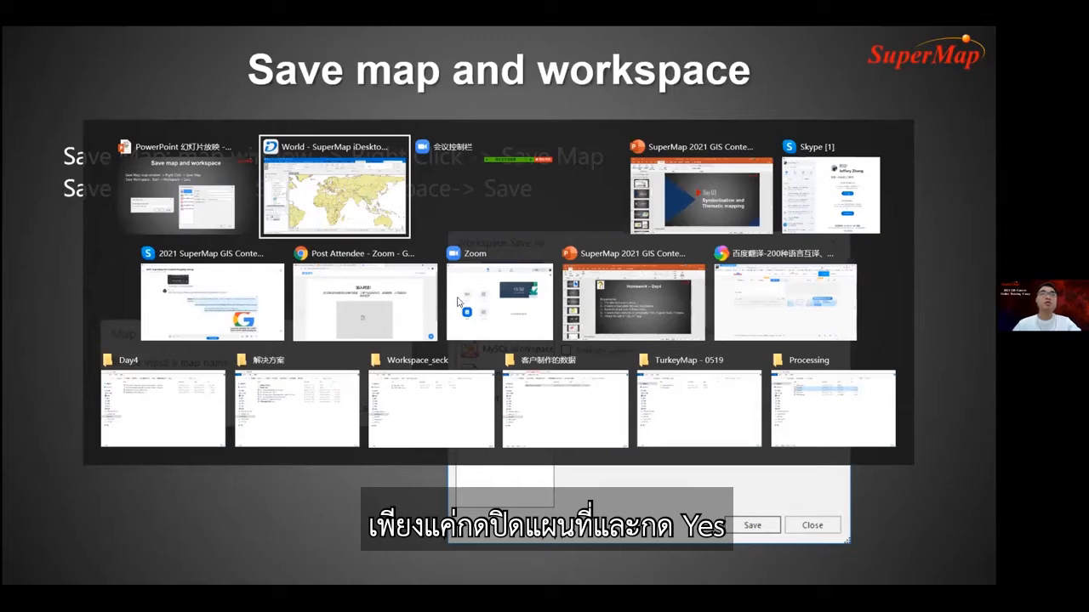
pyautogui.hotkey('alt', 'Tab')
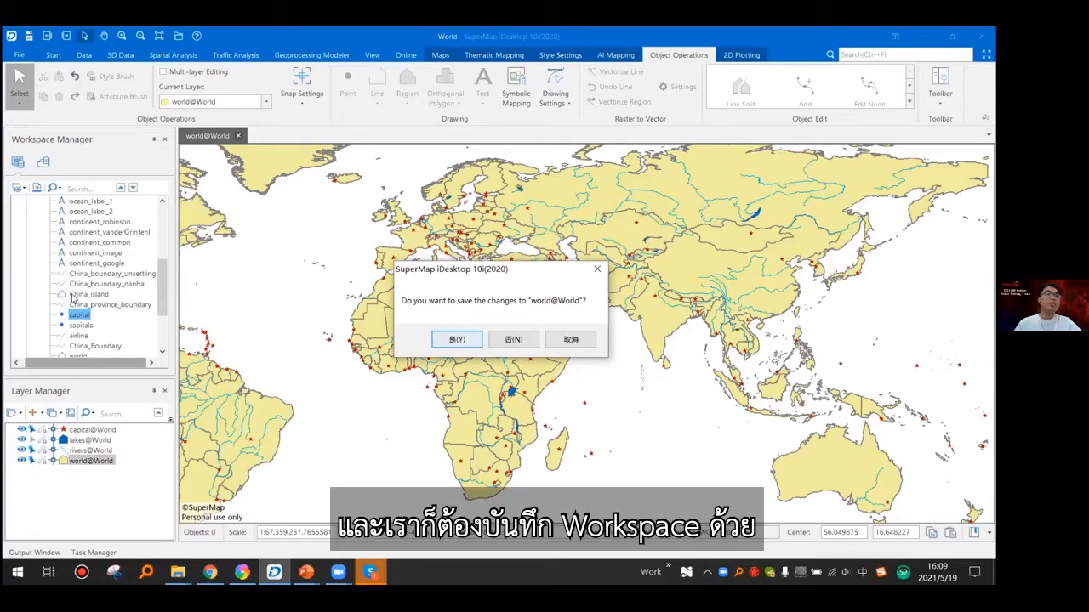
pyautogui.press('Return')
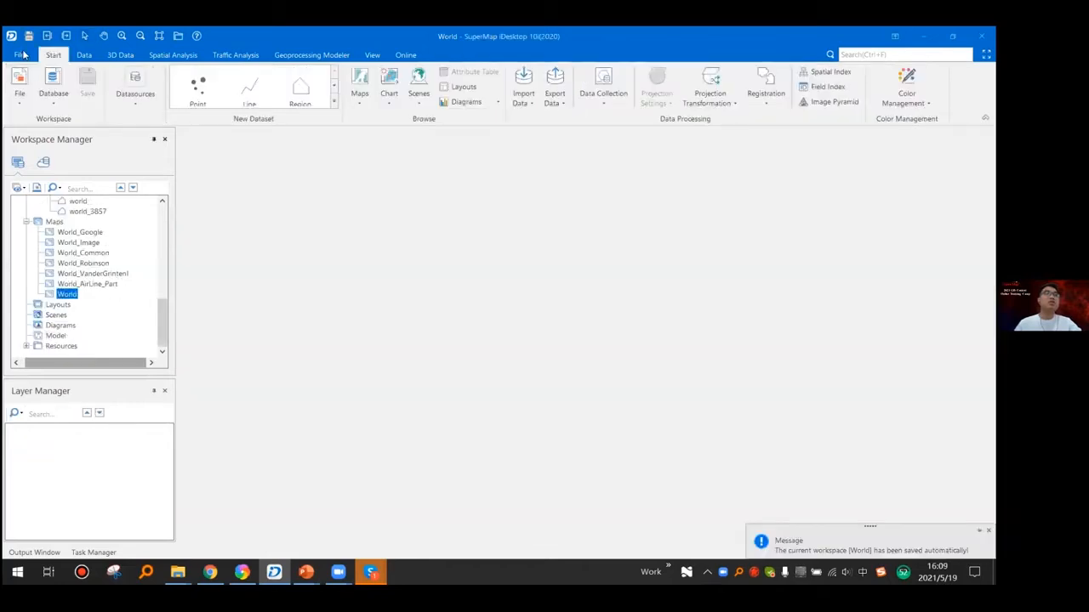
# - View the workspace Save As options, leave them without saving, and collapse the workspace's list of maps
pyautogui.click(21, 54)
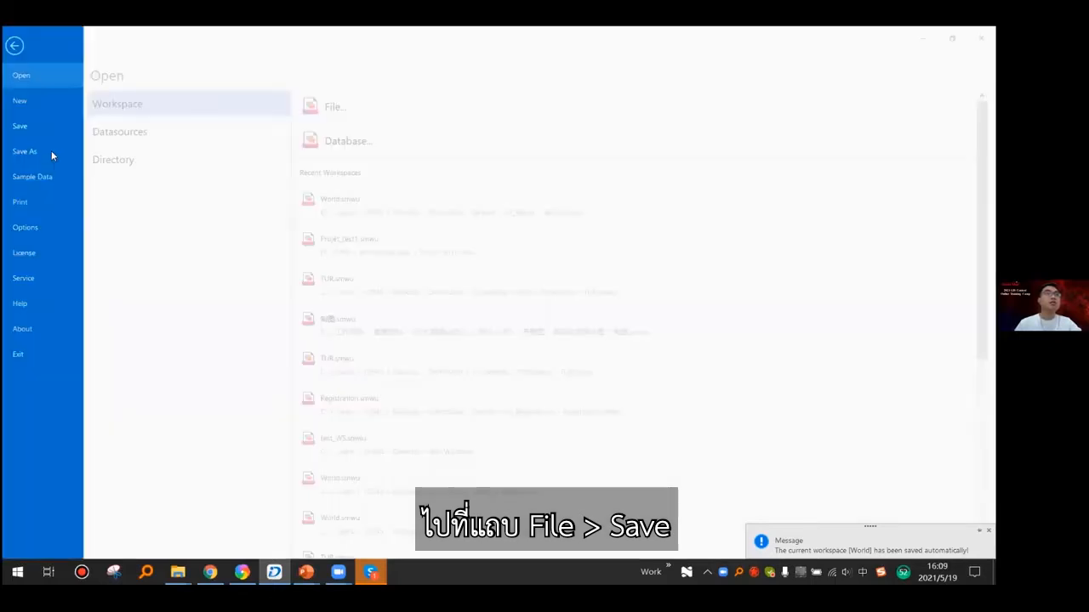
pyautogui.click(51, 150)
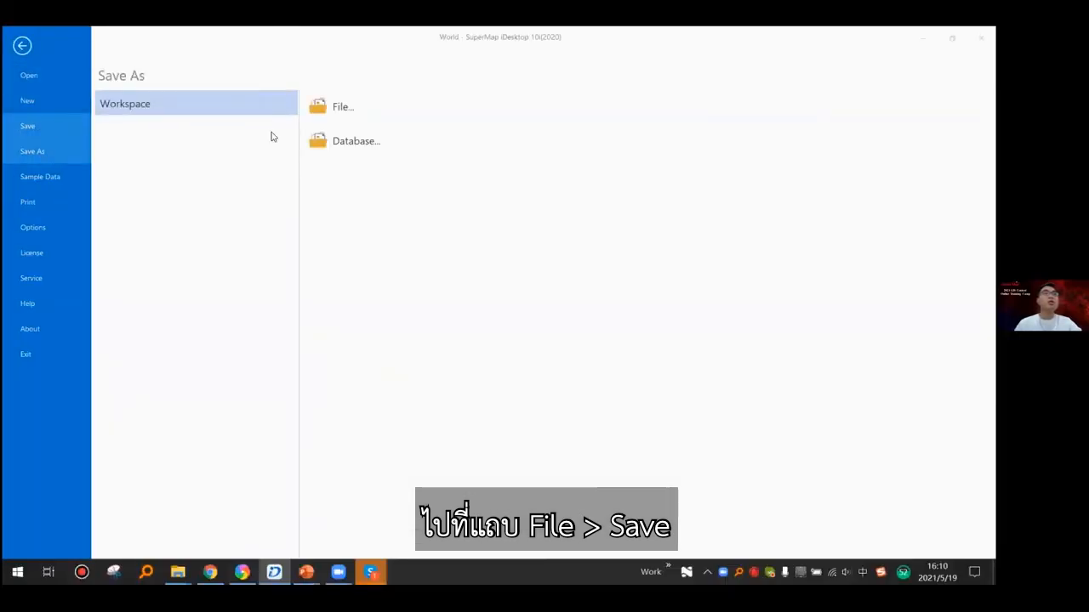
pyautogui.press('Escape')
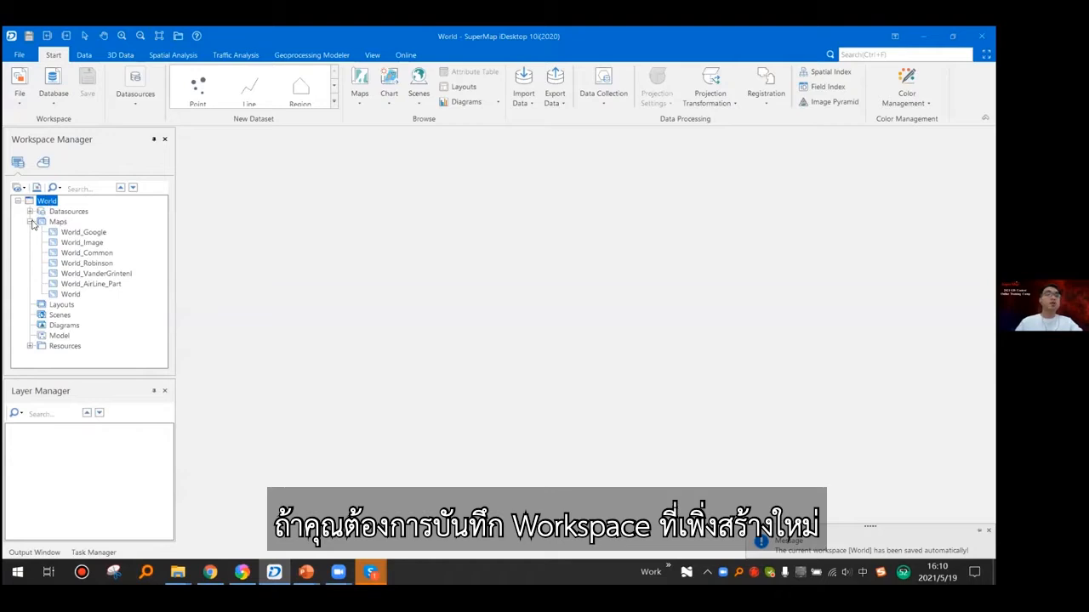
pyautogui.click(31, 222)
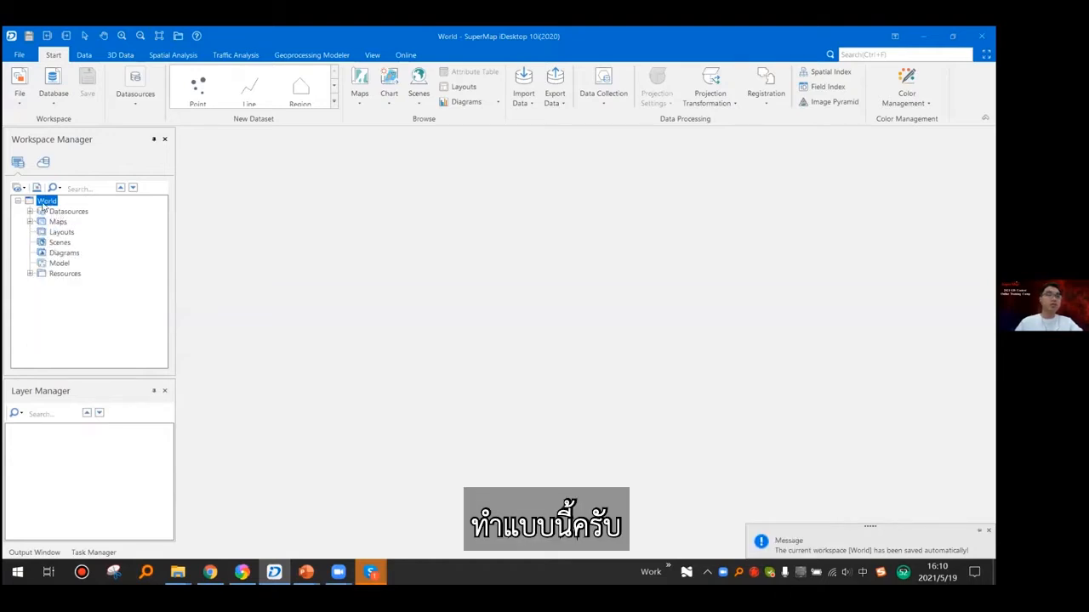
# - Close the World workspace and open the World.udbx datasource from the 01_World folder in DemoData
pyautogui.rightClick(42, 202)
pyautogui.click(92, 268)
pyautogui.click(82, 213)
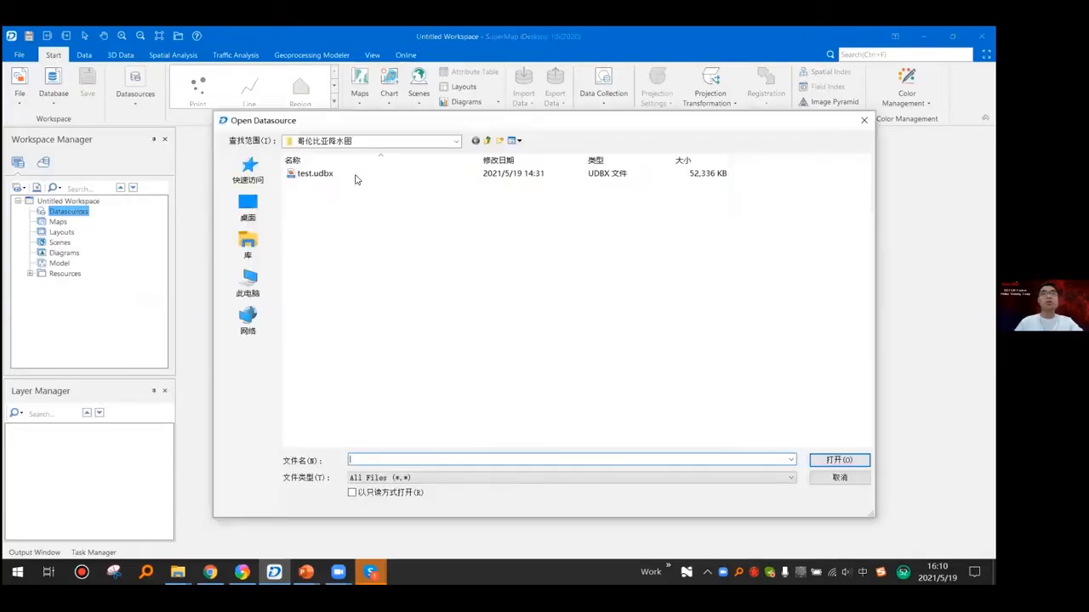
pyautogui.click(259, 197)
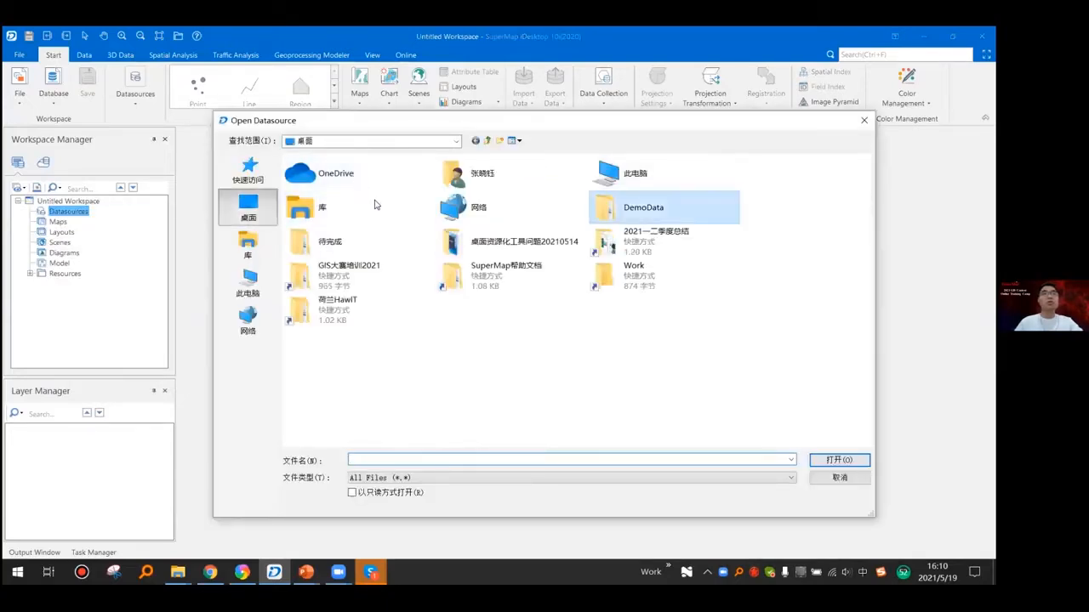
pyautogui.doubleClick(634, 208)
pyautogui.doubleClick(319, 173)
pyautogui.click(321, 173)
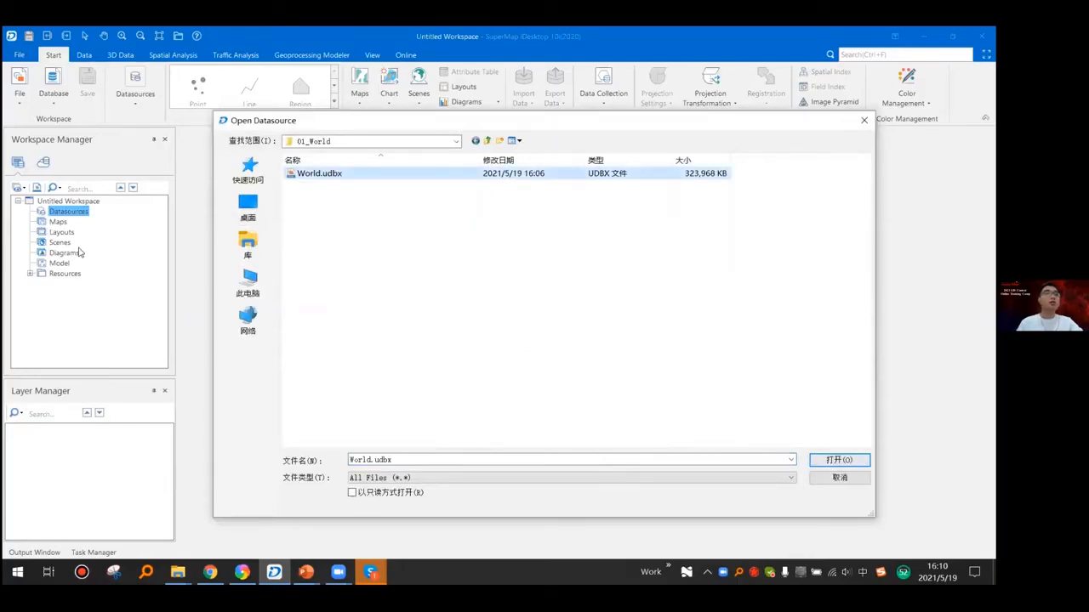
pyautogui.press('Return')
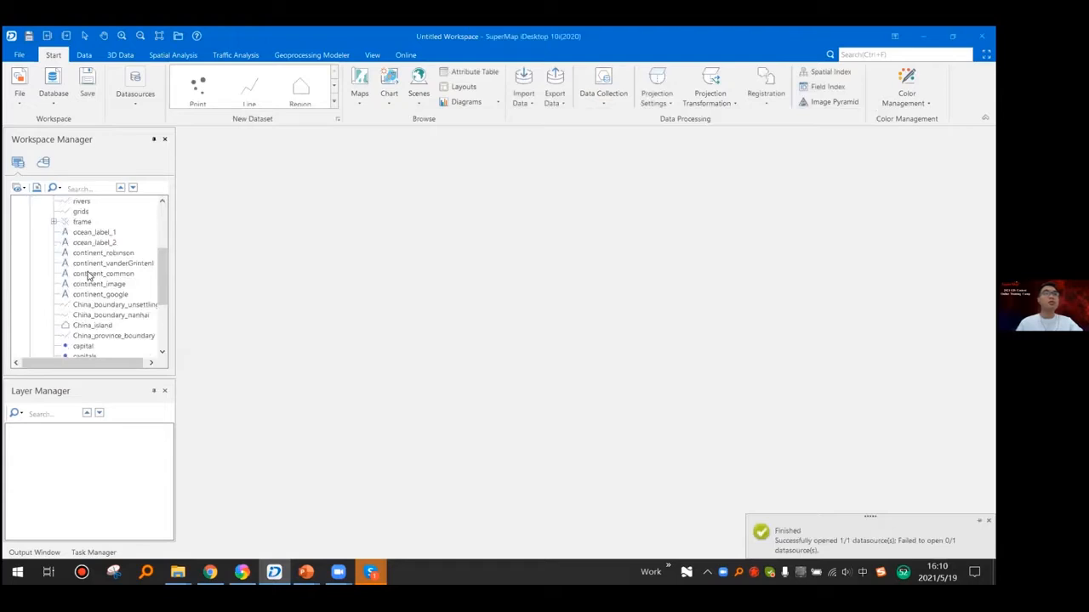
# - Open a dataset from the World datasource as a map and save it as the map World
pyautogui.scroll(-3, 88, 277)
pyautogui.doubleClick(83, 274)
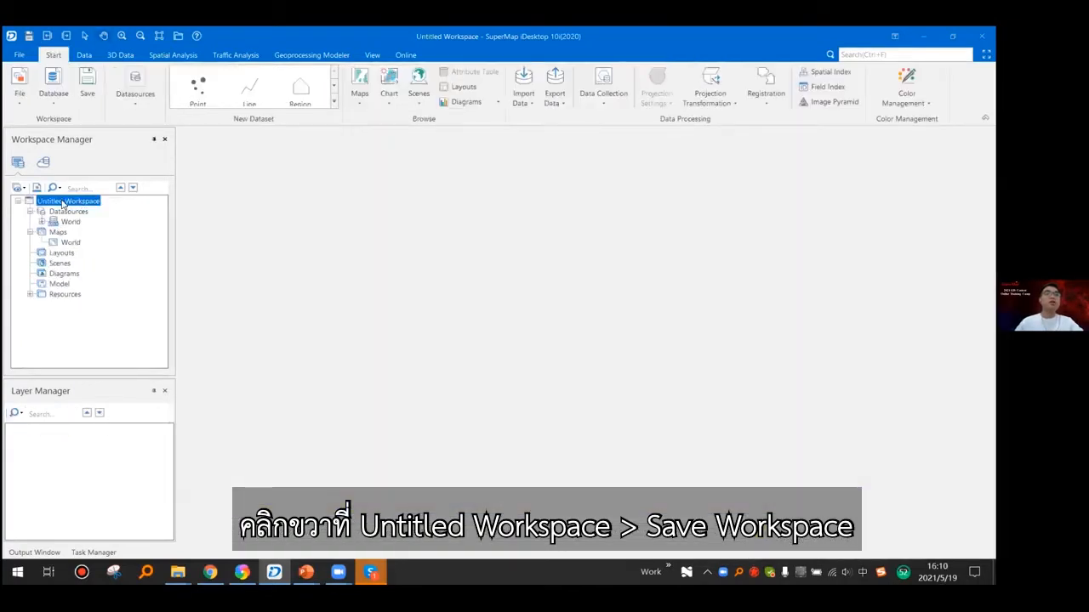
# - Save the untitled workspace as the SuperMap Workspace File Map0519 in the DemoData/Sample/01_World folder
pyautogui.rightClick(70, 201)
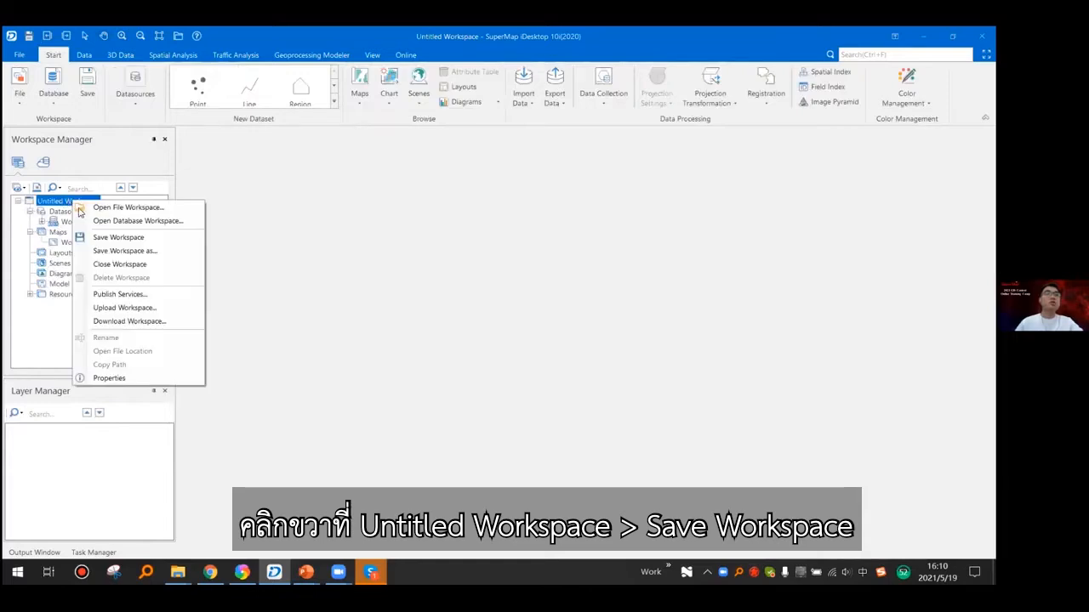
pyautogui.click(150, 241)
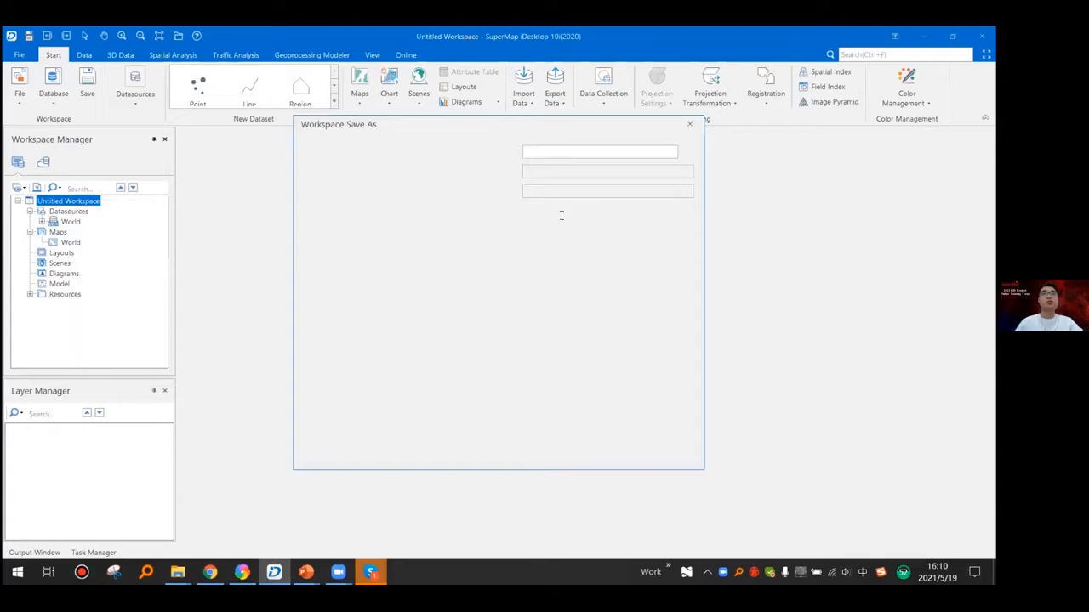
pyautogui.click(683, 153)
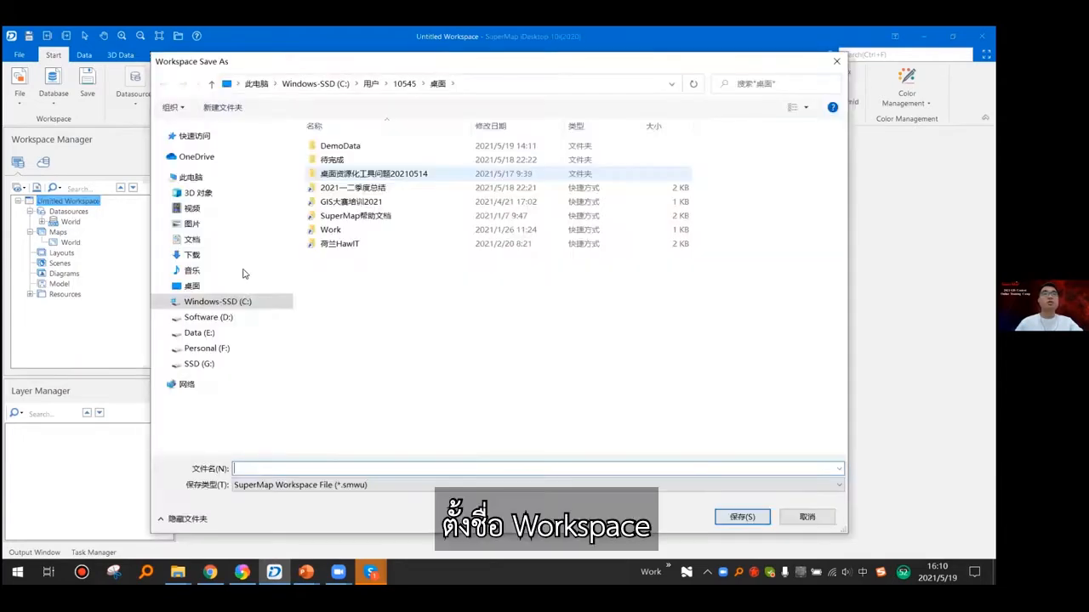
pyautogui.click(213, 288)
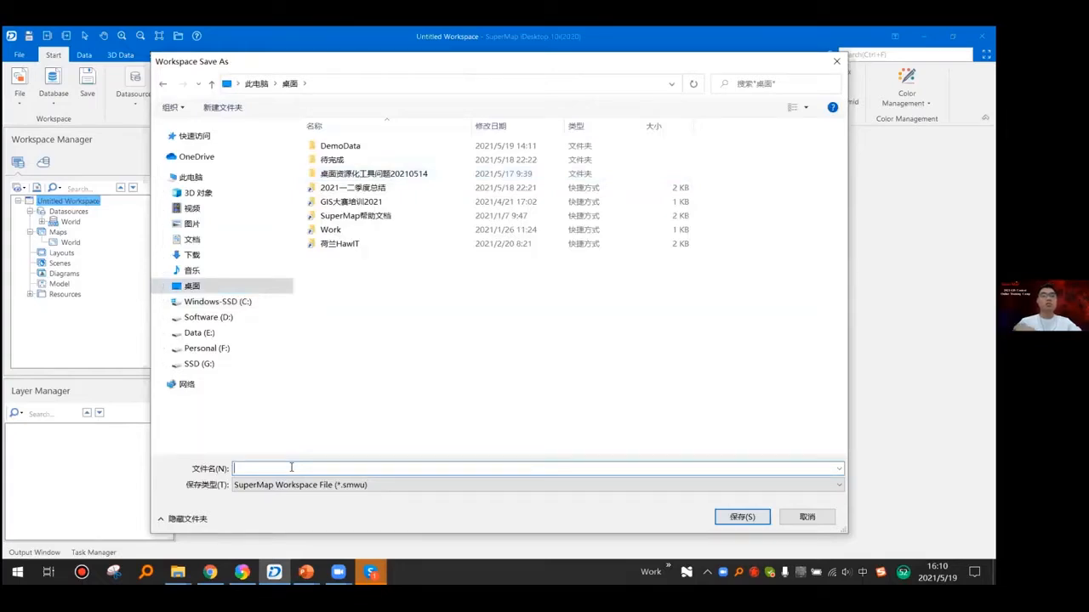
pyautogui.write('Map05')
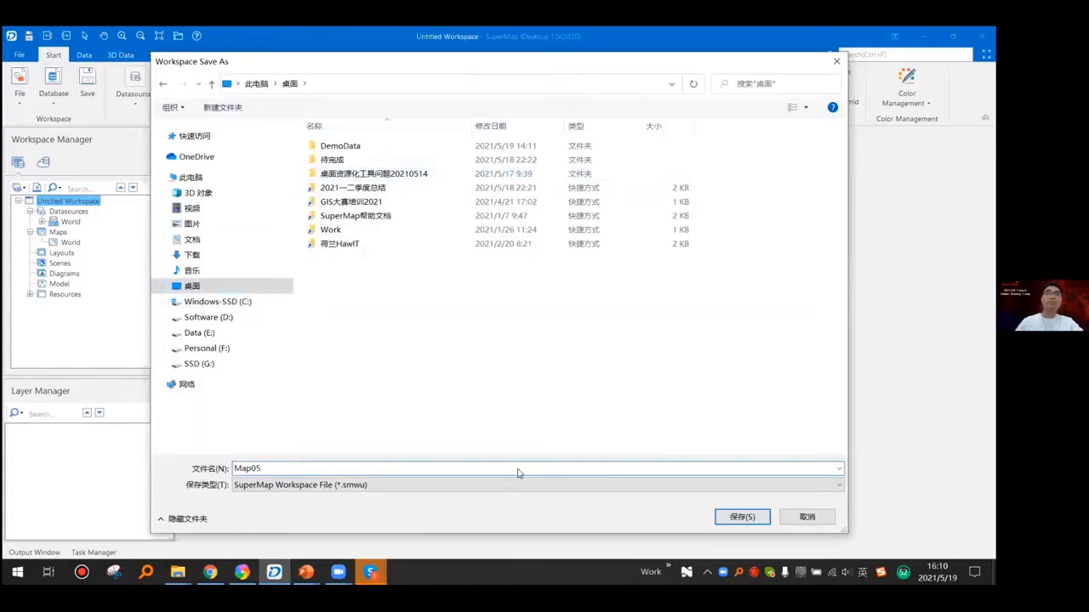
pyautogui.write('19')
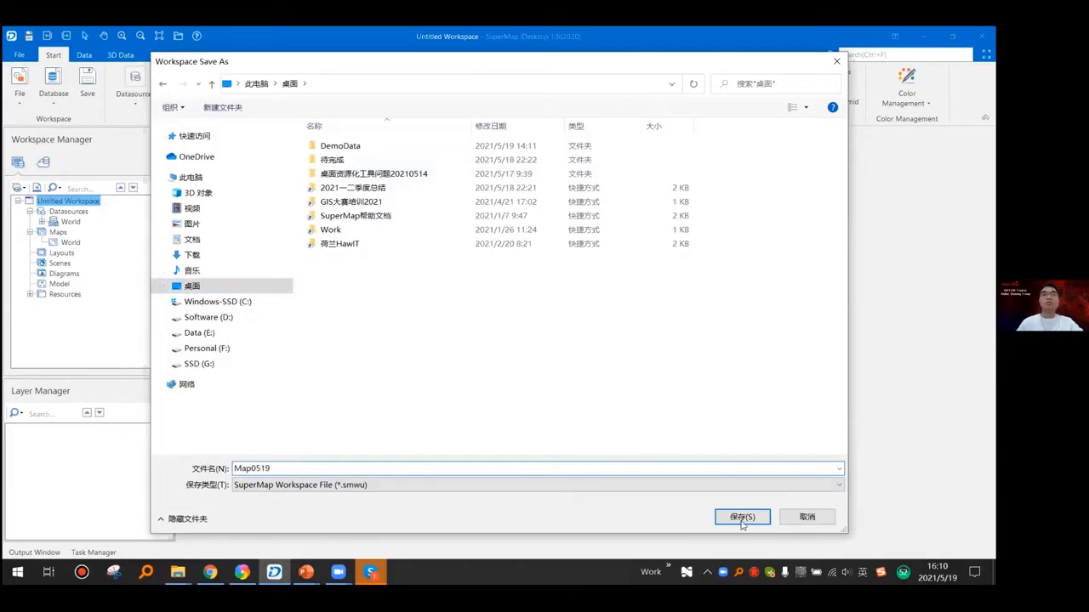
pyautogui.doubleClick(345, 146)
pyautogui.doubleClick(360, 150)
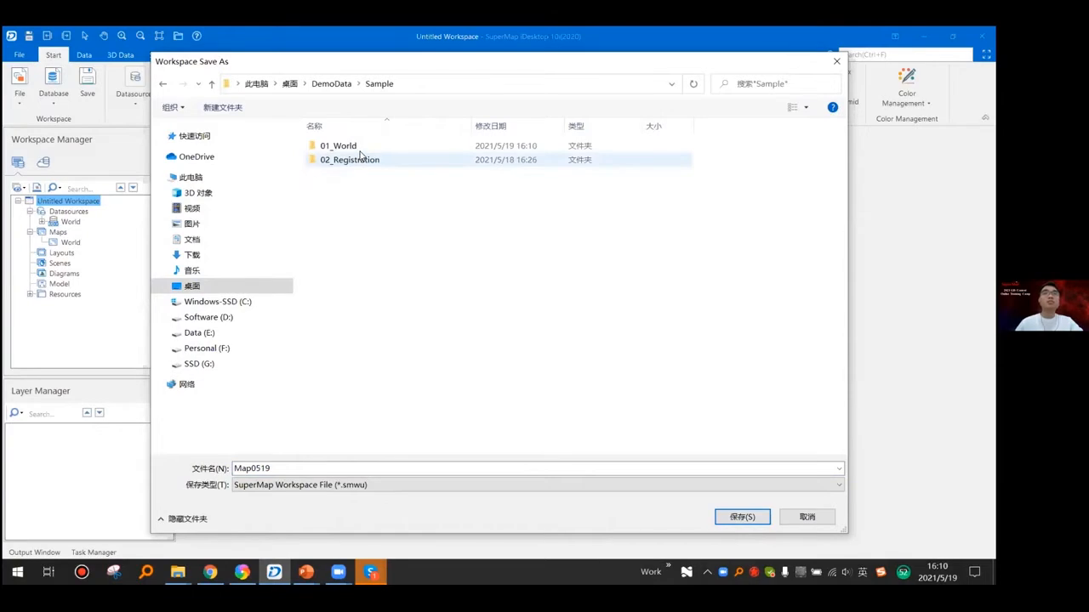
pyautogui.click(719, 521)
pyautogui.click(614, 453)
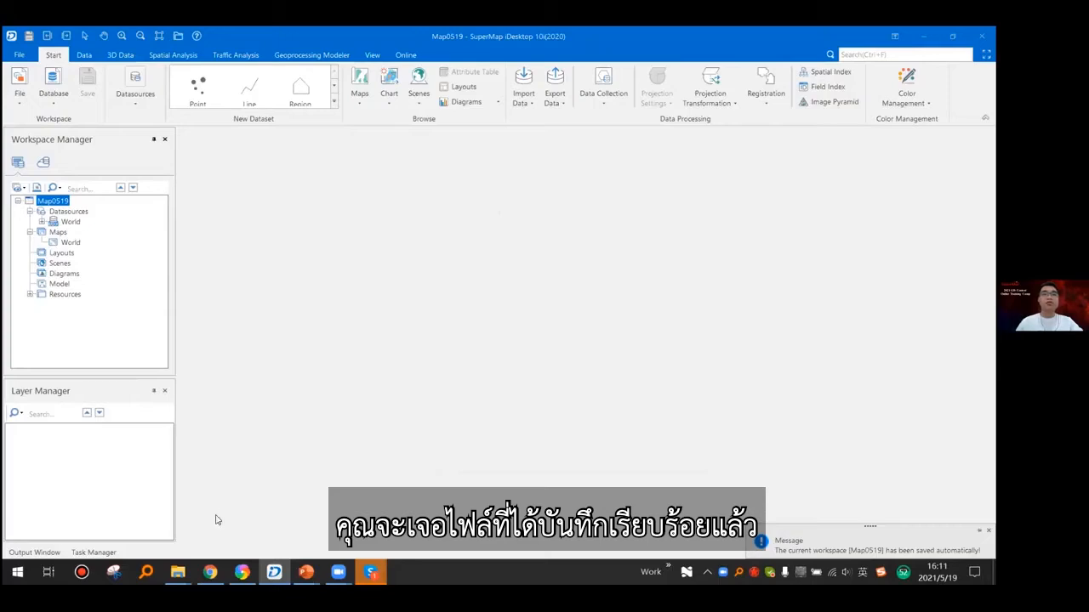
# - Switch to File Explorer, examine the Map0519.smwu and World.udbx files in the 01_World folder, and minimize the window
pyautogui.moveTo(178, 571)
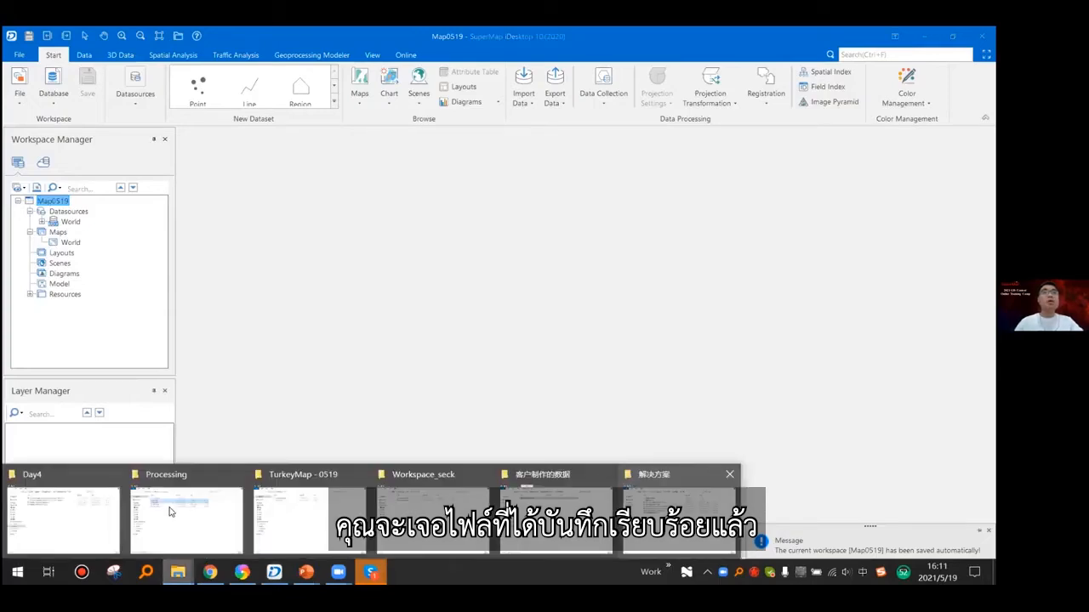
pyautogui.click(186, 517)
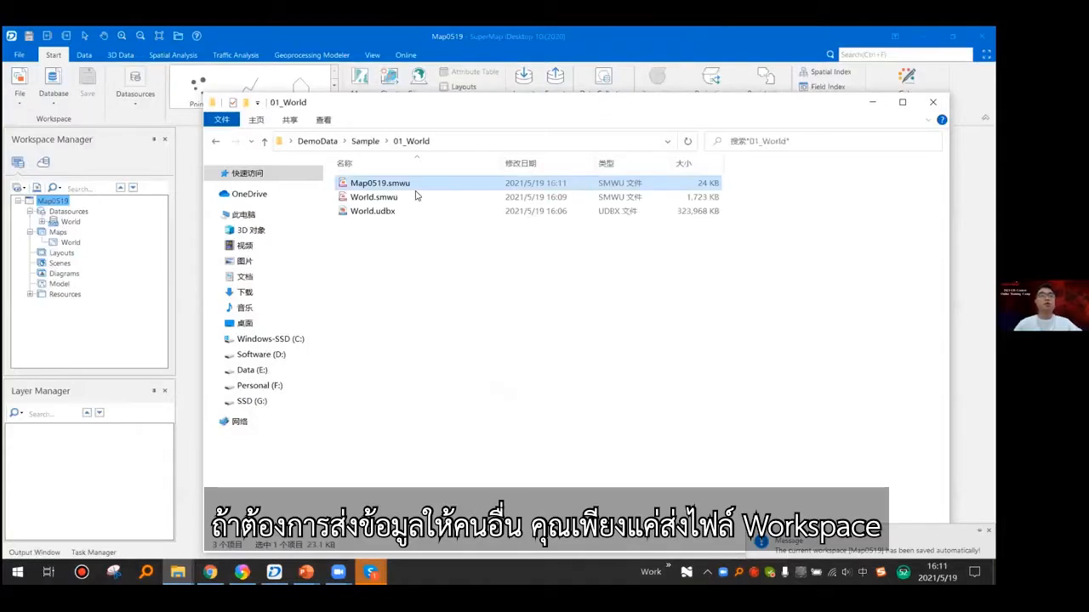
pyautogui.hotkey('ctrl', 'a')
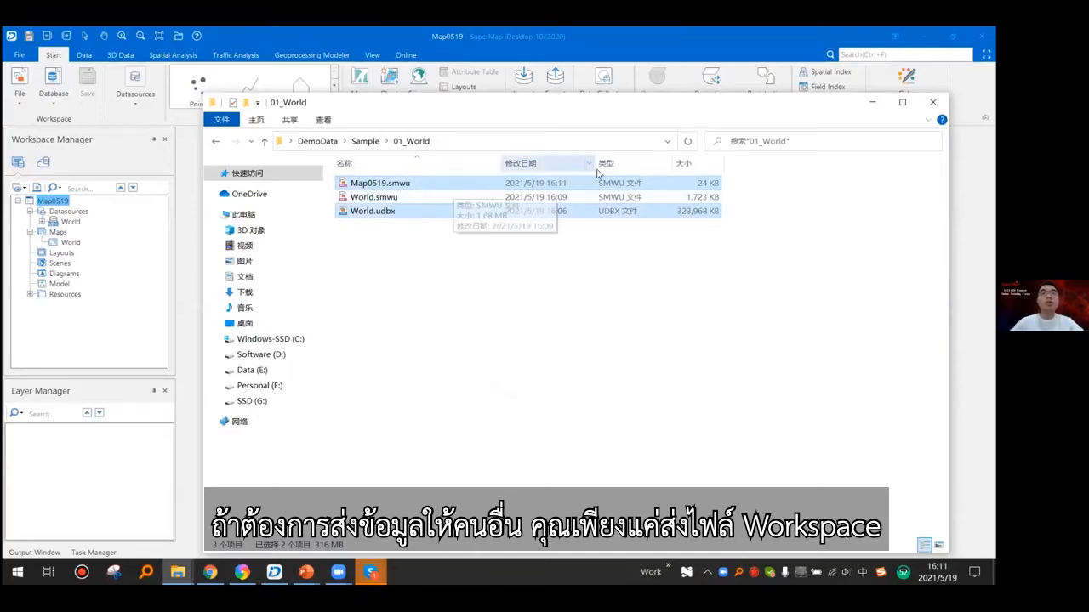
pyautogui.click(394, 187)
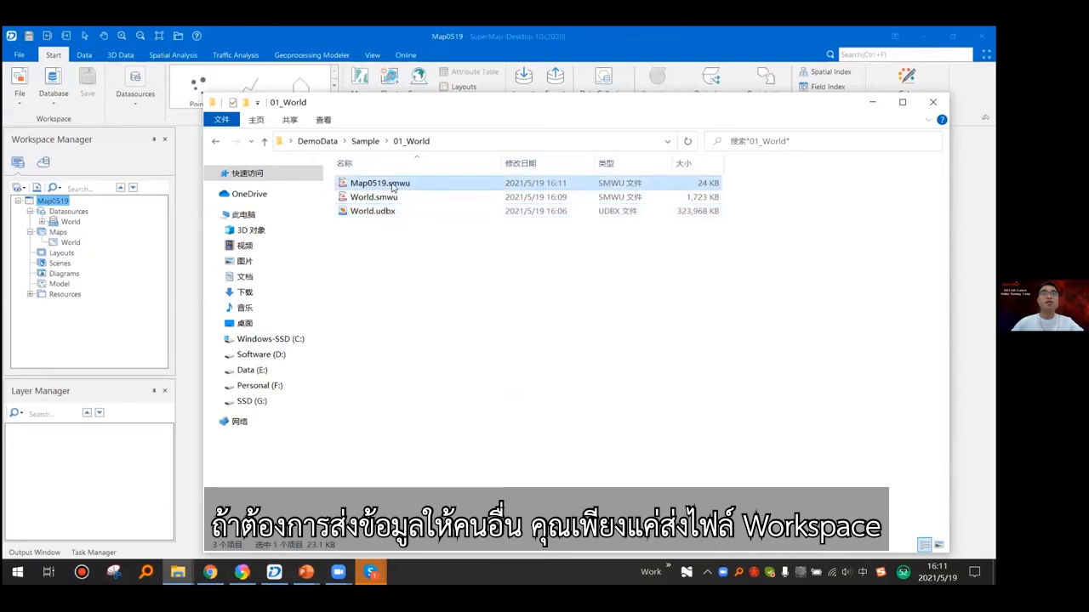
pyautogui.keyDown('ctrl'); pyautogui.click(390, 215); pyautogui.keyUp('ctrl')
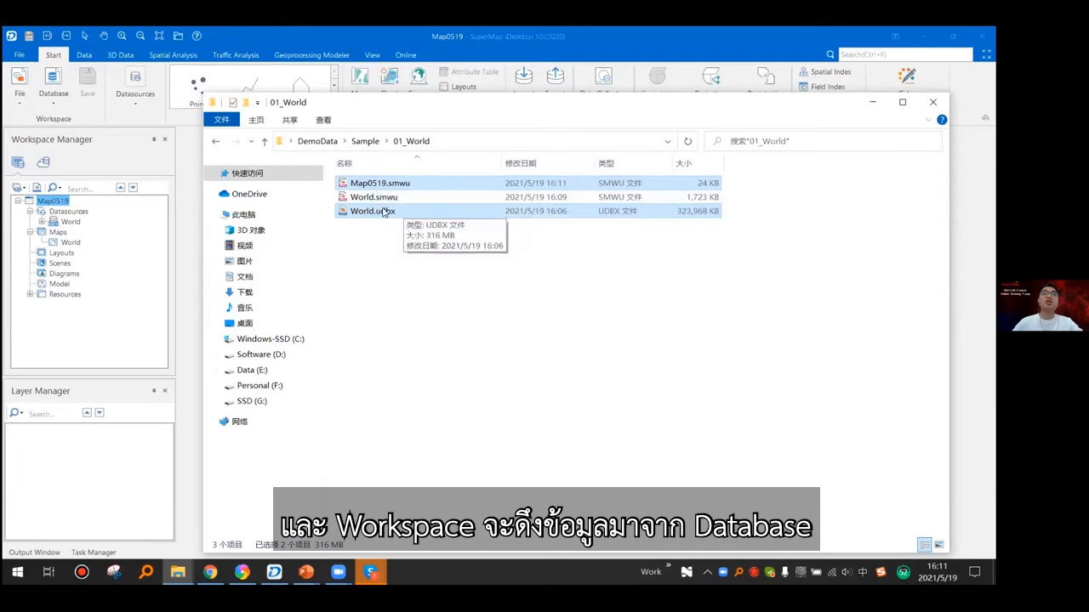
pyautogui.click(589, 237)
pyautogui.moveTo(831, 115); pyautogui.dragTo(754, 93)
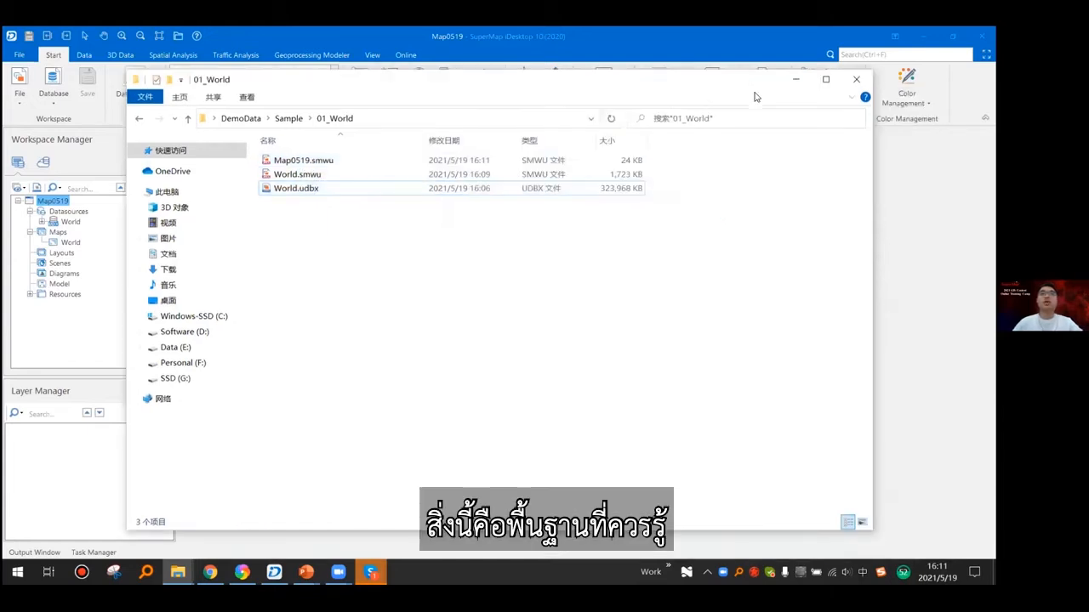
pyautogui.click(796, 80)
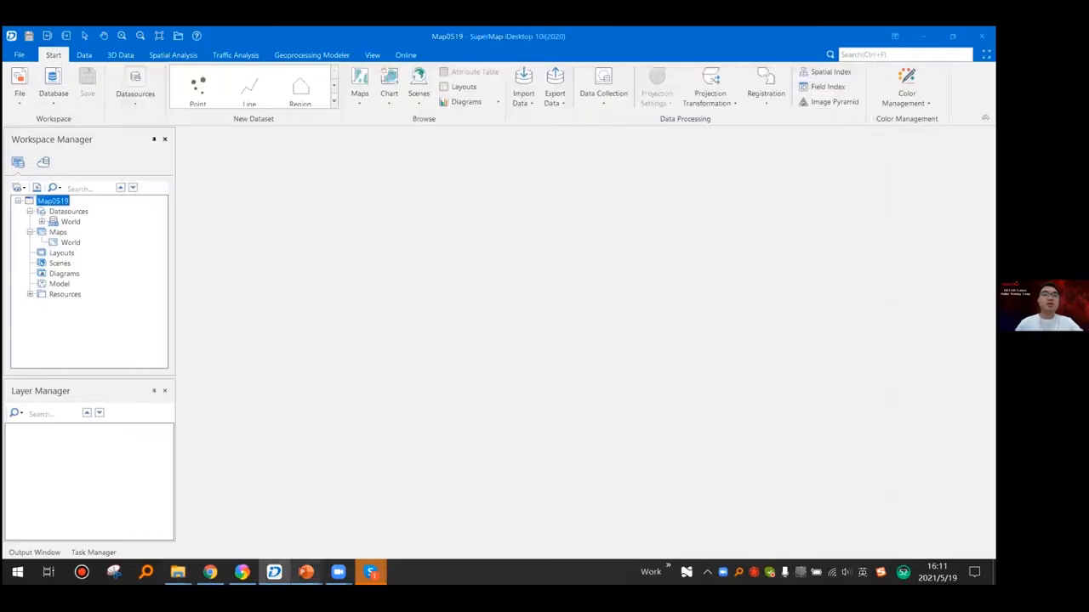
# - Switch to the PowerPoint slide show and advance through the Thematic Map slides to the methods for creating a thematic map layer
pyautogui.moveTo(308, 552)
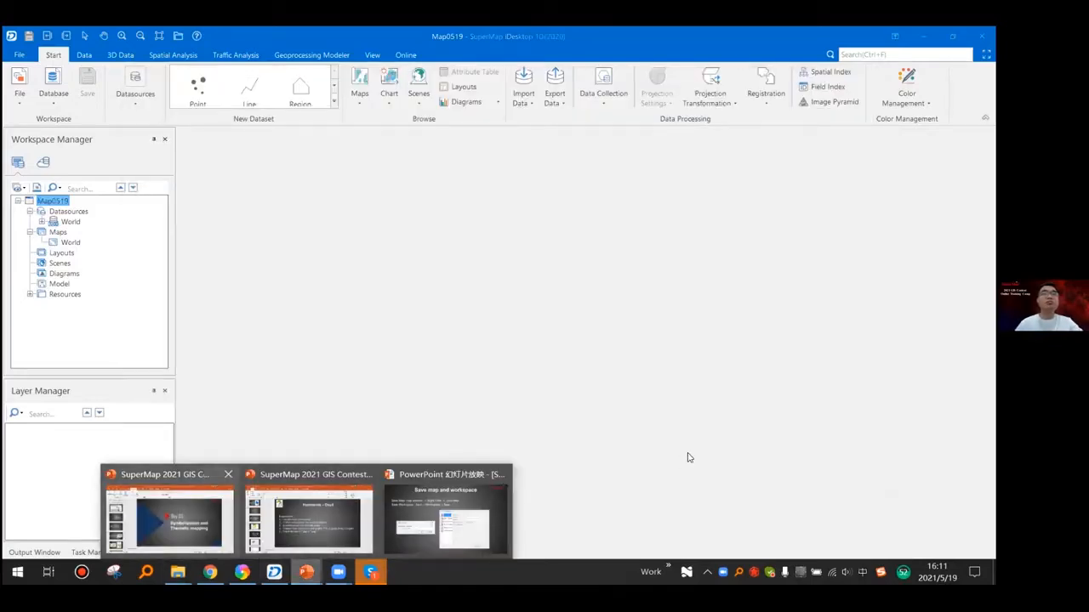
pyautogui.moveTo(170, 520)
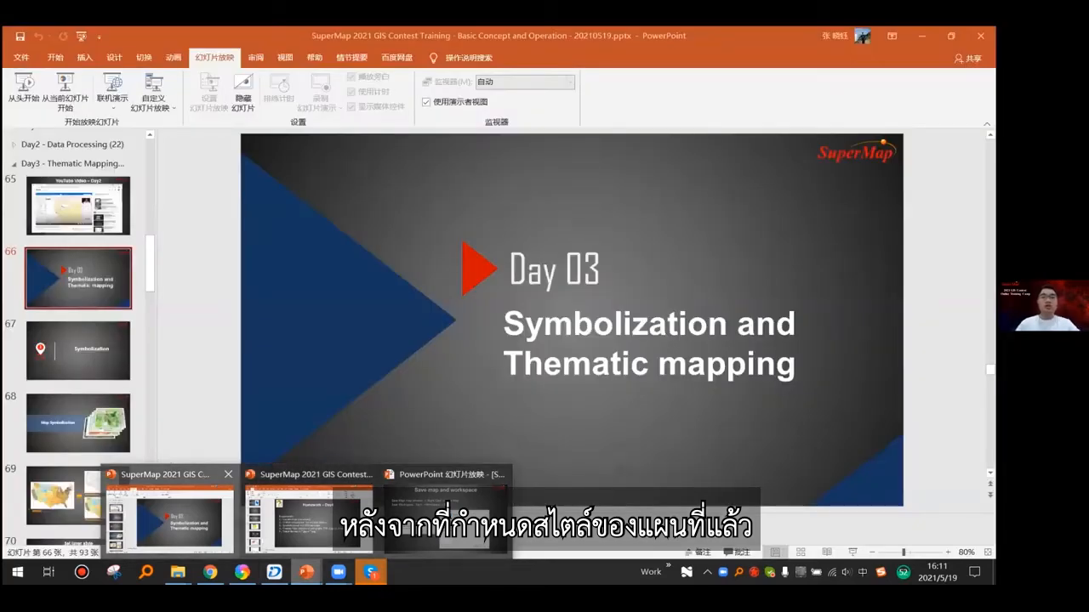
pyautogui.click(445, 521)
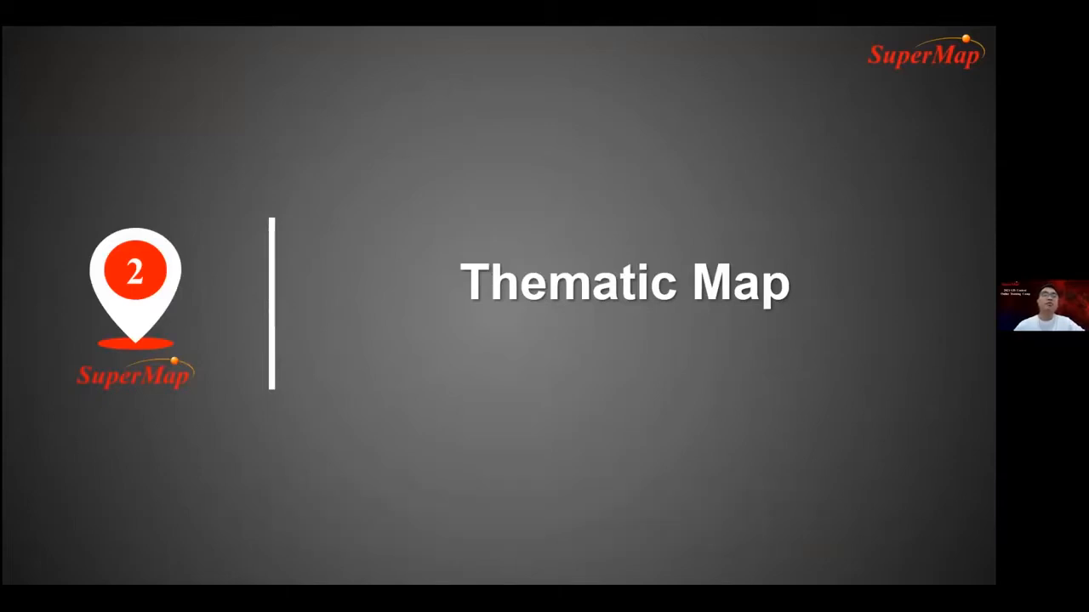
pyautogui.click(693, 137)
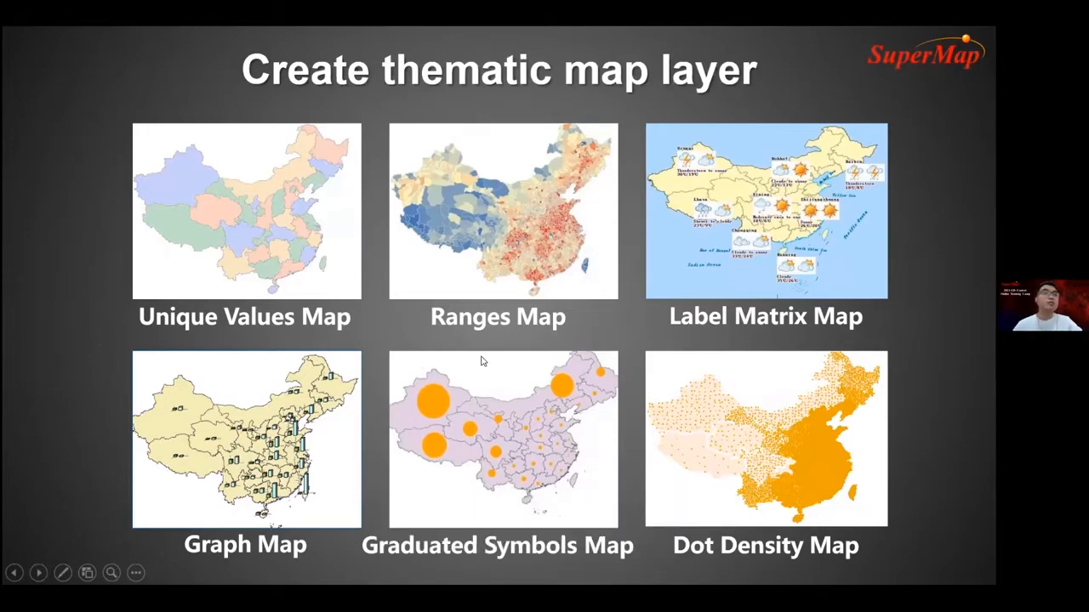
pyautogui.click(45, 230)
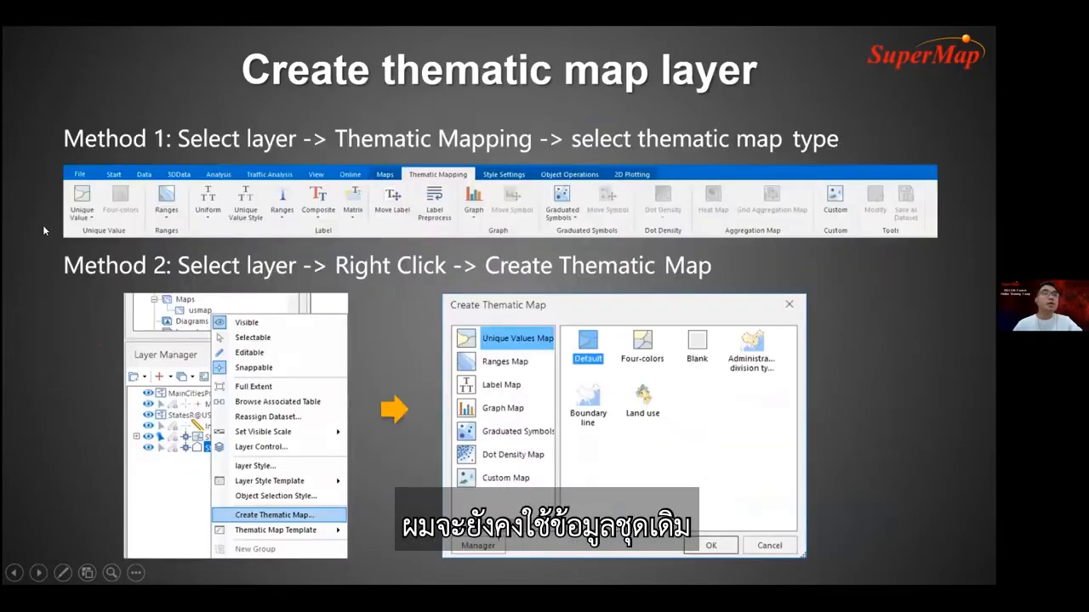
# - Return to SuperMap iDesktop, open the world dataset as a new map and view its layer's available commands
pyautogui.hotkey('alt', 'Tab')
pyautogui.doubleClick(82, 326)
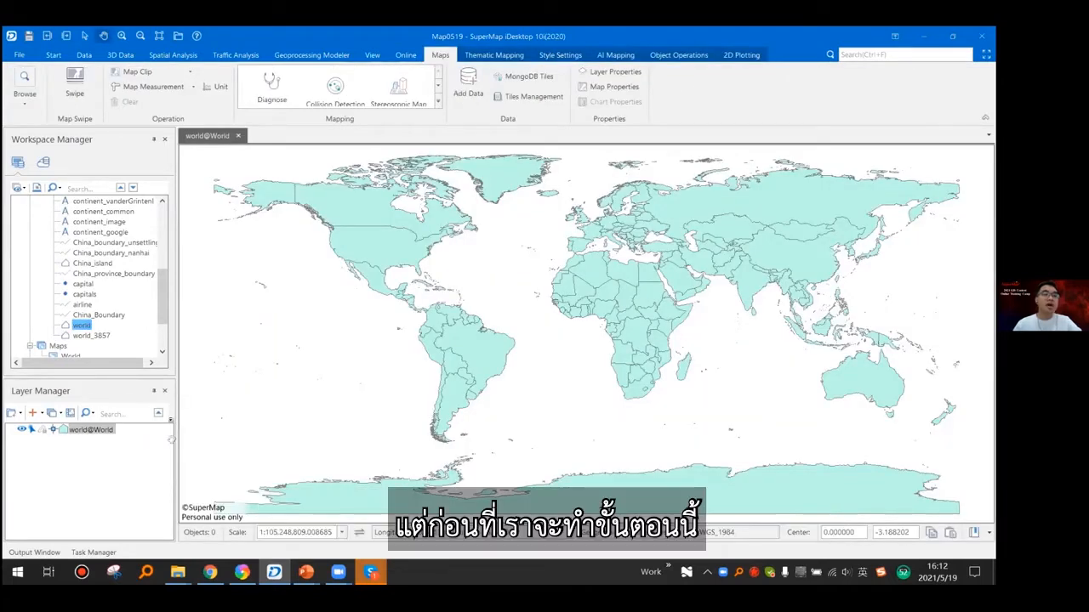
pyautogui.rightClick(108, 429)
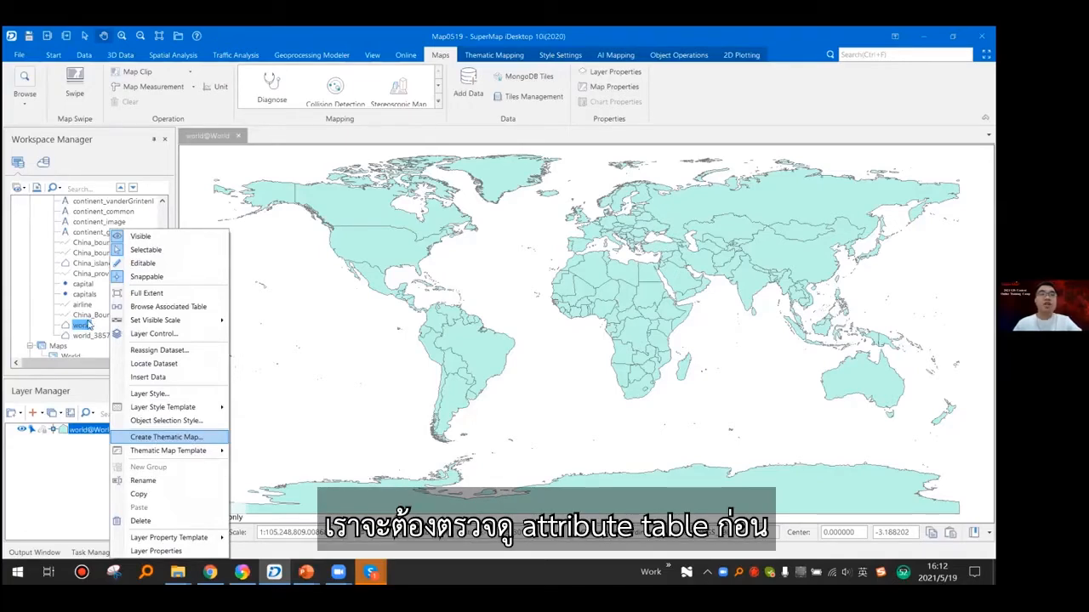
# - Open the world dataset's attribute table and examine its Country, Capital and ColorID fields
pyautogui.click(83, 327)
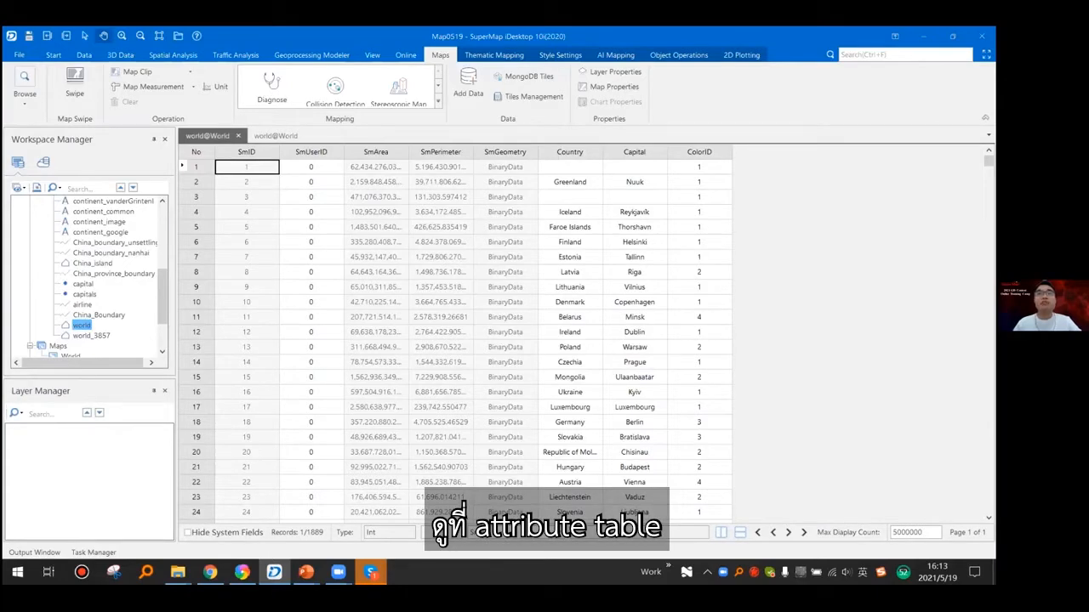
pyautogui.scroll(-4, 610, 361)
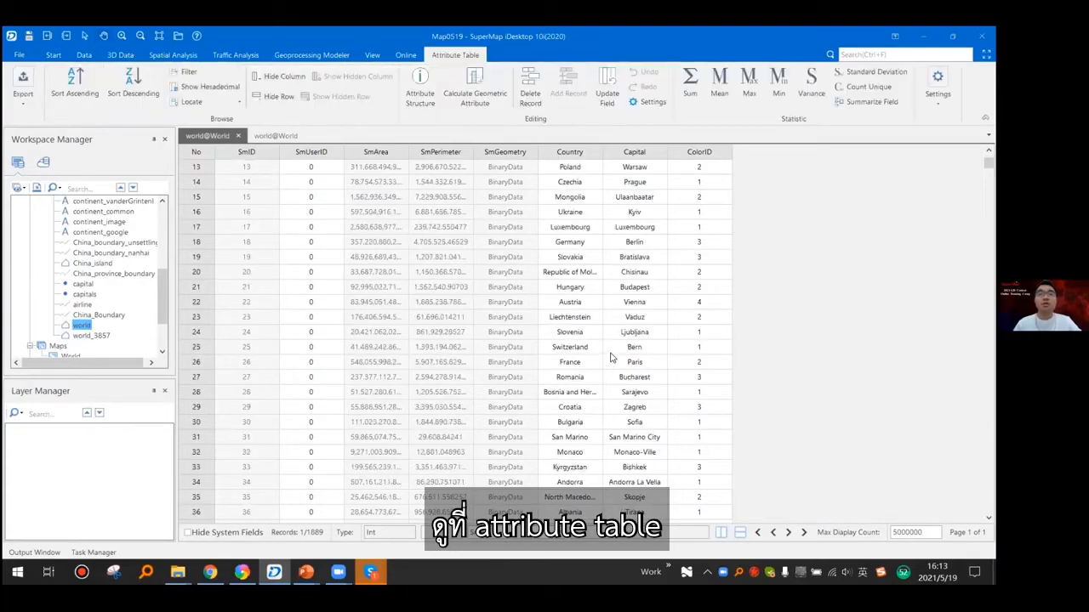
pyautogui.scroll(4, 612, 358)
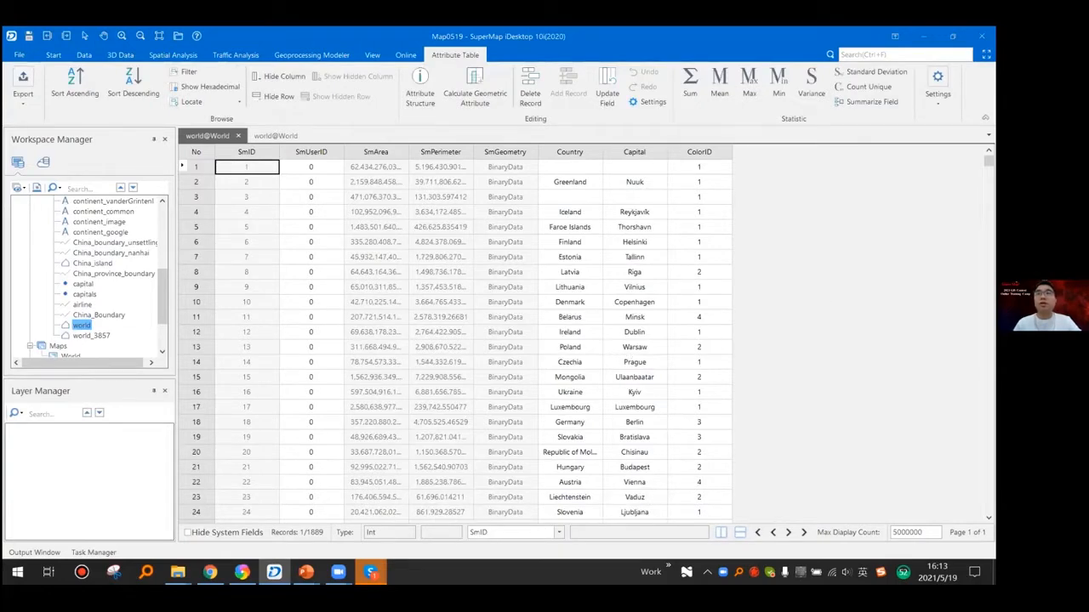
pyautogui.moveTo(988, 162); pyautogui.dragTo(988, 250)
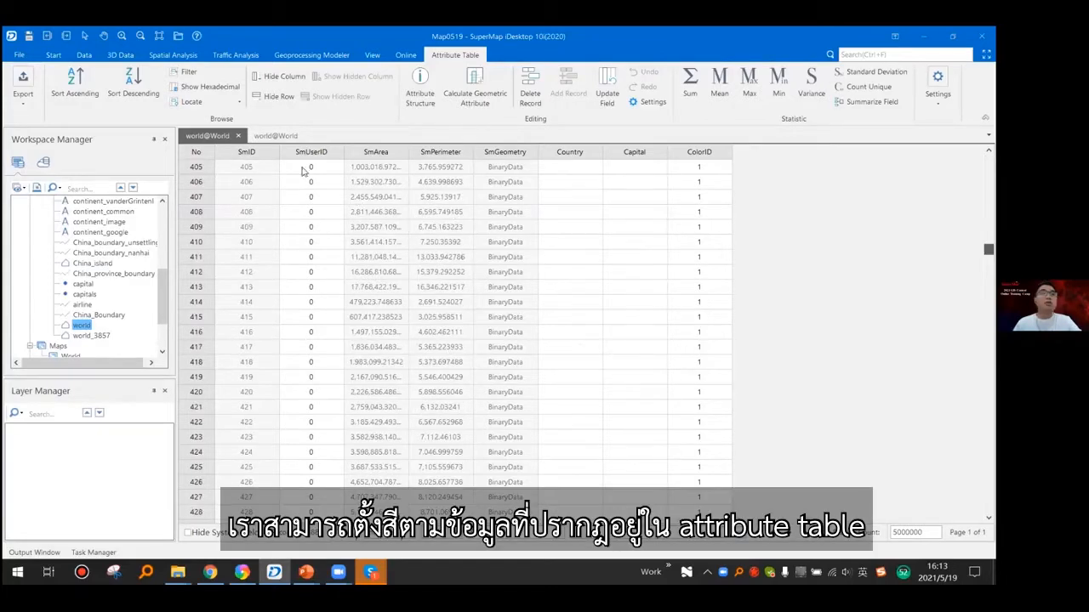
pyautogui.scroll(-15, 475, 239)
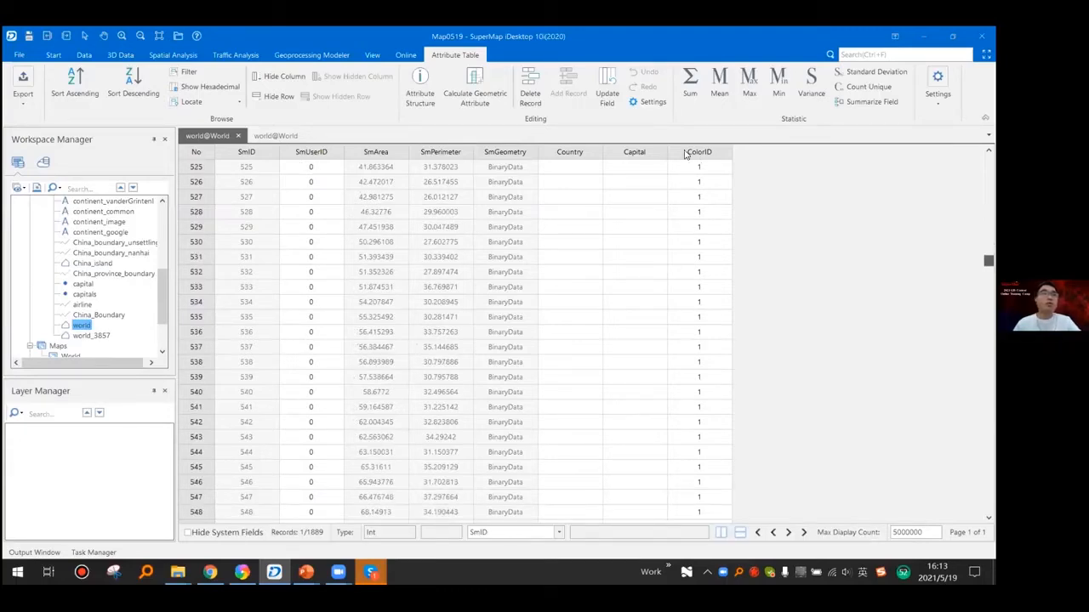
pyautogui.hotkey('ctrl', 'Home')
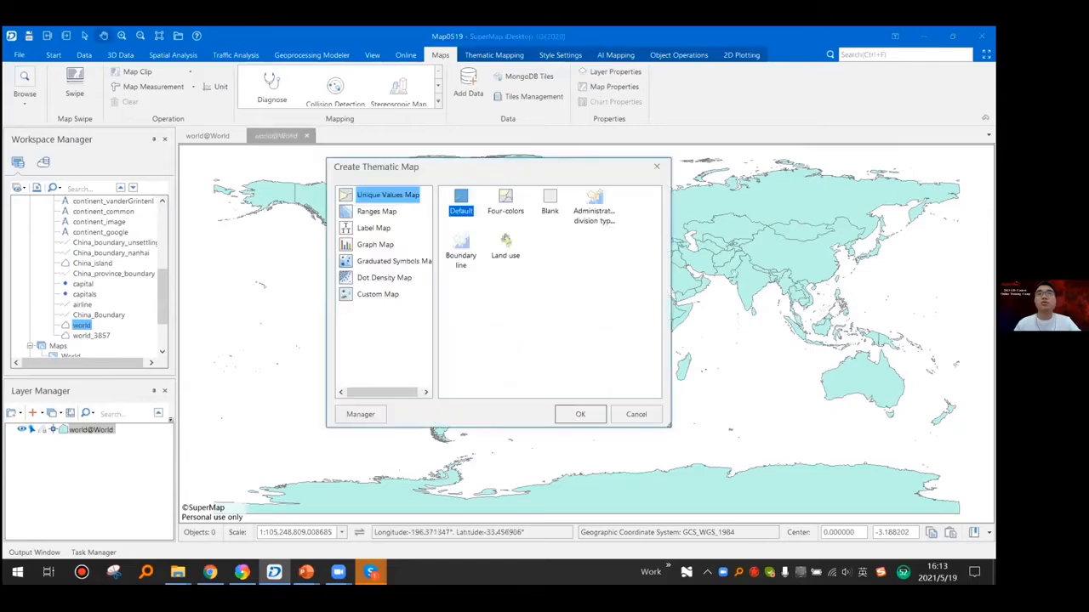
# - Create a default Unique Values thematic map from the world@World layer with ColorID as its expression
pyautogui.click(387, 195)
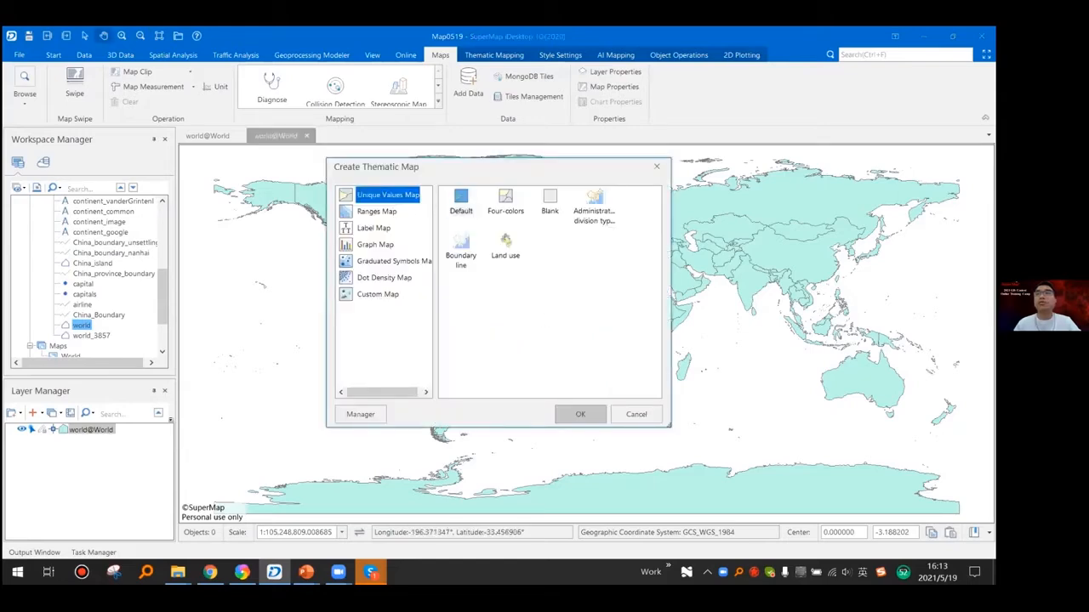
pyautogui.click(580, 414)
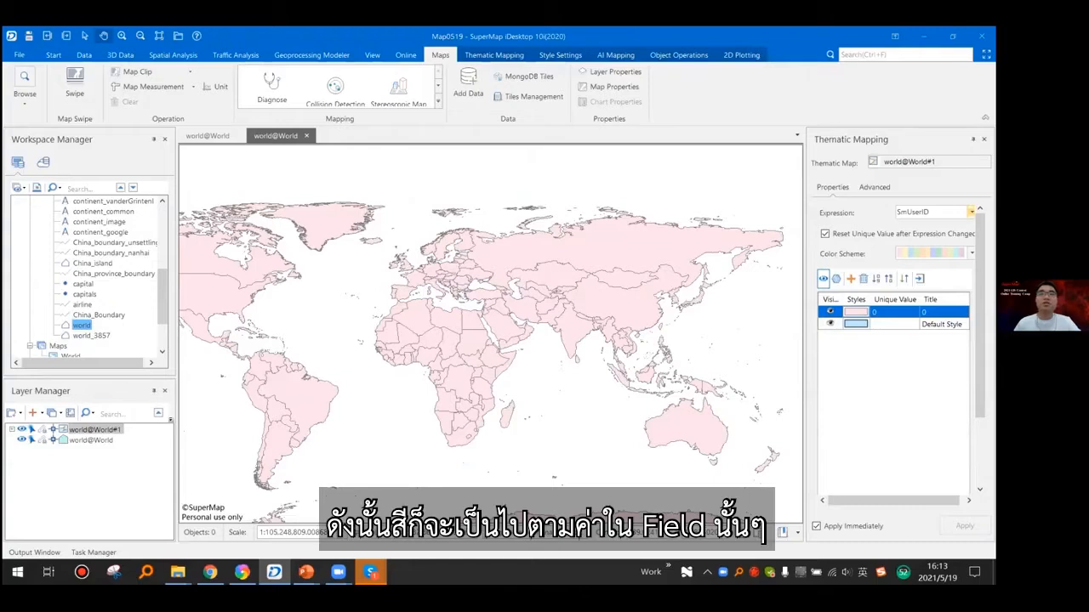
pyautogui.click(928, 289)
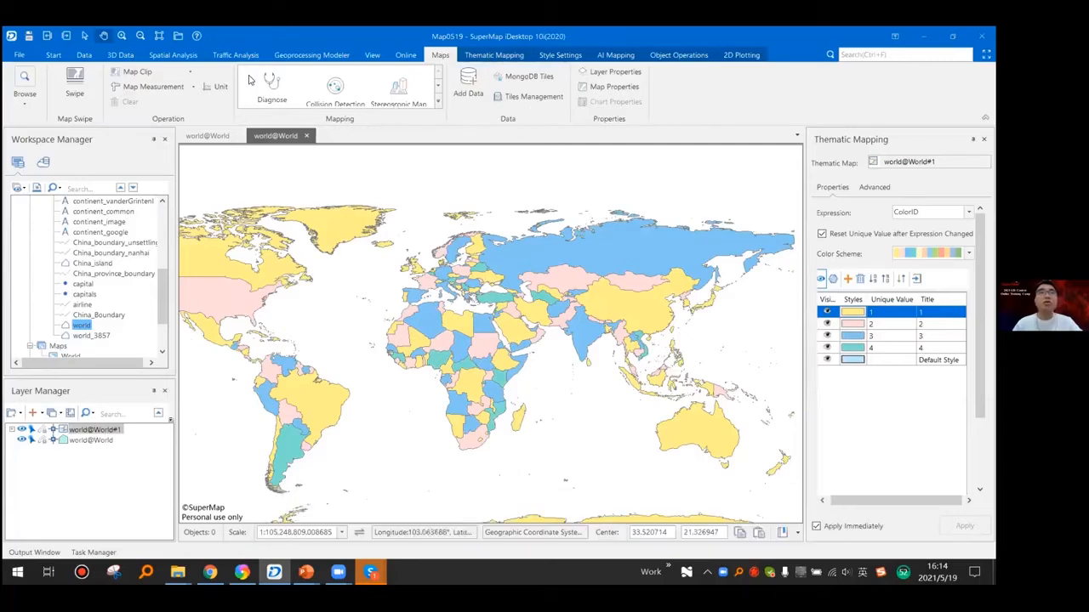
# - Examine the available thematic mapping tools and the commands offered for the world@World layer
pyautogui.click(492, 55)
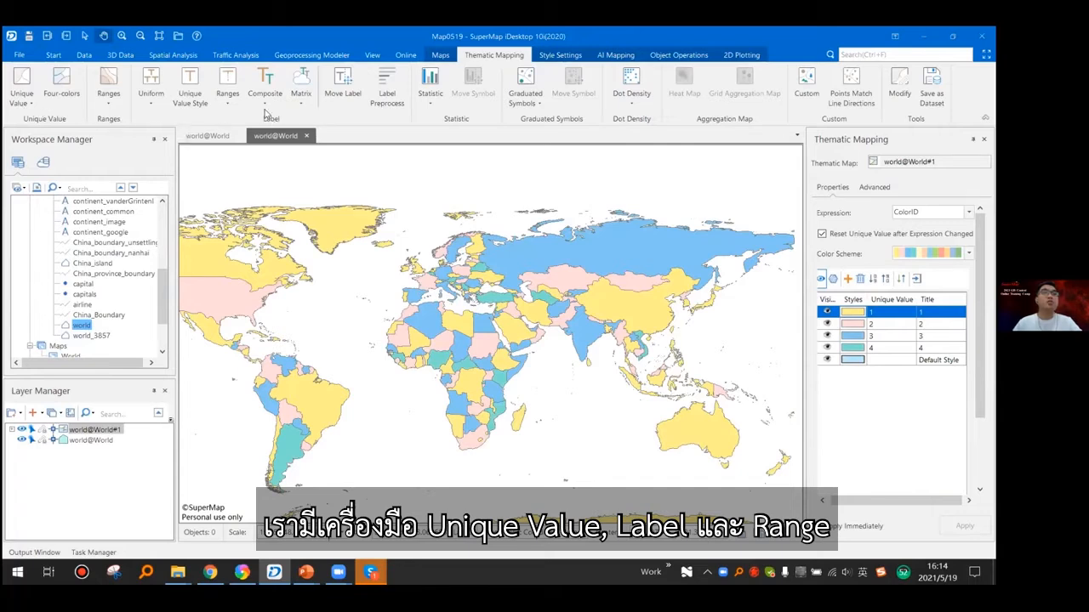
pyautogui.click(89, 440)
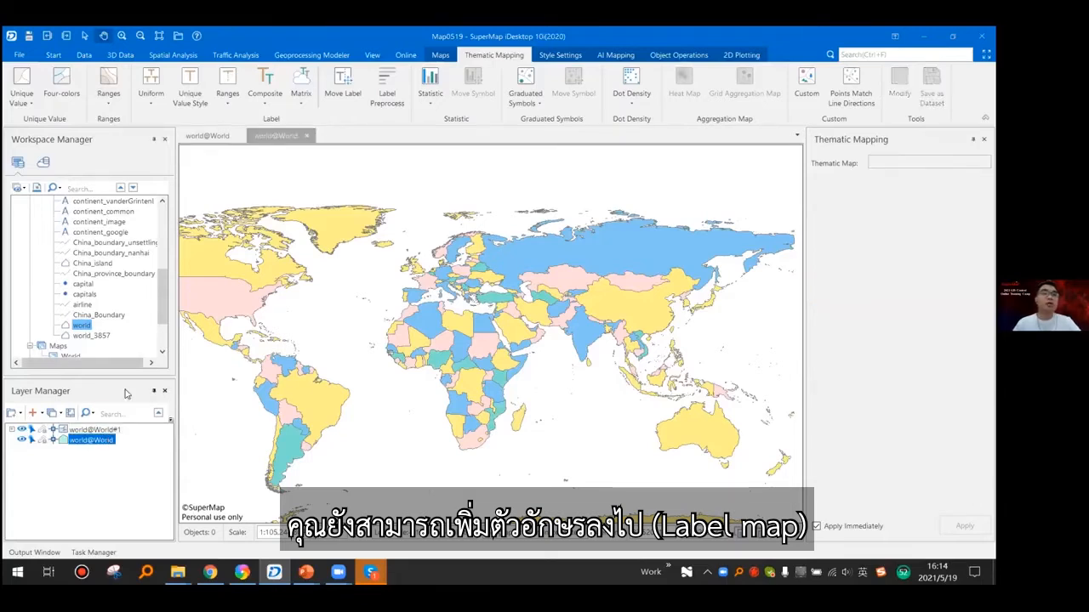
pyautogui.rightClick(88, 441)
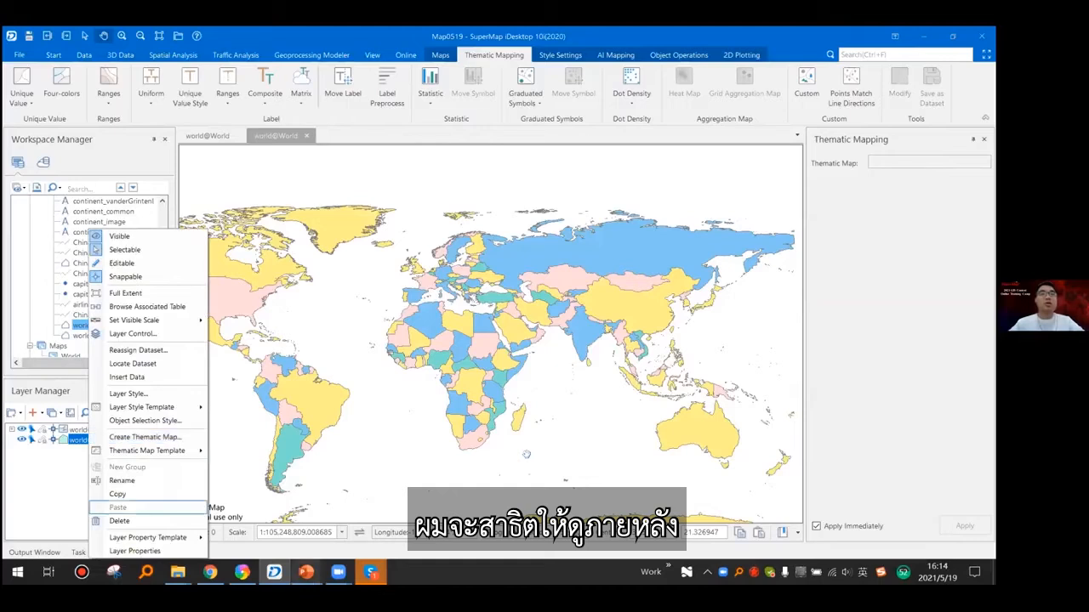
pyautogui.moveTo(307, 573)
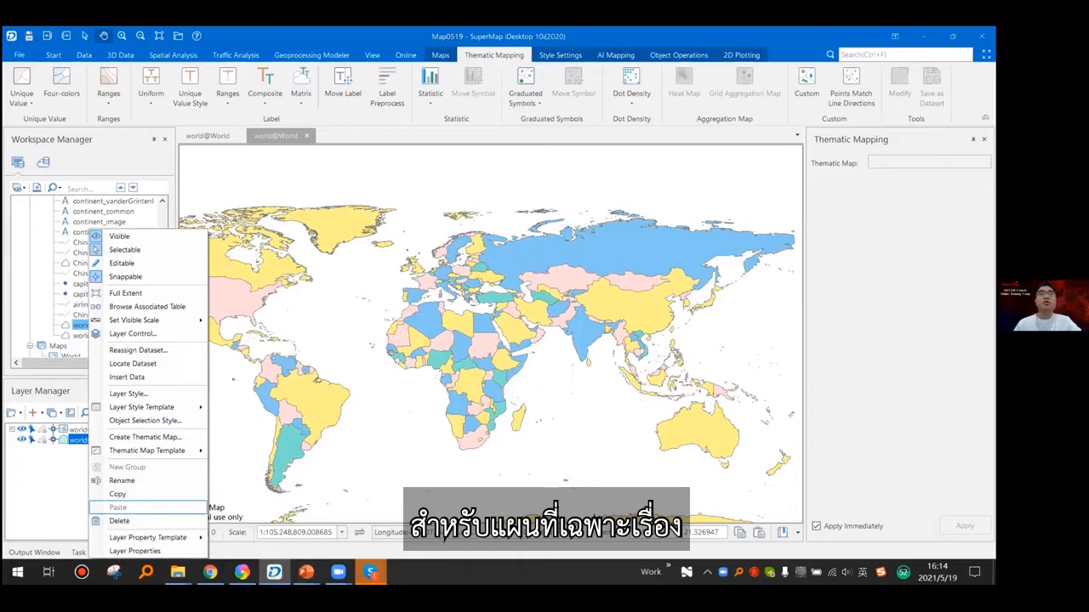
# - Switch to the PowerPoint slide show to view the thematic map layer's range settings, and return to SuperMap iDesktop
pyautogui.hotkey('alt', 'Tab')
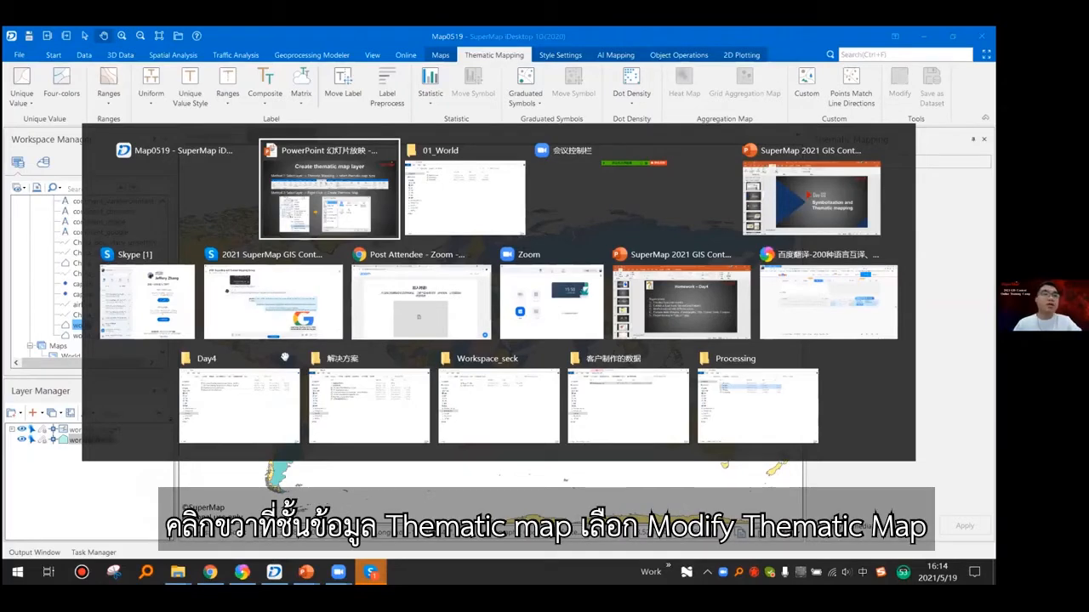
pyautogui.hotkey('alt', 'Tab')
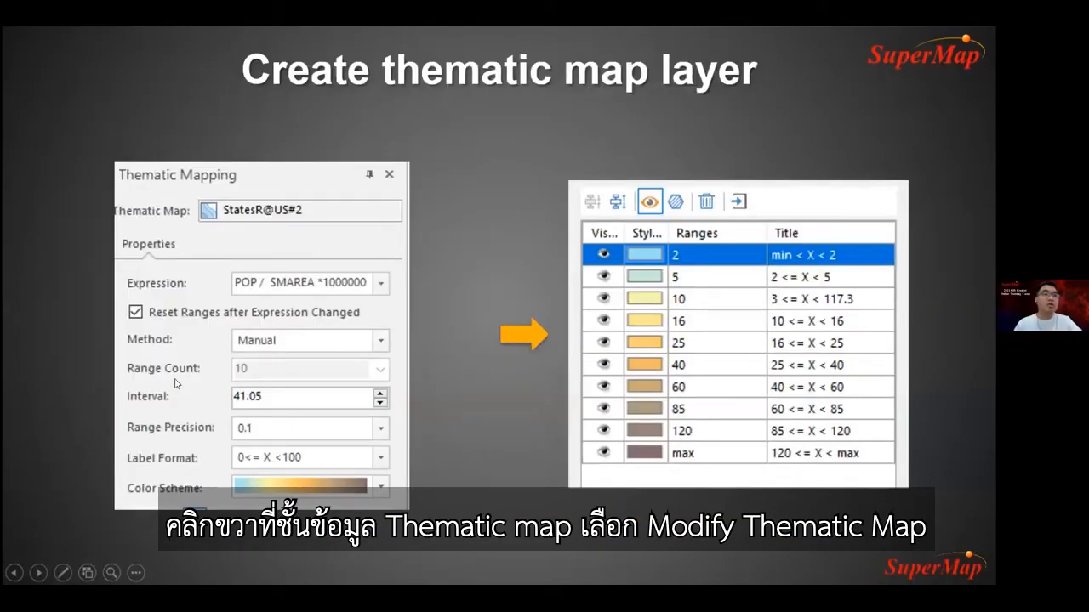
pyautogui.hotkey('alt', 'Tab')
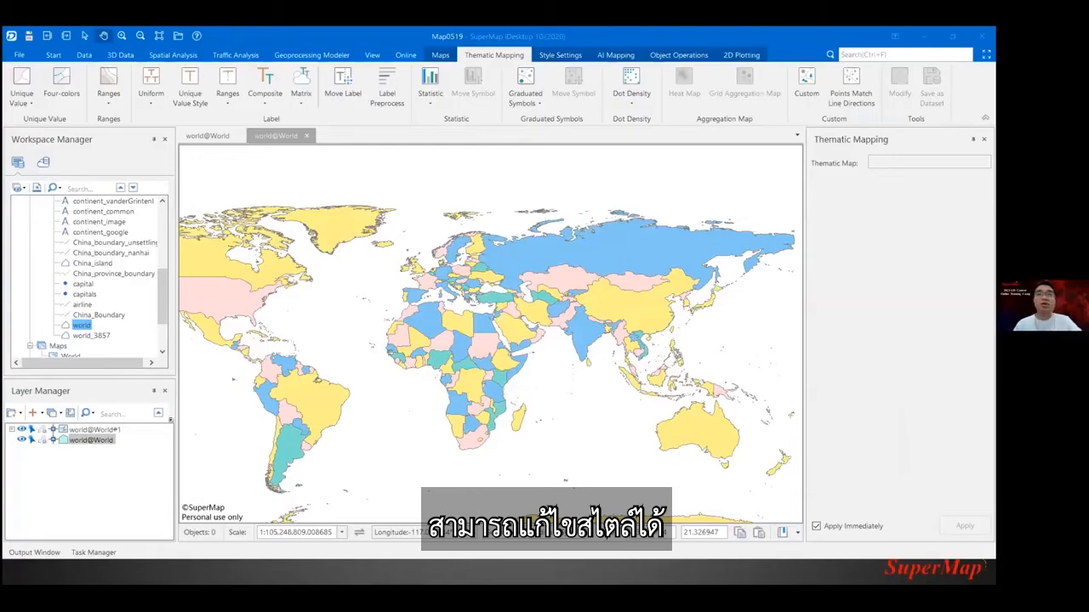
# - View the commands available for the world@World#1 thematic layer and open its layer properties
pyautogui.click(93, 430)
pyautogui.rightClick(93, 430)
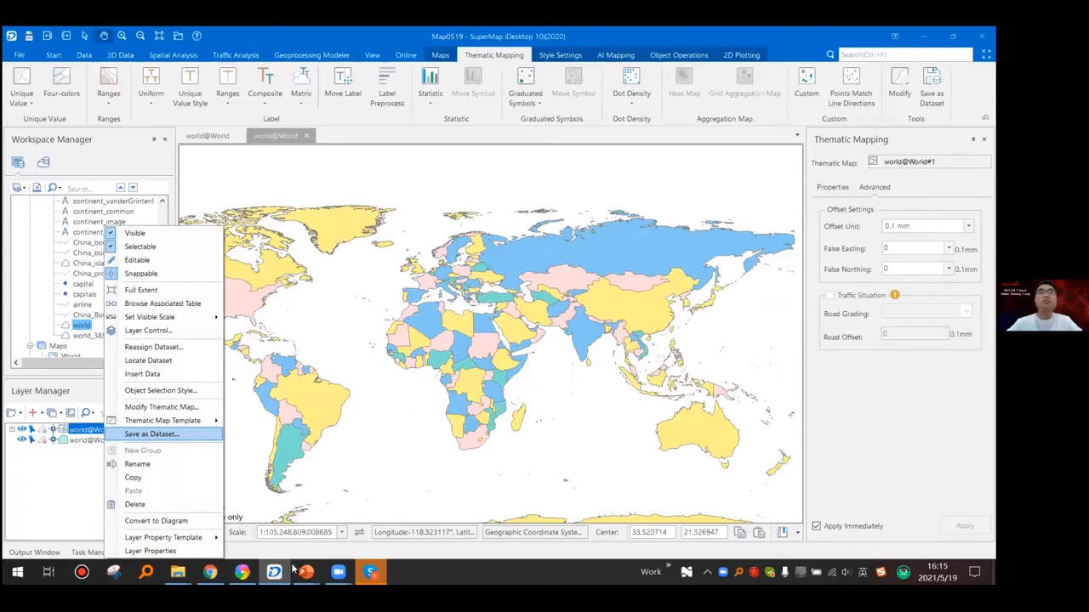
pyautogui.click(150, 552)
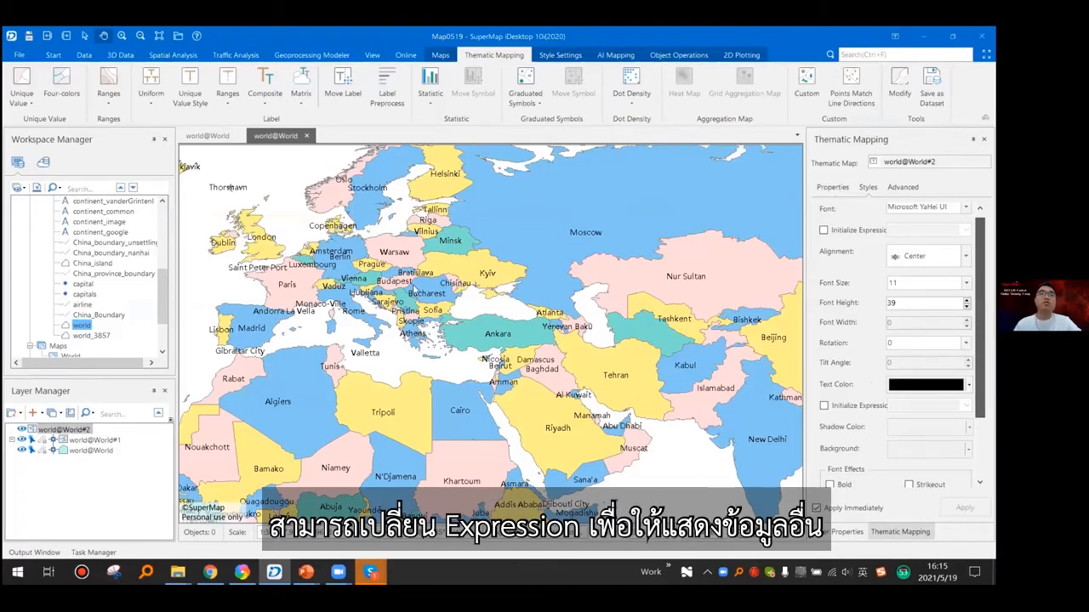
# - Label the world map by Capital in bold blue text and open the label map's expression settings
pyautogui.scroll(-1, 893, 340)
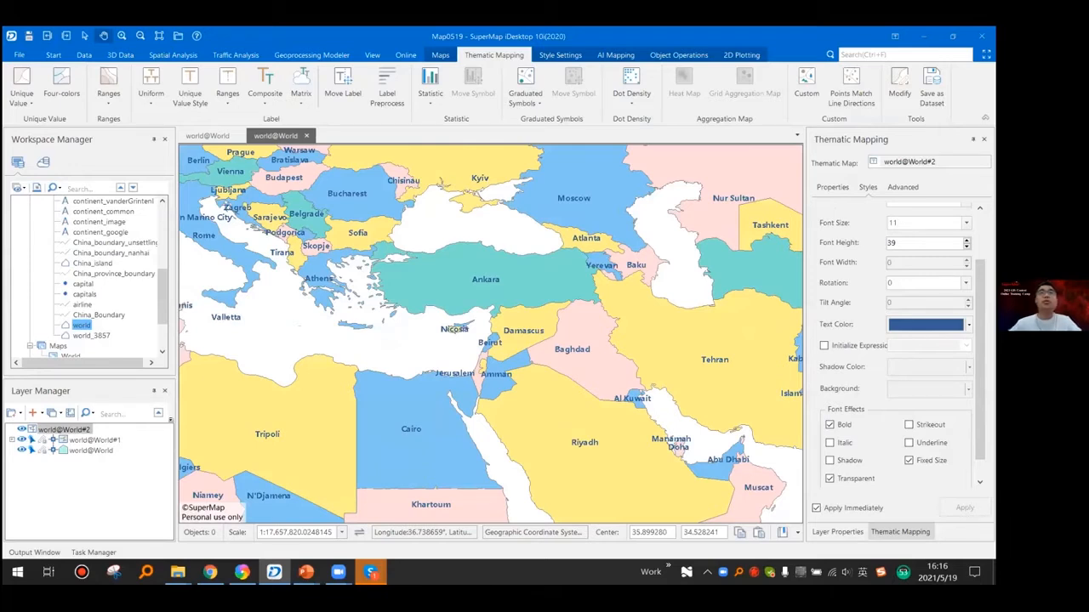
pyautogui.click(832, 186)
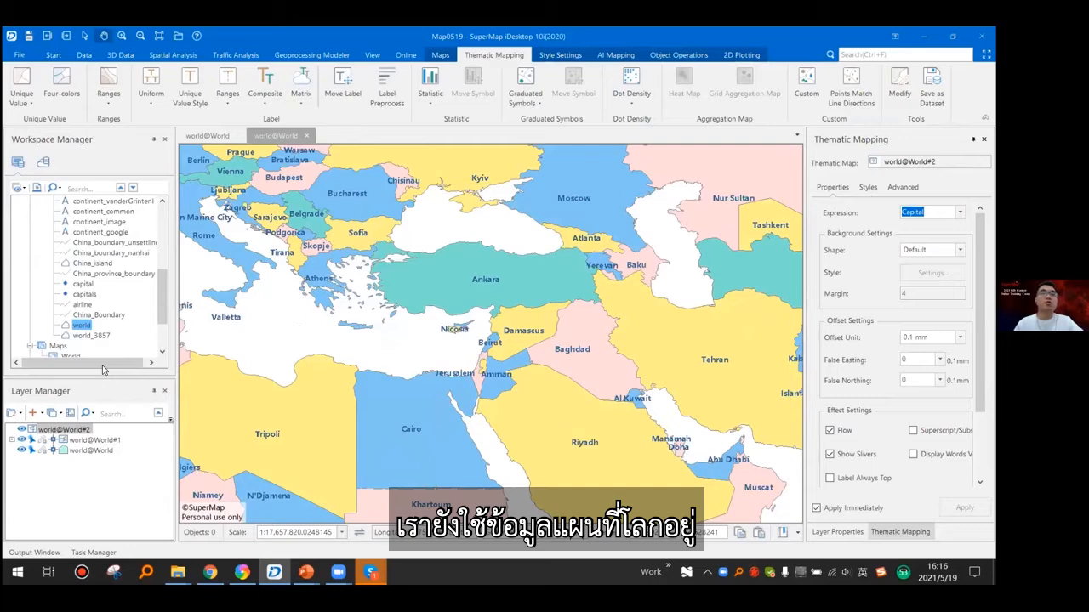
# - Switch to the Mapping Group presentation in PowerPoint and show the Day 03 slides through to Load the required data
pyautogui.hotkey('alt', 'Tab')
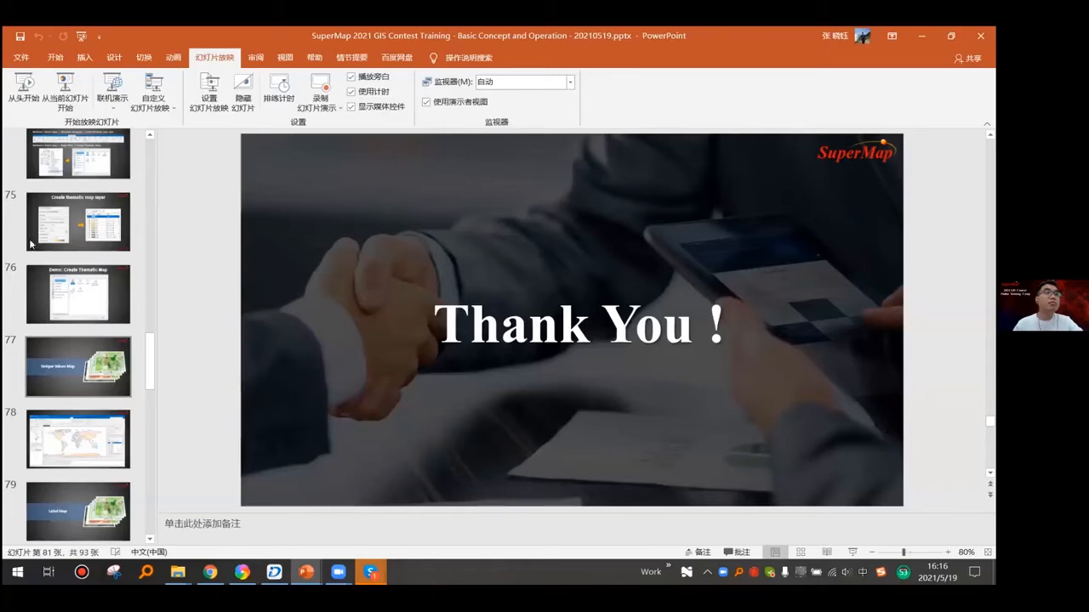
pyautogui.hotkey('alt', 'Tab')
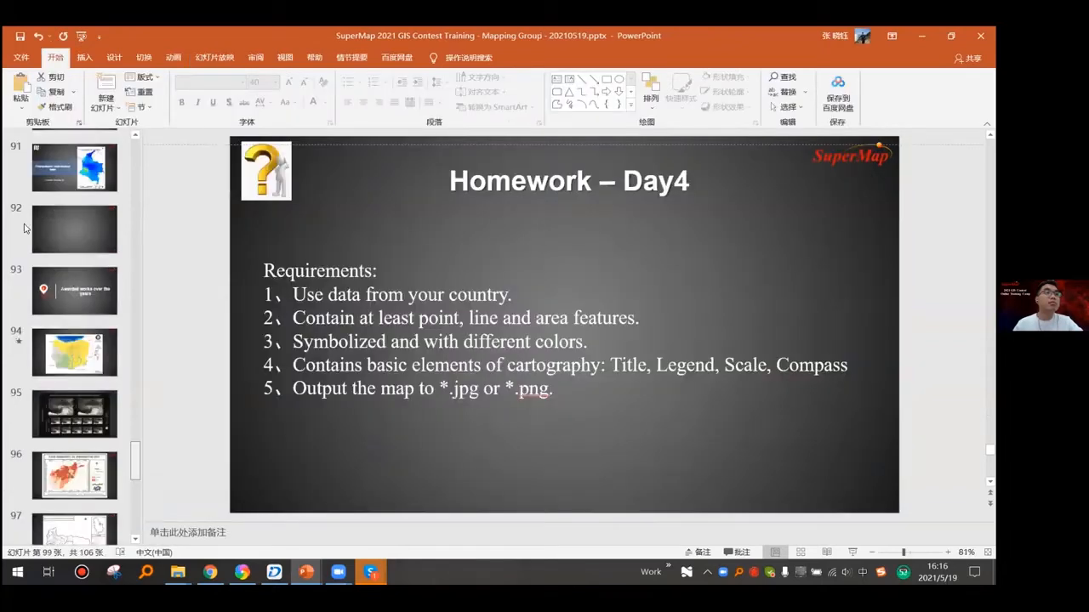
pyautogui.scroll(10, 24, 228)
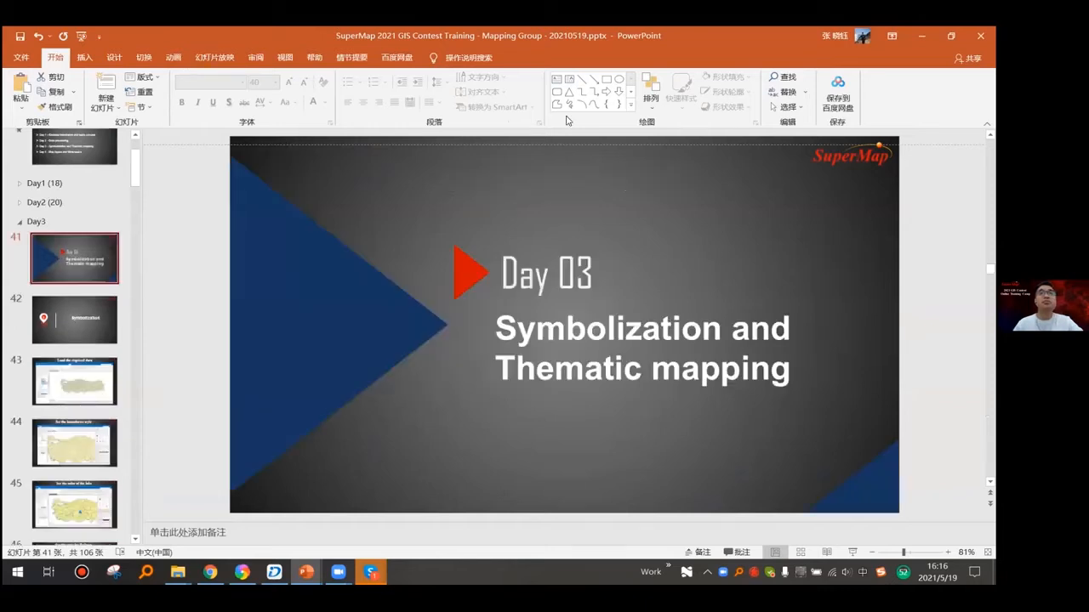
pyautogui.click(215, 57)
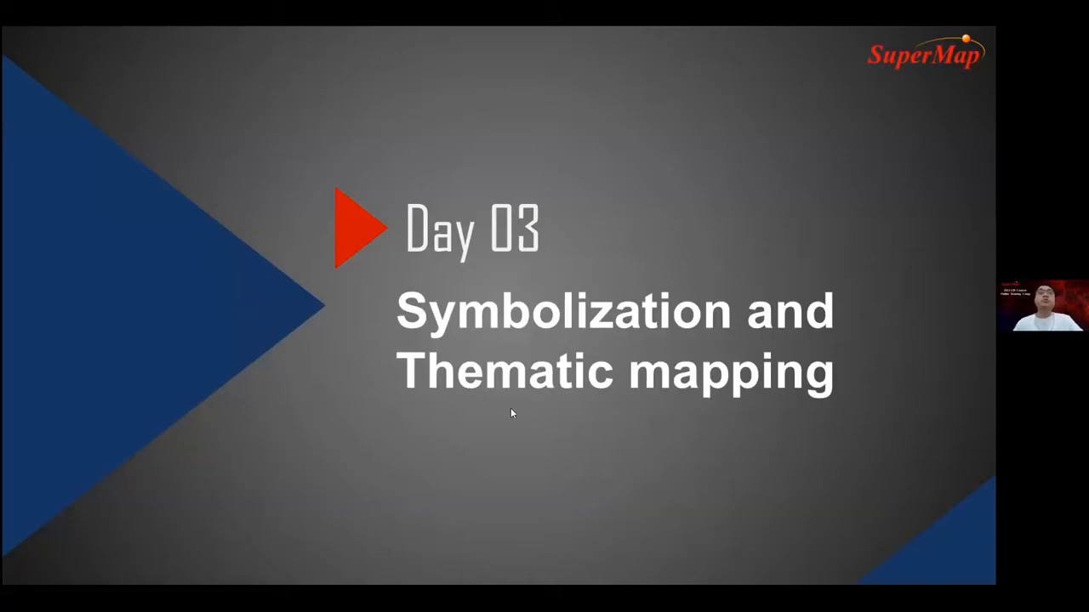
pyautogui.click(418, 396)
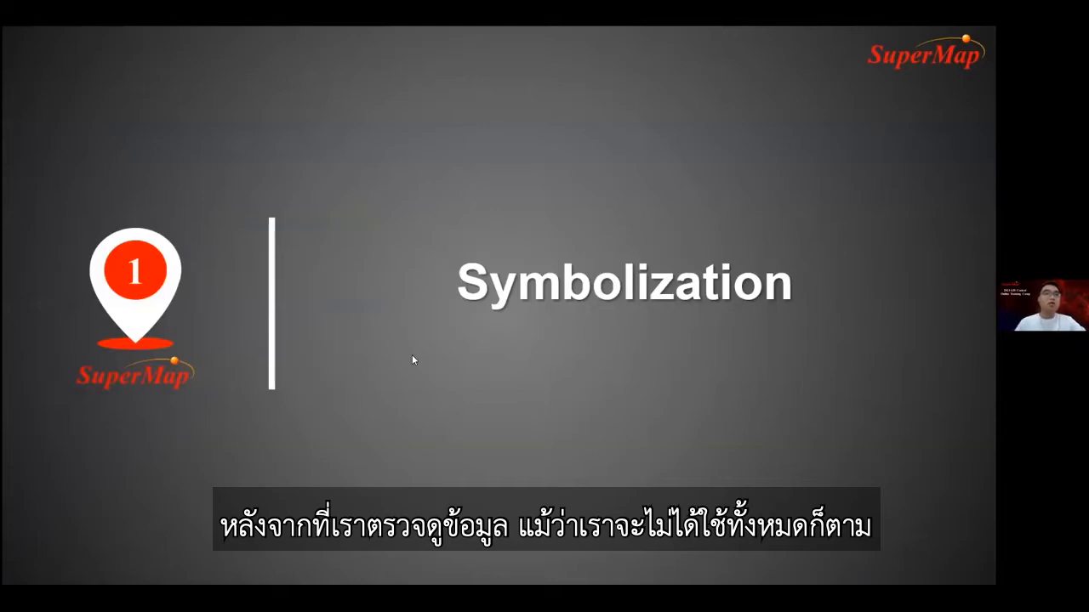
pyautogui.click(173, 298)
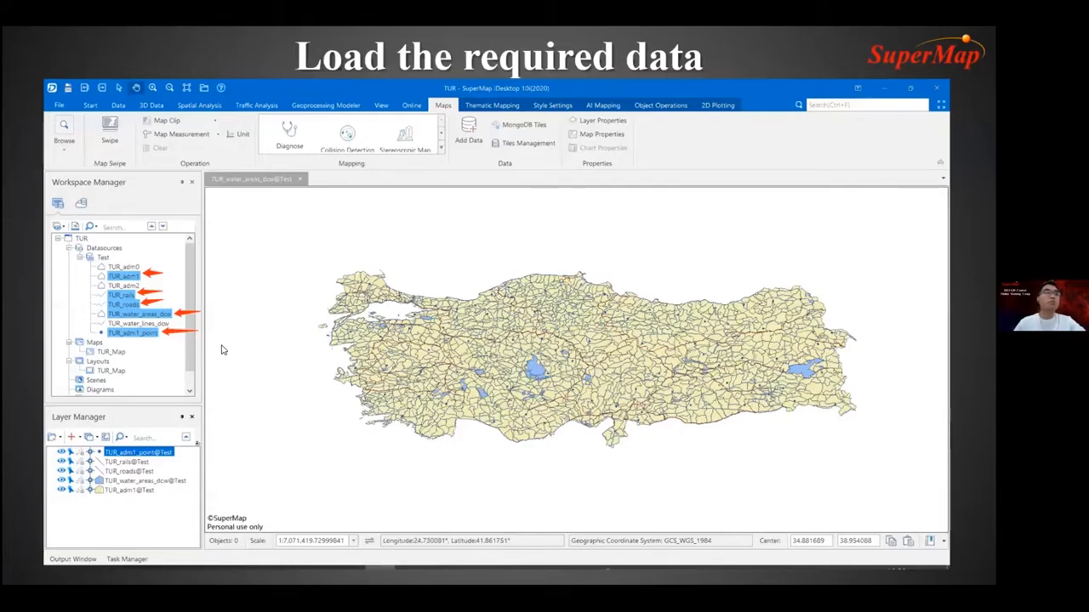
# - Switch to SuperMap iDesktop and open TUR_adm1, TUR_rails, TUR_roads, TUR_water_areas_dcw and TUR_adm1_point from the Test datasource in one map
pyautogui.hotkey('alt', 'Tab')
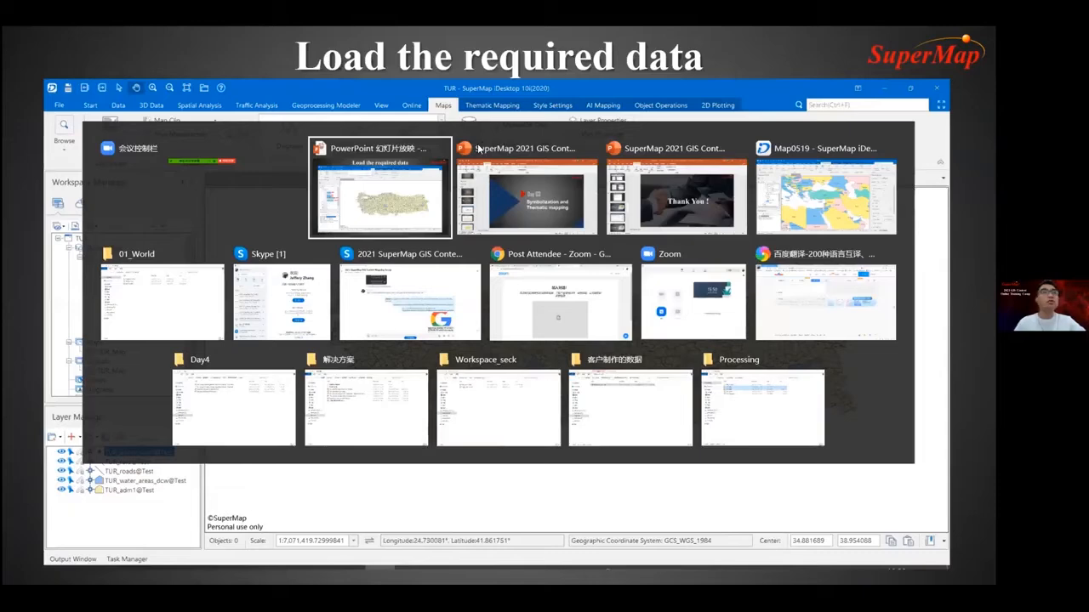
pyautogui.click(478, 148)
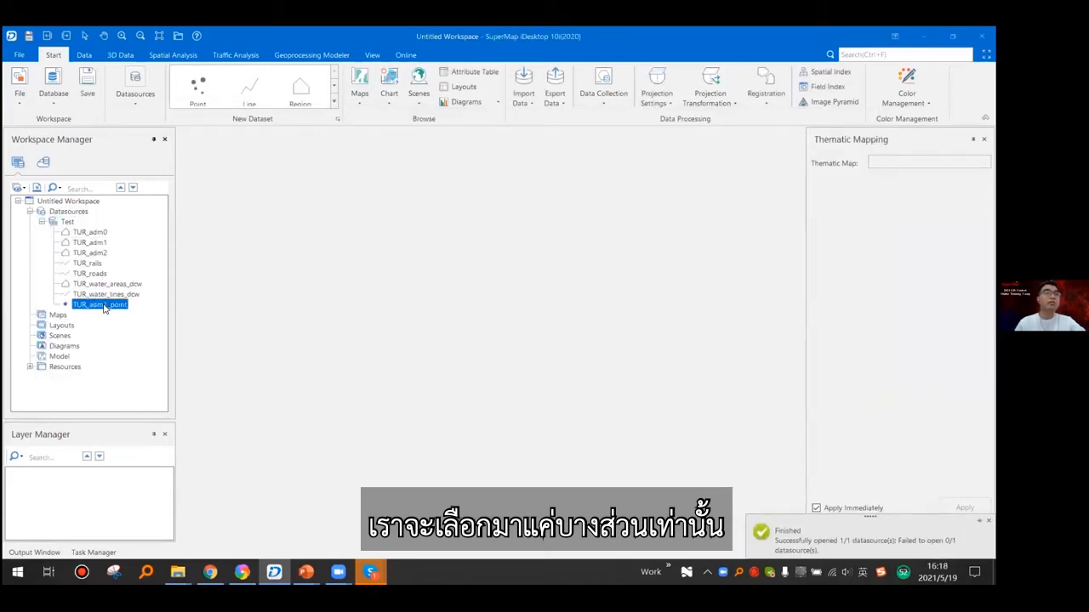
pyautogui.click(92, 244)
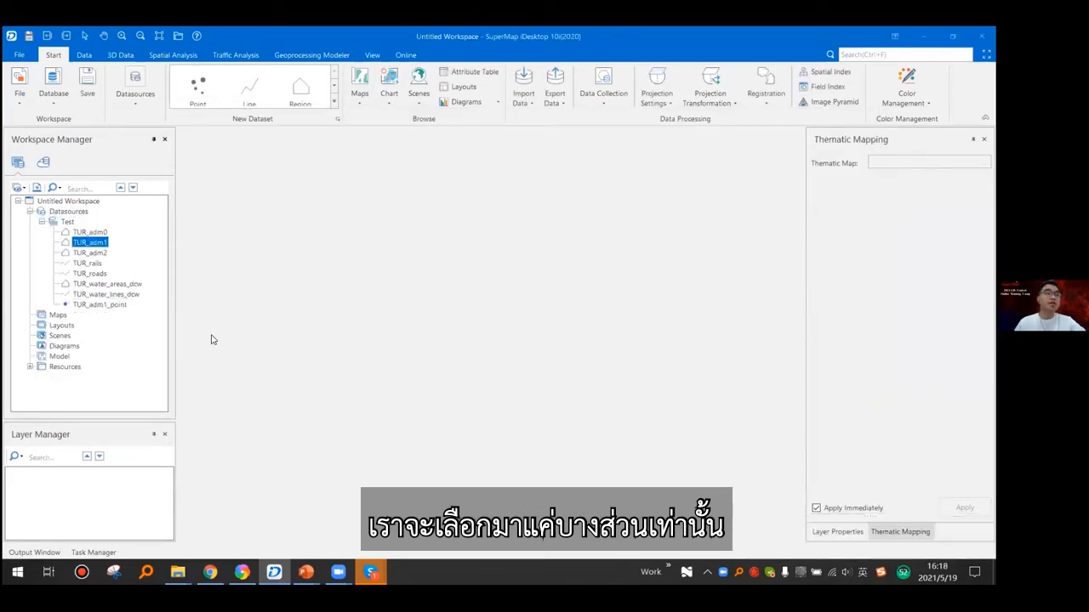
pyautogui.keyDown('ctrl'); pyautogui.click(101, 264); pyautogui.keyUp('ctrl')
pyautogui.keyDown('ctrl'); pyautogui.click(102, 274); pyautogui.keyUp('ctrl')
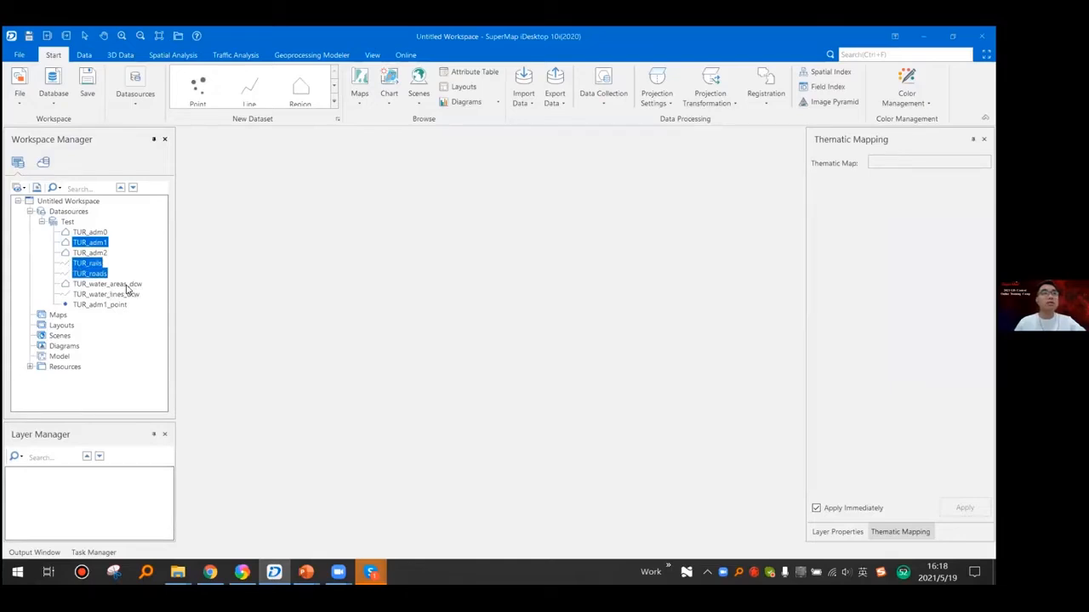
pyautogui.keyDown('ctrl'); pyautogui.click(123, 284); pyautogui.keyUp('ctrl')
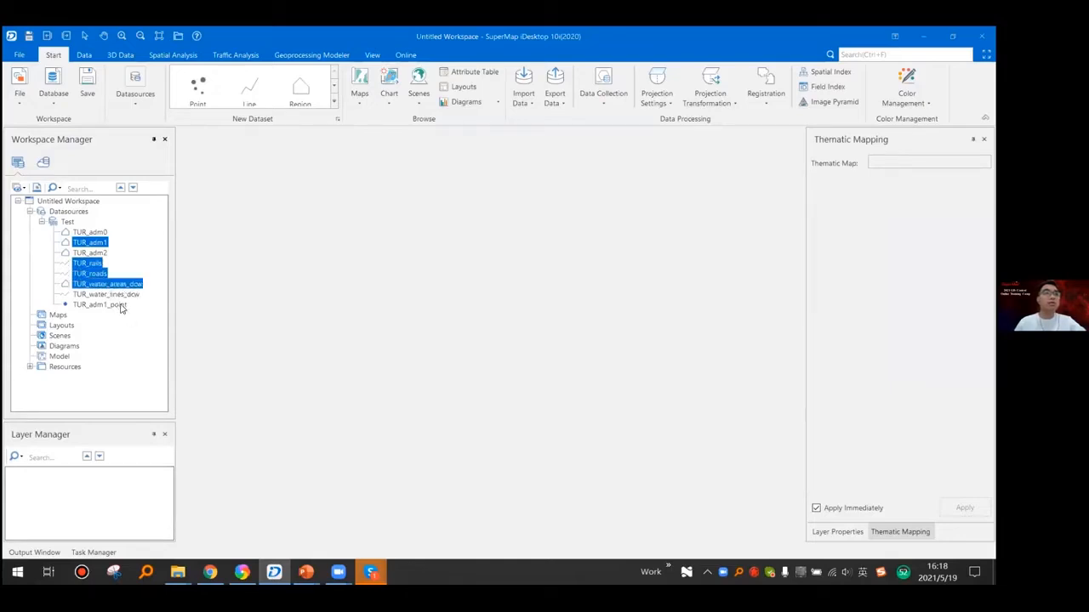
pyautogui.keyDown('ctrl'); pyautogui.doubleClick(121, 305); pyautogui.keyUp('ctrl')
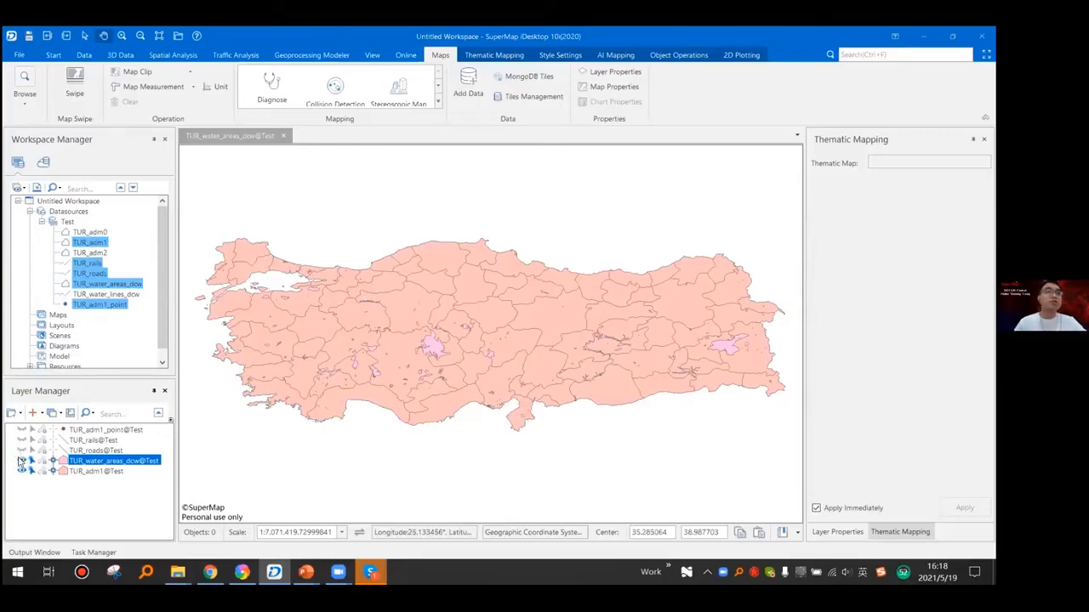
# - Show only the TUR_adm1 layer and style it with a pale yellow fill and dark brown boundary lines 0.5 mm wide
pyautogui.click(21, 470)
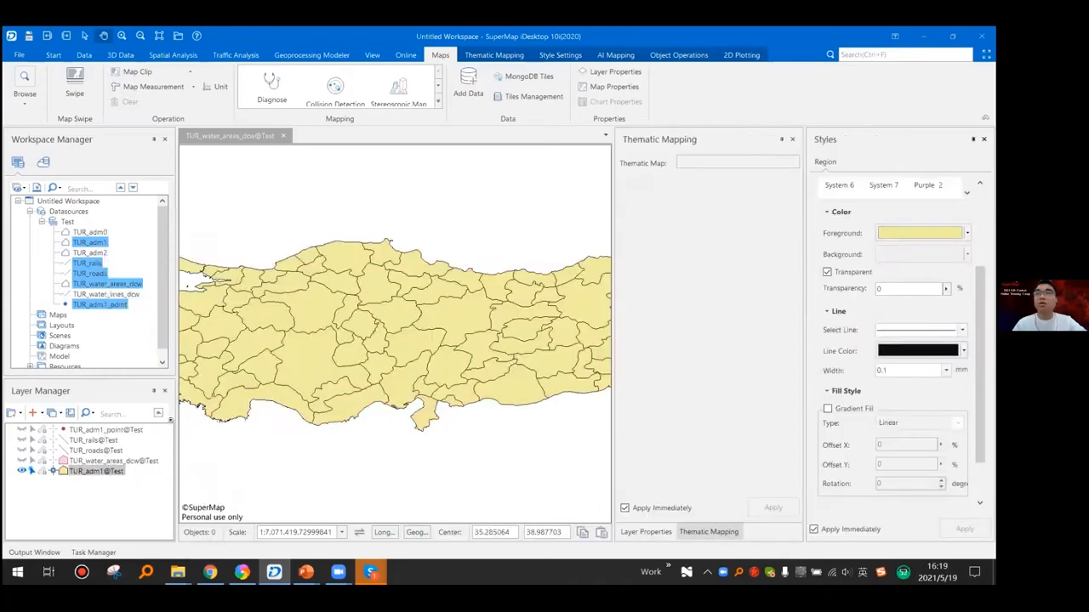
pyautogui.click(946, 371)
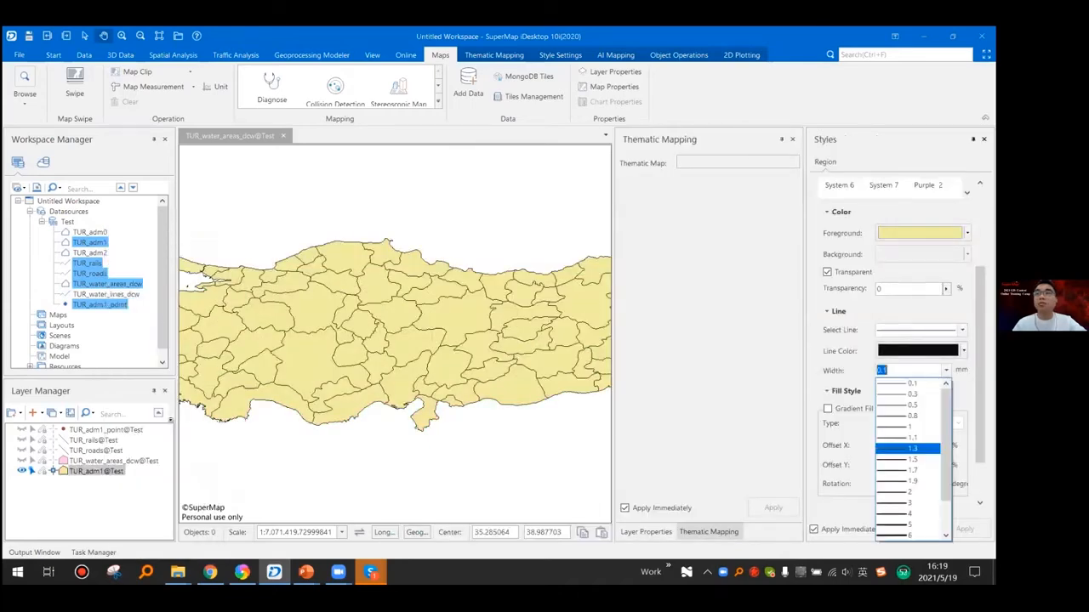
pyautogui.click(911, 427)
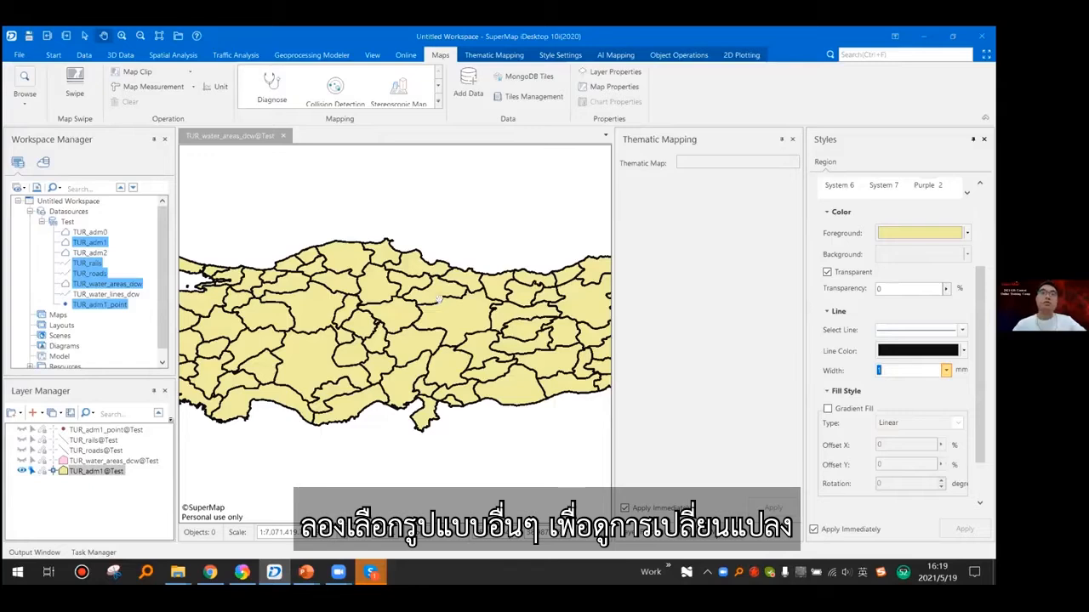
pyautogui.click(946, 370)
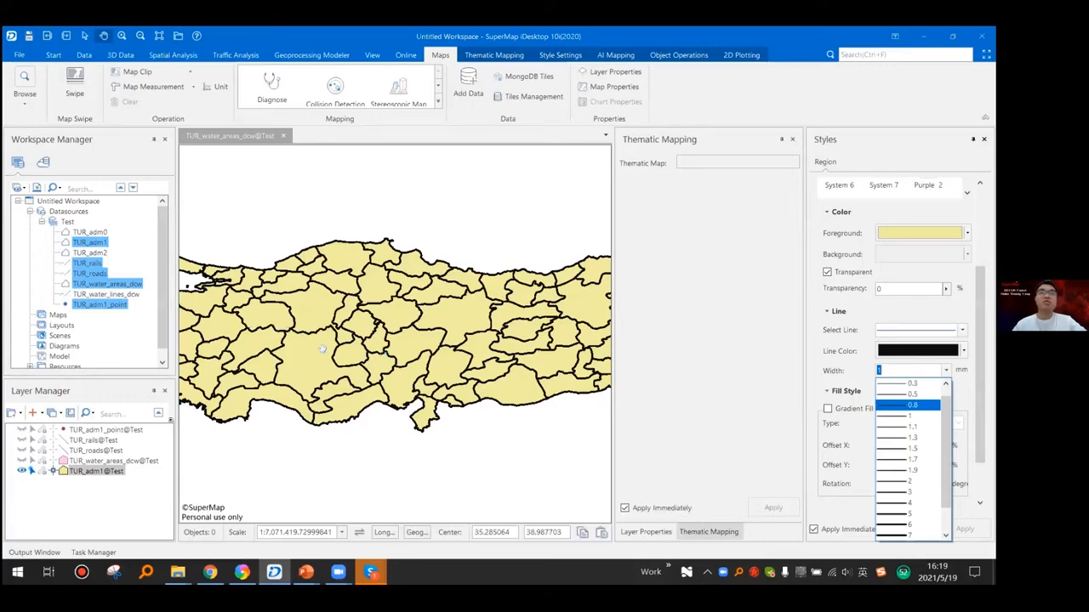
pyautogui.click(912, 395)
pyautogui.moveTo(414, 419); pyautogui.dragTo(425, 413)
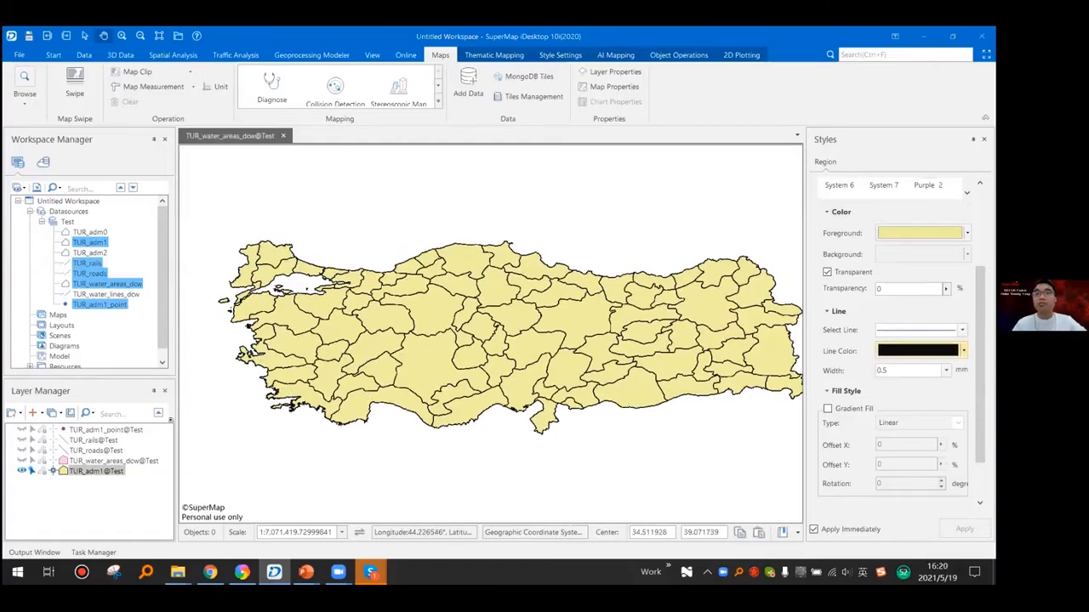
pyautogui.click(962, 351)
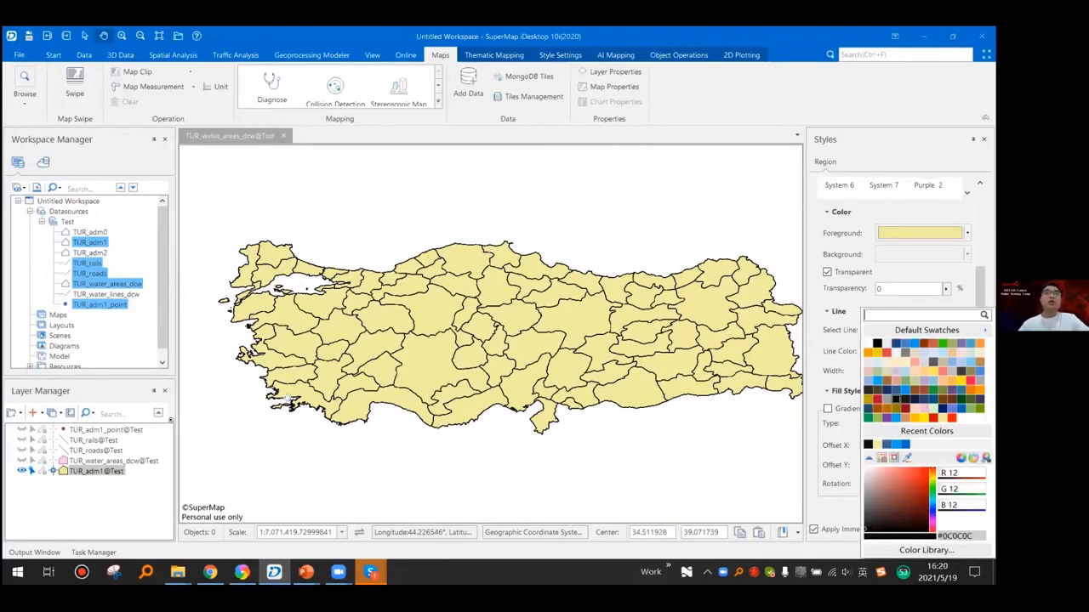
pyautogui.click(877, 391)
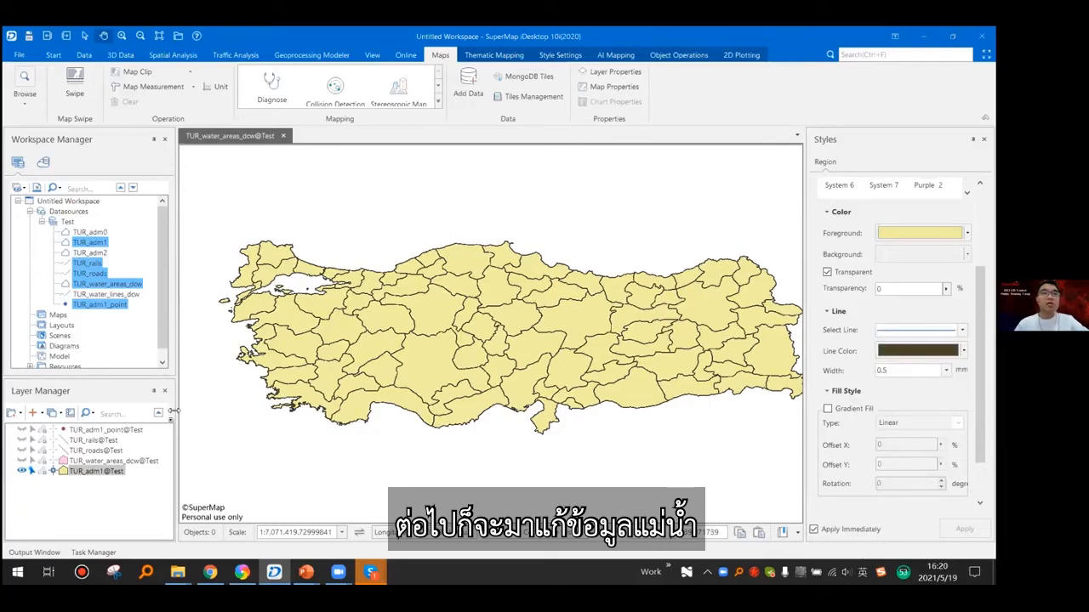
# - Show the TUR_water_areas_dcw layer with a bright blue fill and give the TUR_roads layer an orange line style
pyautogui.click(50, 460)
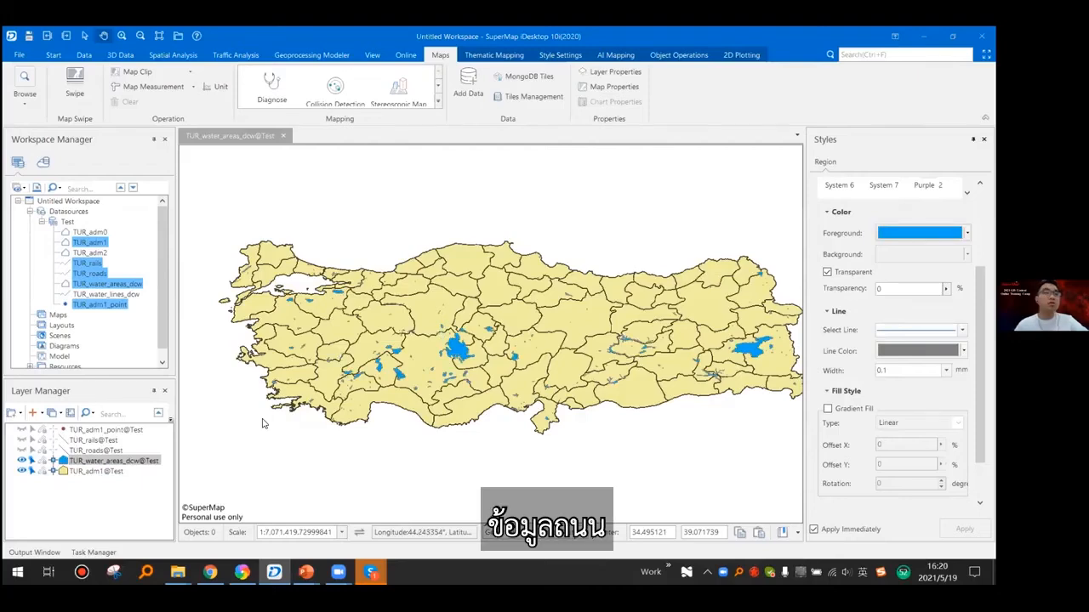
pyautogui.scroll(2, 263, 421)
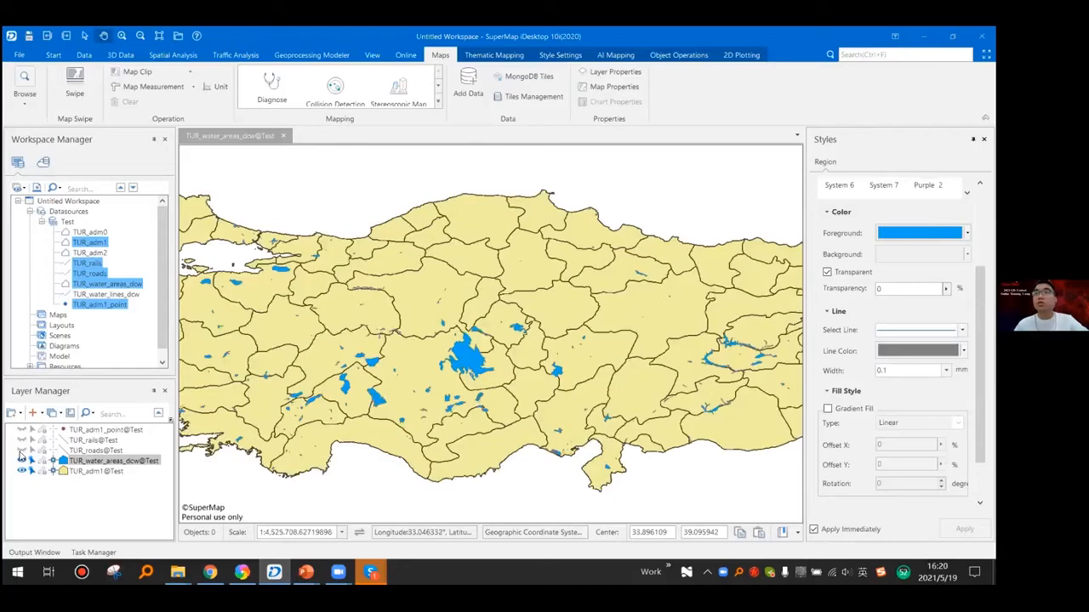
pyautogui.moveTo(672, 342); pyautogui.dragTo(736, 328)
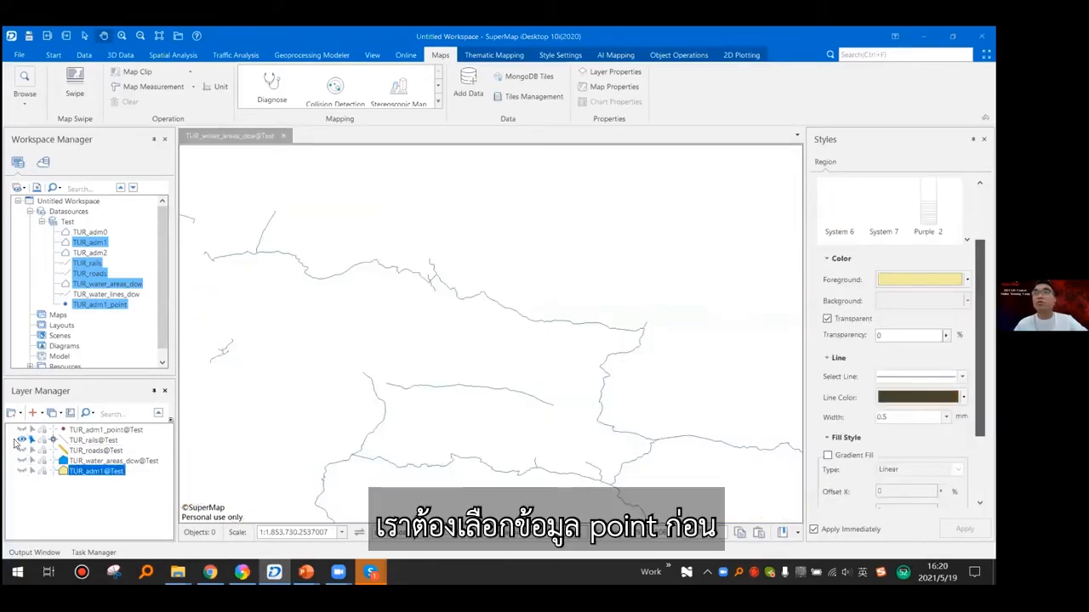
# - Apply the Railway (Black) line symbol to the TUR_rails layer and display only the TUR_adm1_point layer
pyautogui.click(106, 436)
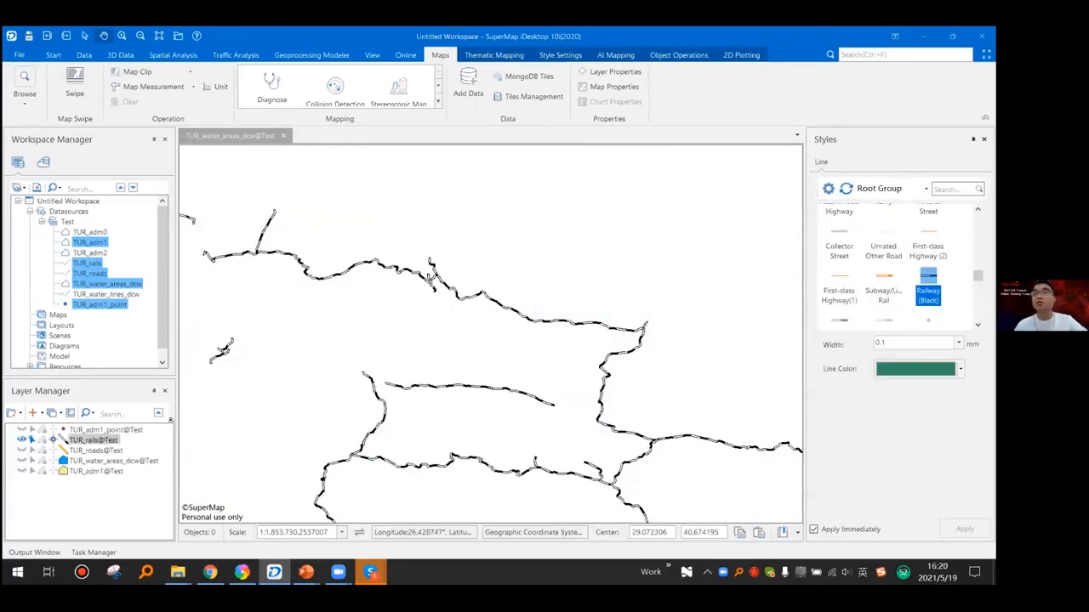
pyautogui.click(94, 430)
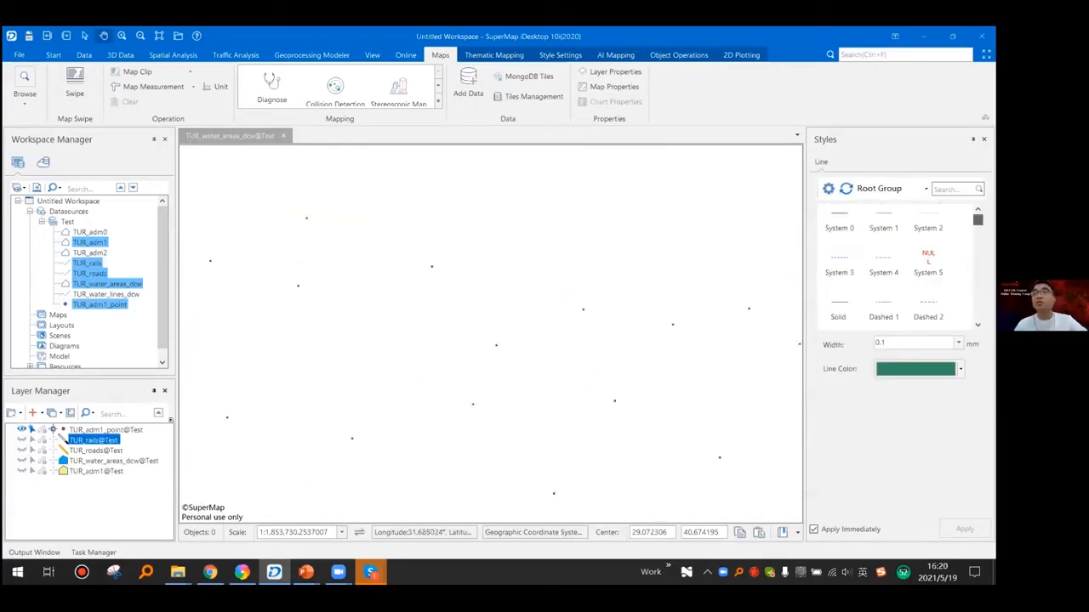
# - Apply the Province symbol to the TUR_adm1_point layer in black at 10 mm wide and high, and show all the map's layers
pyautogui.scroll(-3, 881, 264)
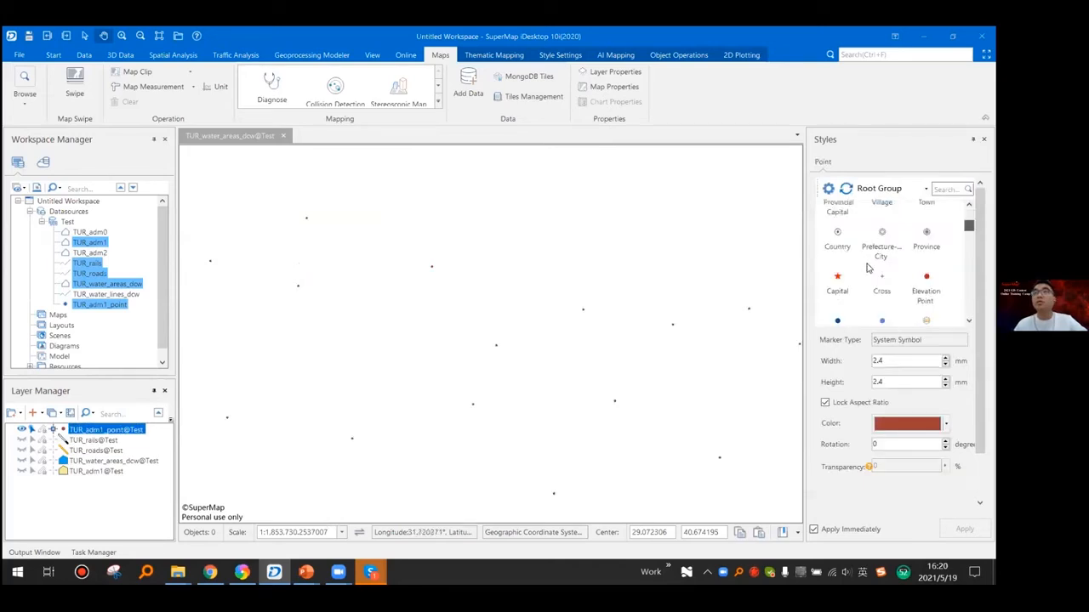
pyautogui.moveTo(969, 225); pyautogui.dragTo(969, 224)
pyautogui.click(926, 257)
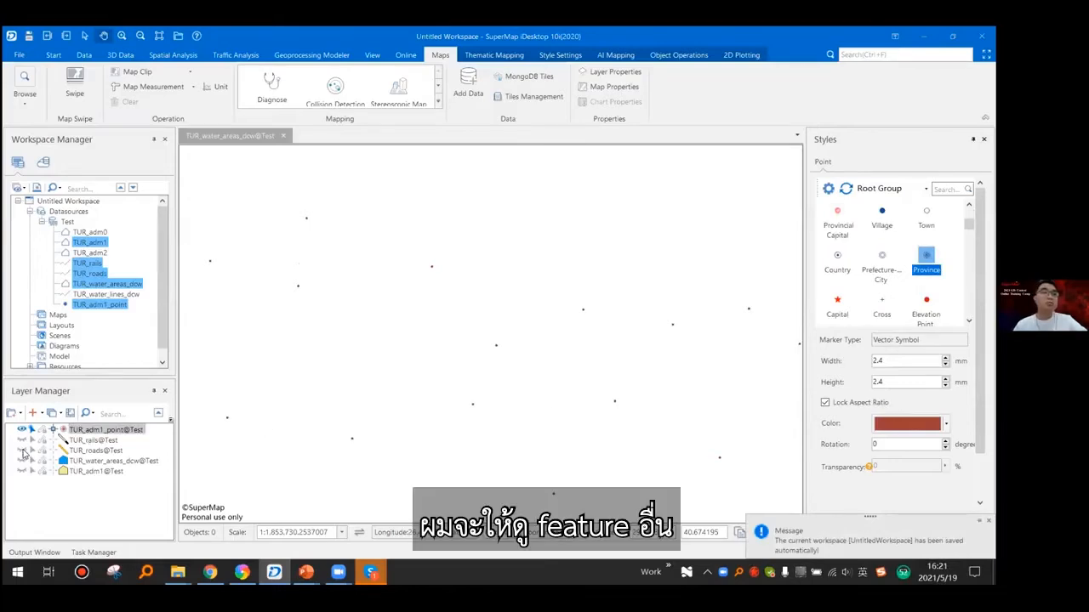
pyautogui.click(22, 441)
pyautogui.click(95, 450)
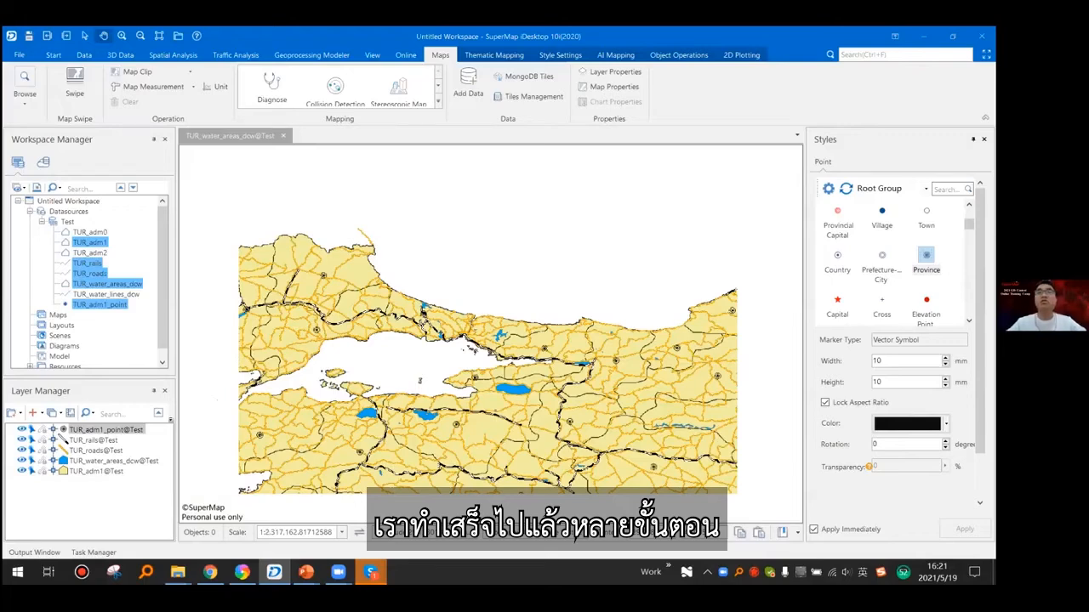
pyautogui.scroll(2, 458, 331)
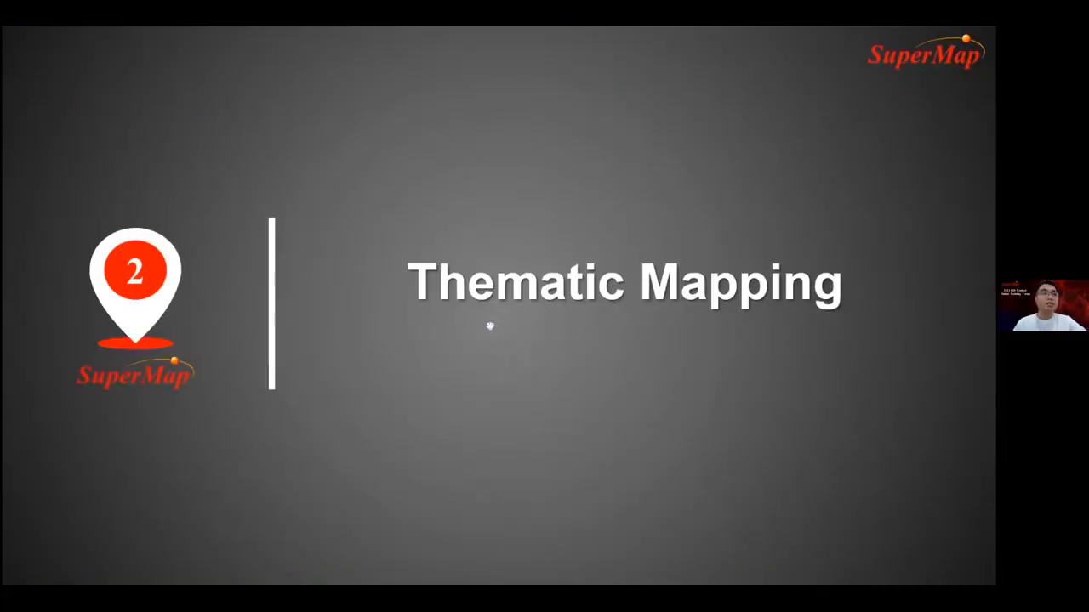
# - Switch back to SuperMap iDesktop, view the TUR_adm1_point attribute table, and create a label map of that layer using the NAME_1 expression
pyautogui.hotkey('alt', 'Tab')
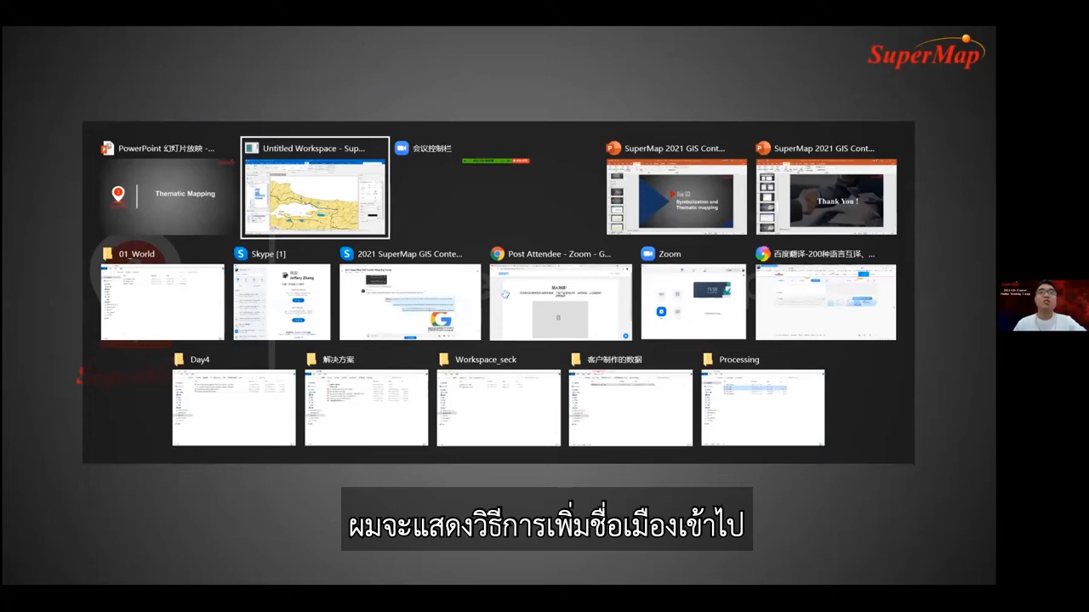
pyautogui.hotkey('alt', 'Tab')
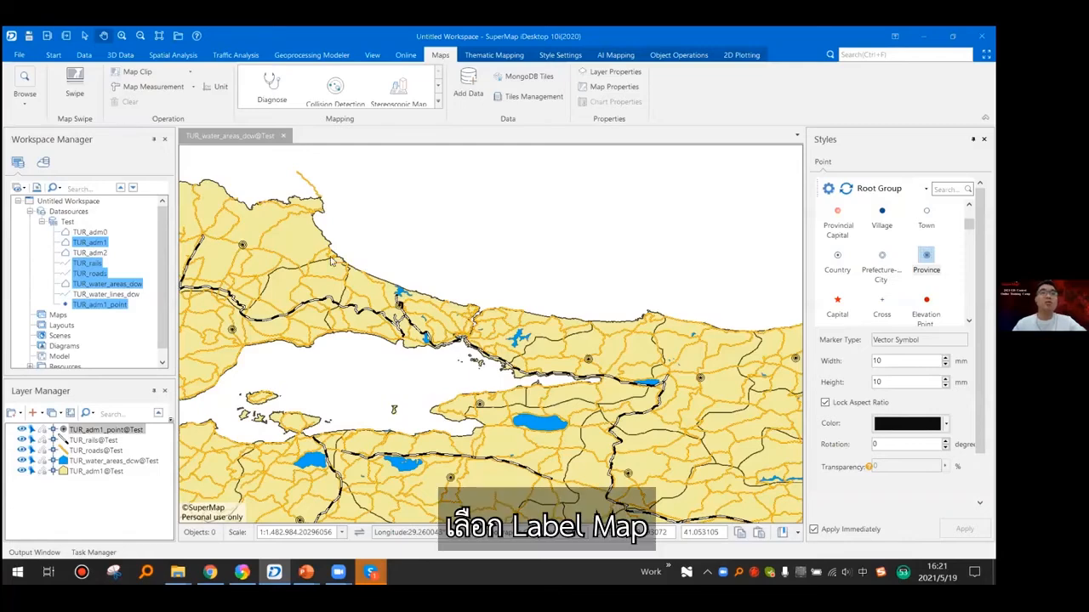
pyautogui.moveTo(331, 262); pyautogui.dragTo(352, 227)
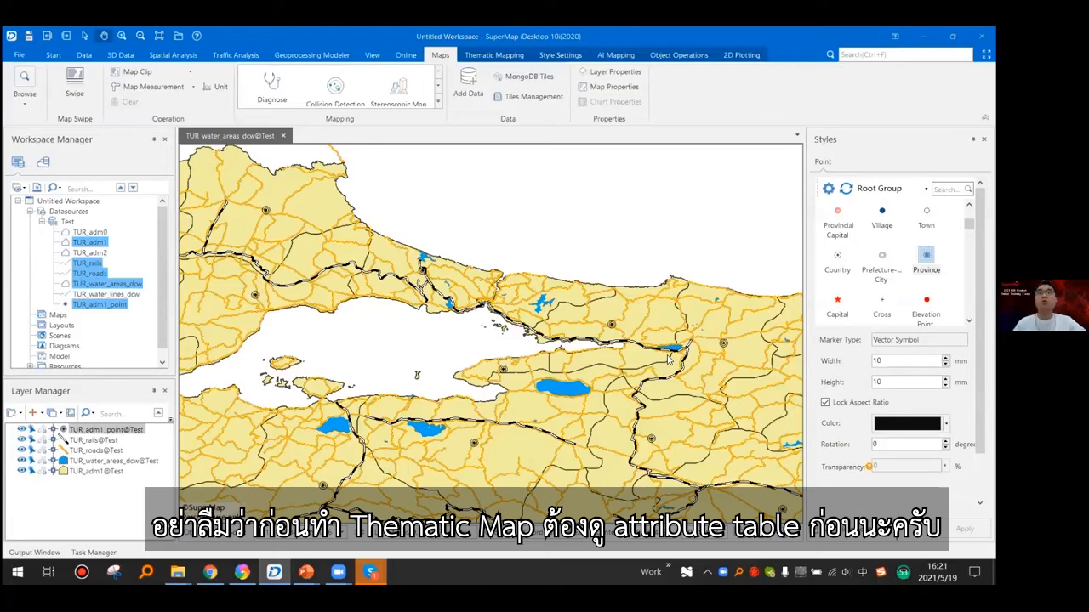
pyautogui.rightClick(103, 285)
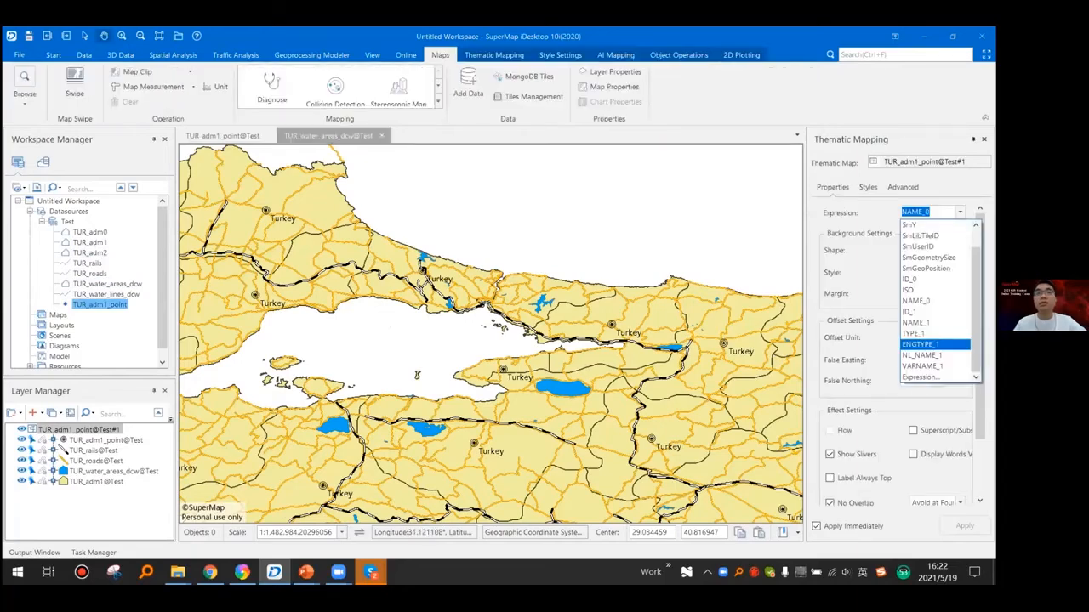
pyautogui.press('Return')
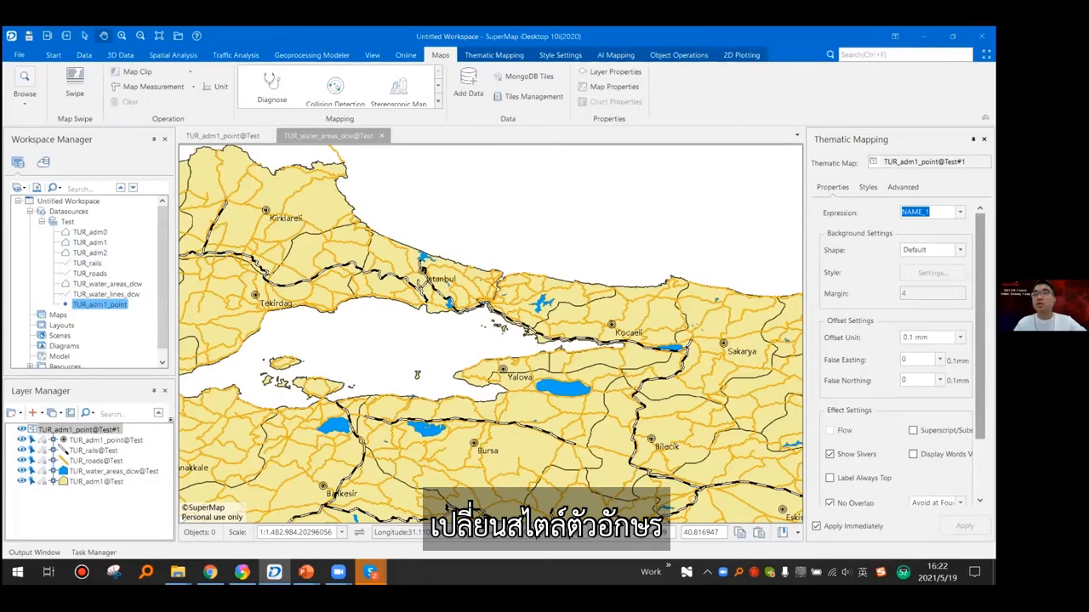
# - Make the city name labels bold and set their font size to 15
pyautogui.click(900, 187)
pyautogui.scroll(-5, 863, 396)
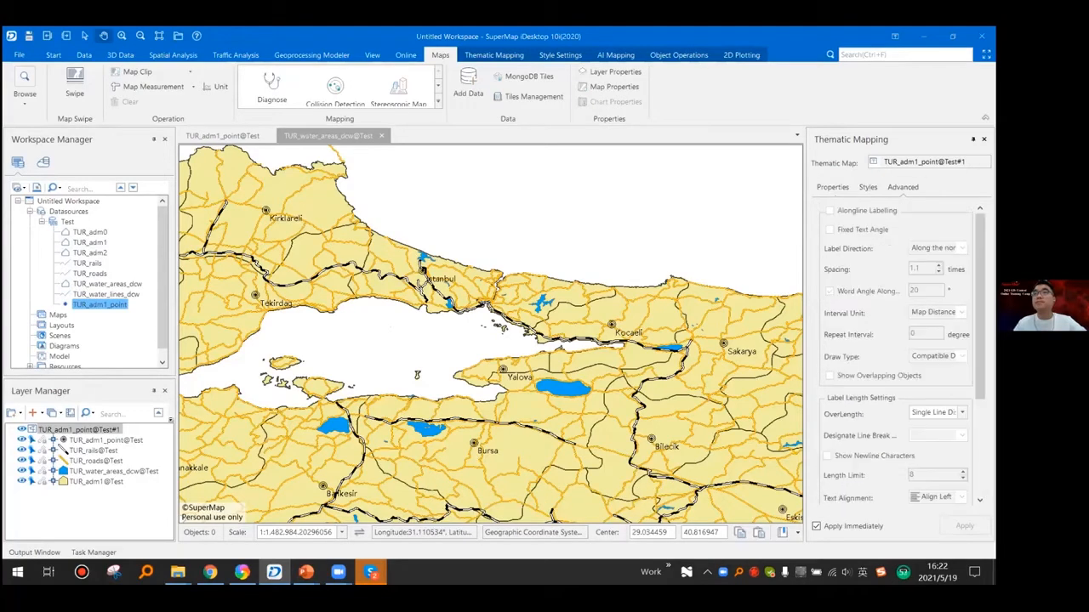
pyautogui.click(868, 187)
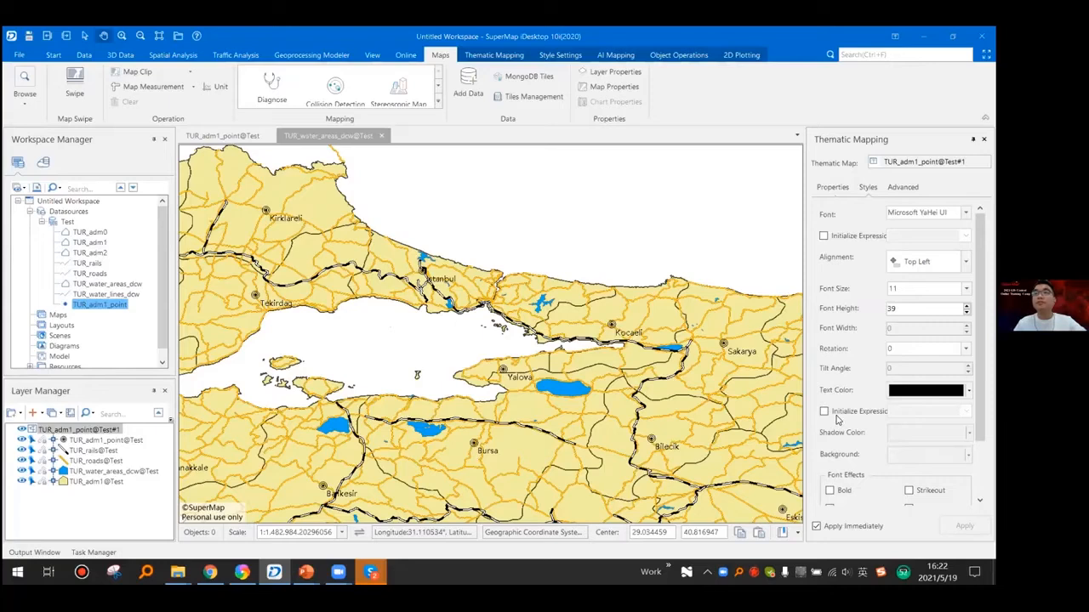
pyautogui.scroll(-2, 836, 419)
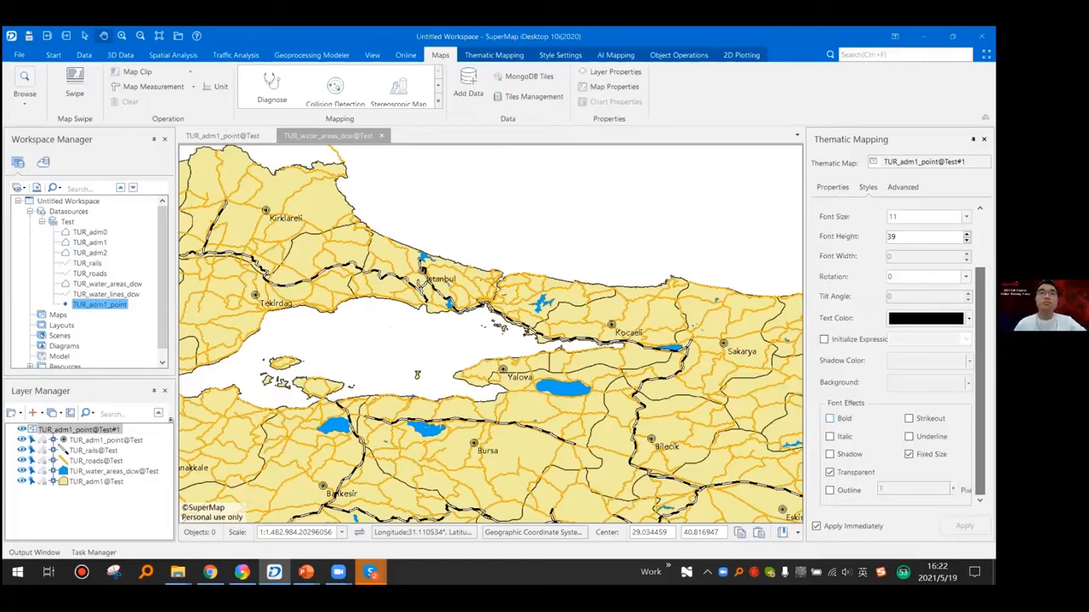
pyautogui.click(830, 418)
pyautogui.scroll(1, 836, 419)
pyautogui.click(966, 249)
pyautogui.click(855, 241)
pyautogui.doubleClick(898, 249)
pyautogui.write('15')
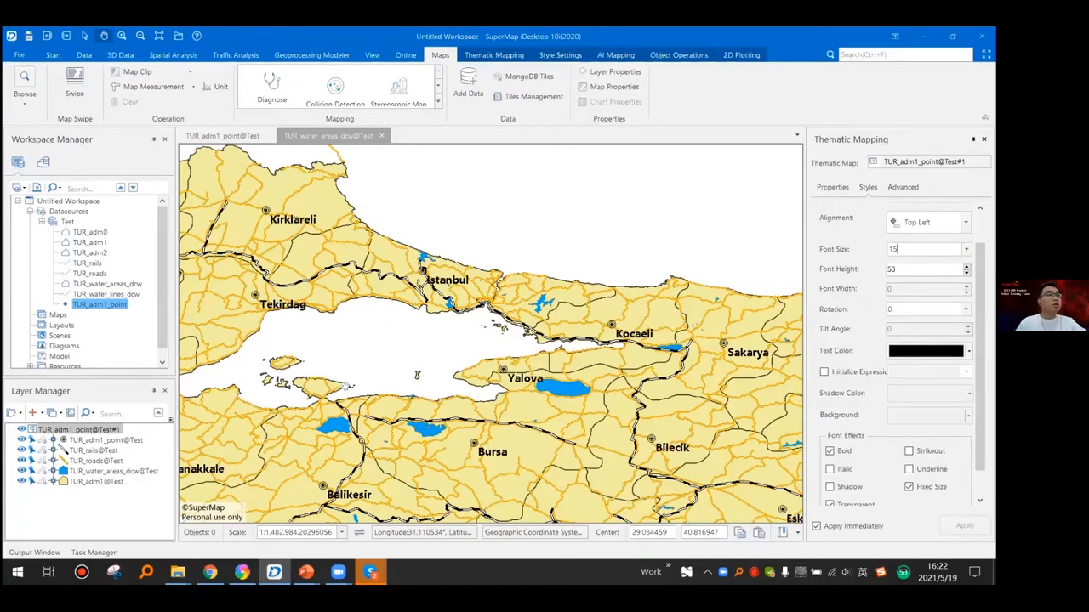
pyautogui.moveTo(369, 345); pyautogui.dragTo(346, 386)
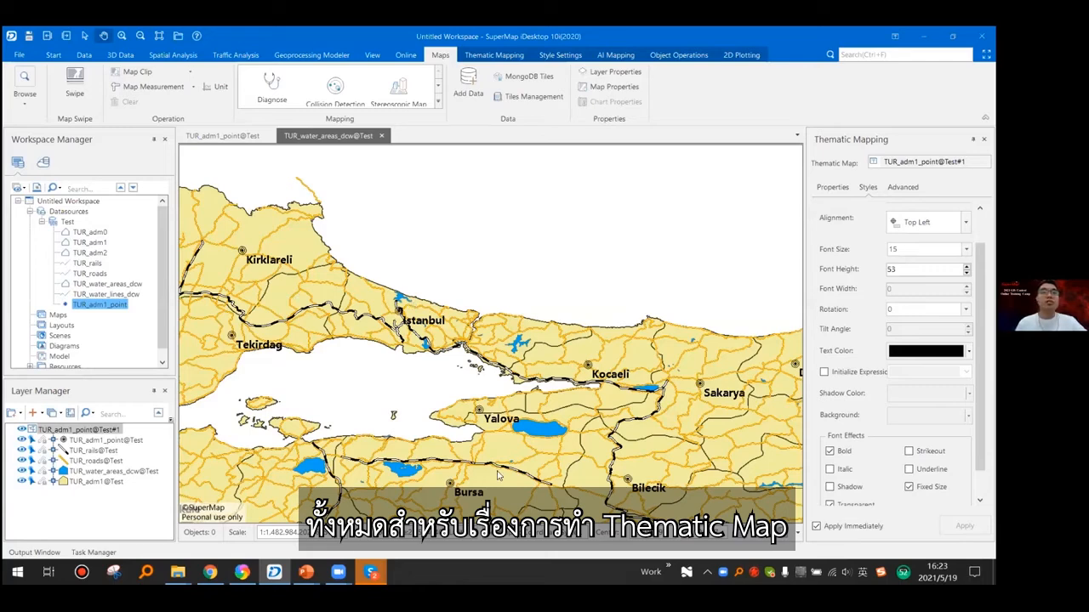
pyautogui.moveTo(549, 433); pyautogui.dragTo(580, 419)
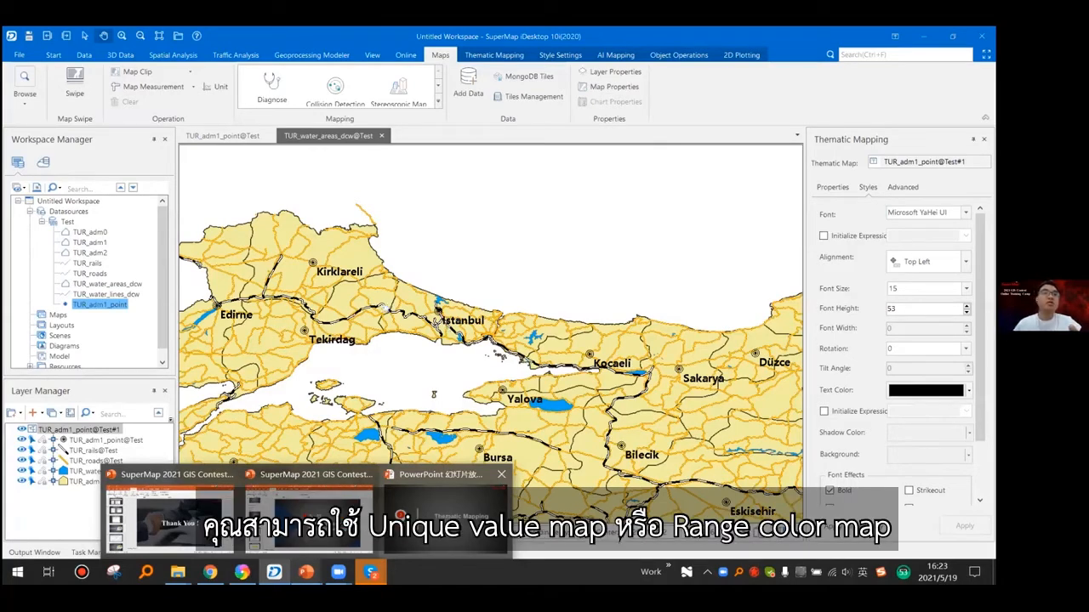
# - Inspect the labelled map and bring up the presentation slide on modifying the layer name
pyautogui.click(446, 517)
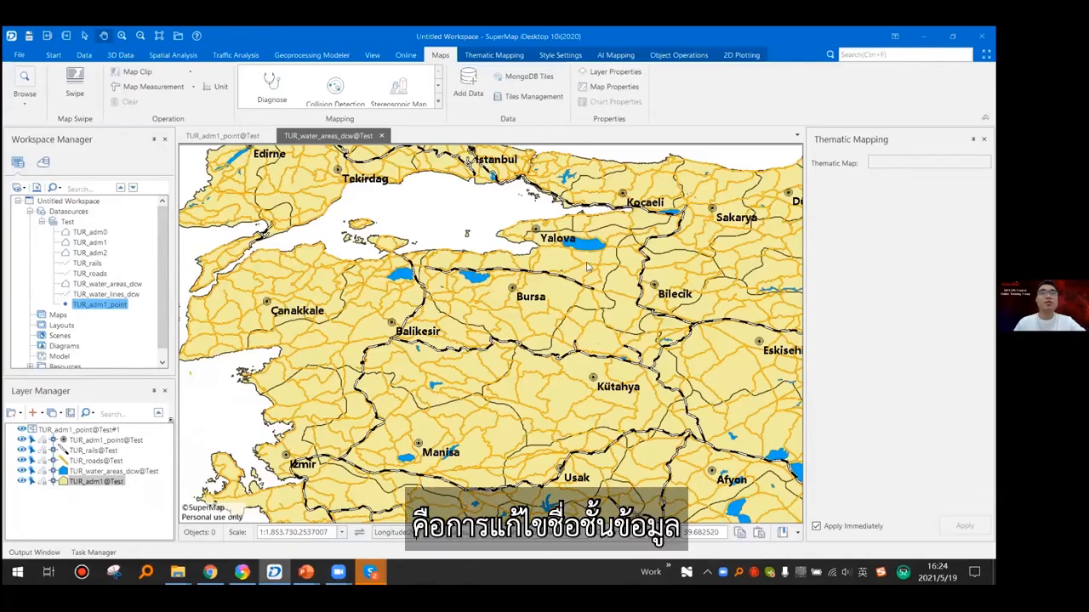
pyautogui.scroll(1, 588, 267)
pyautogui.moveTo(588, 267); pyautogui.dragTo(583, 441)
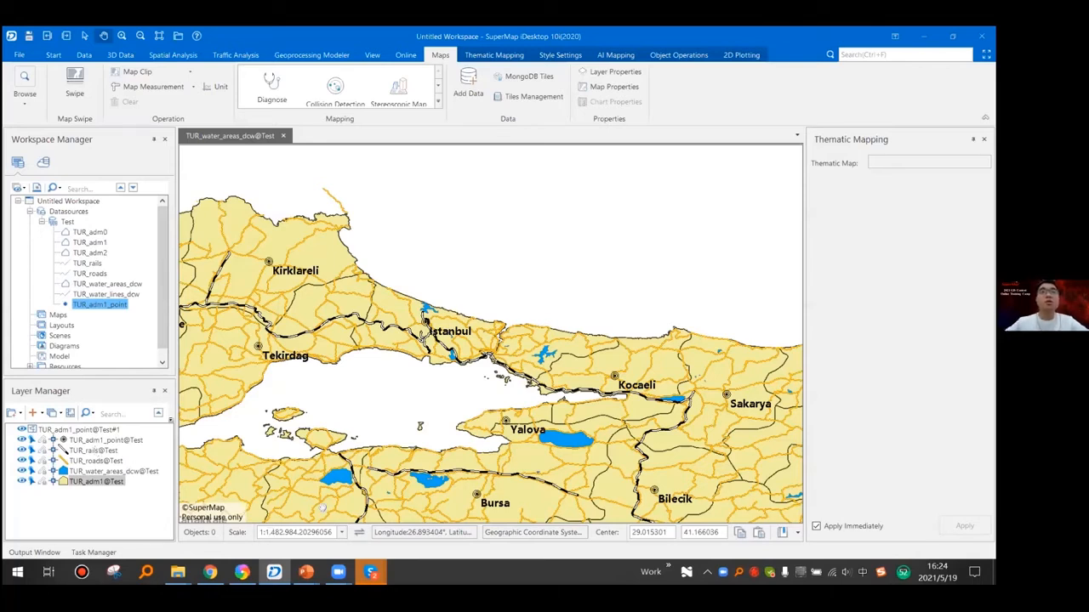
pyautogui.click(119, 482)
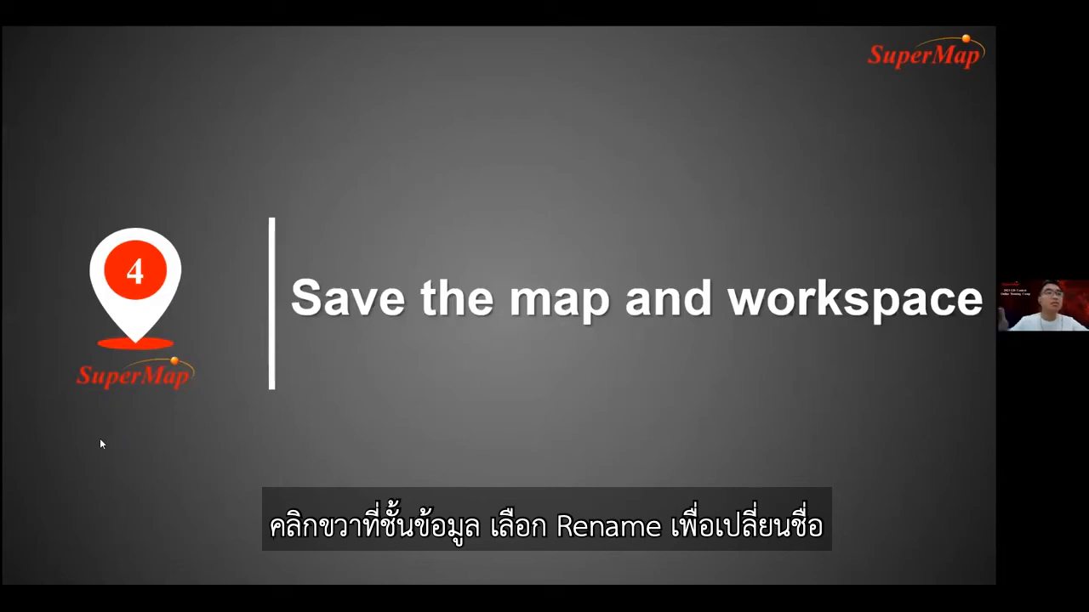
pyautogui.click(167, 486)
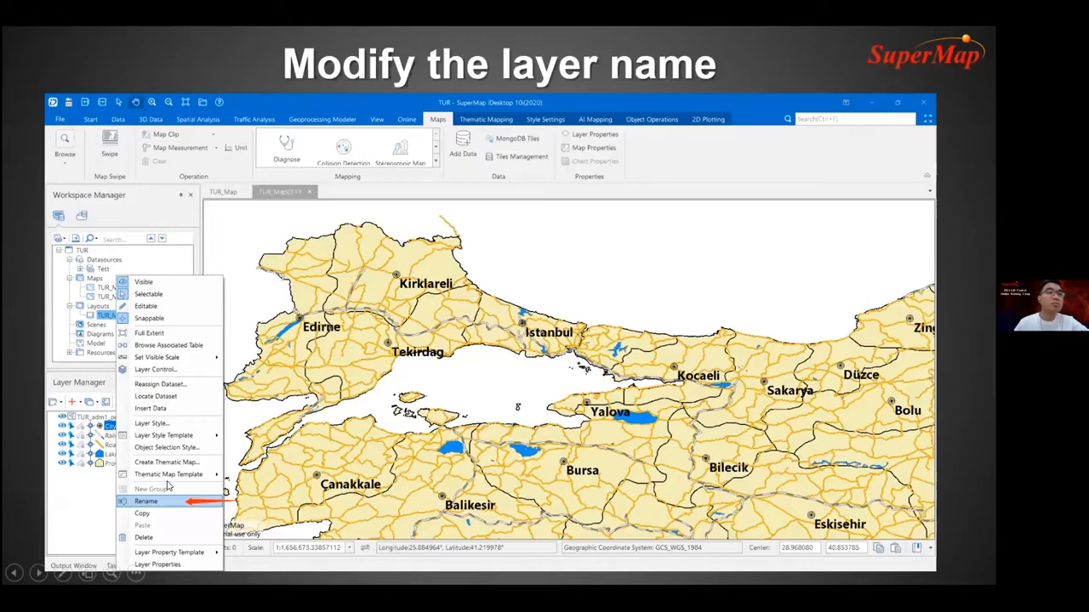
# - Switch to SuperMap iDesktop and rename the point, rail, road and water area layers as City, Railways, Roads and Water
pyautogui.hotkey('alt', 'Tab')
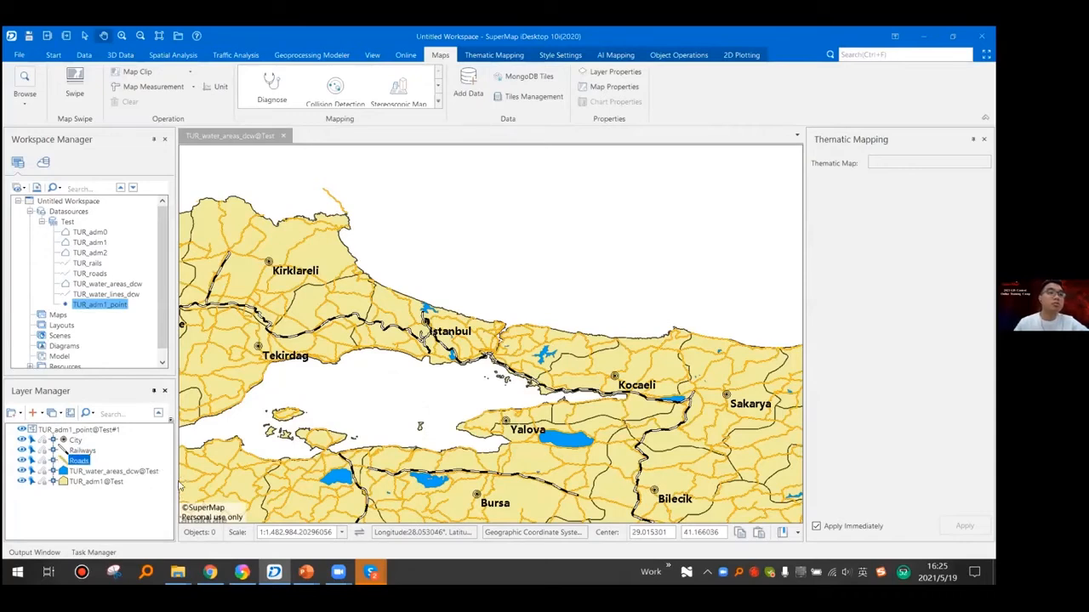
pyautogui.click(124, 471)
pyautogui.press('F2')
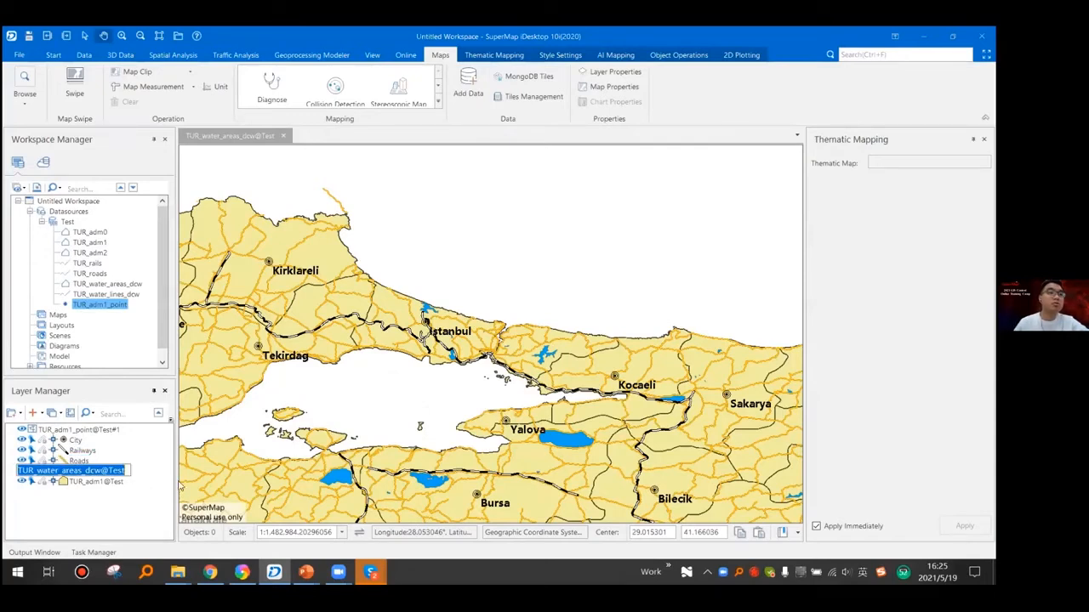
# - Rename the TUR_adm1 layer as Boundary and the label thematic layer as City Name
pyautogui.rightClick(99, 481)
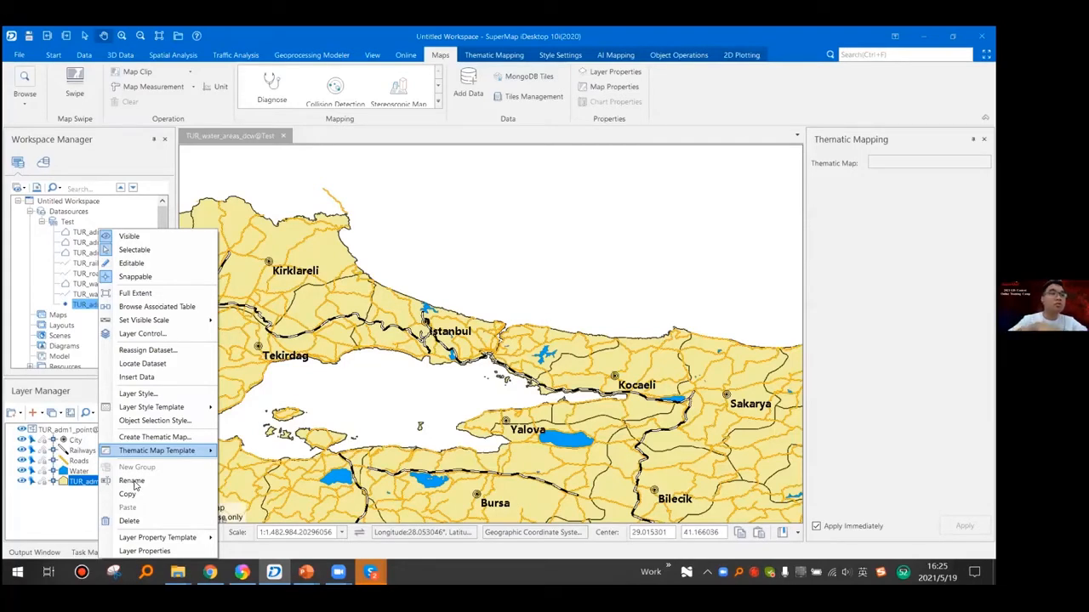
pyautogui.click(132, 482)
pyautogui.write('Boundary')
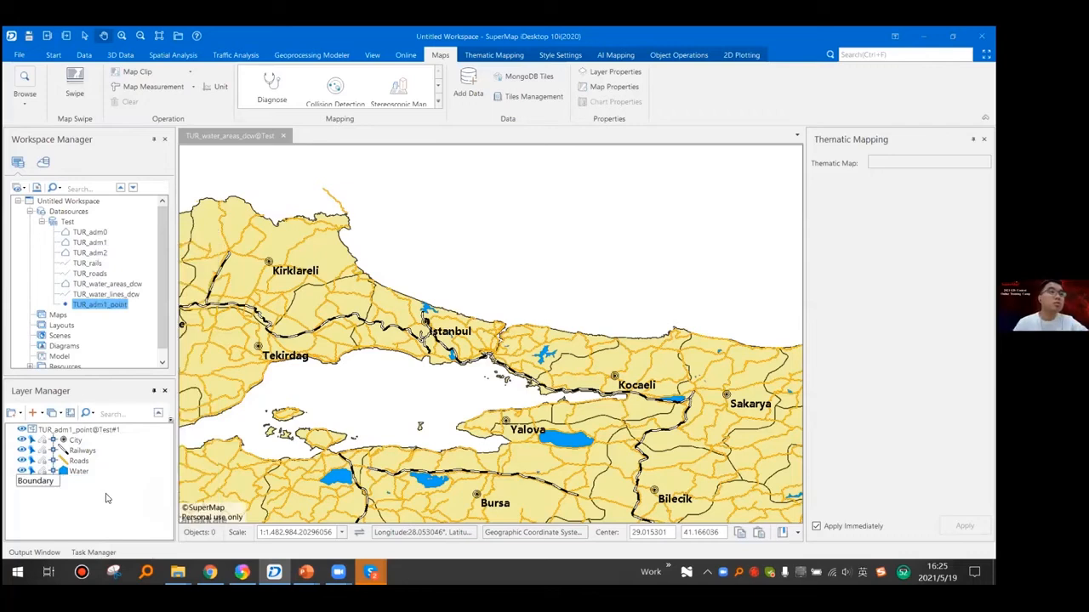
pyautogui.press('Return')
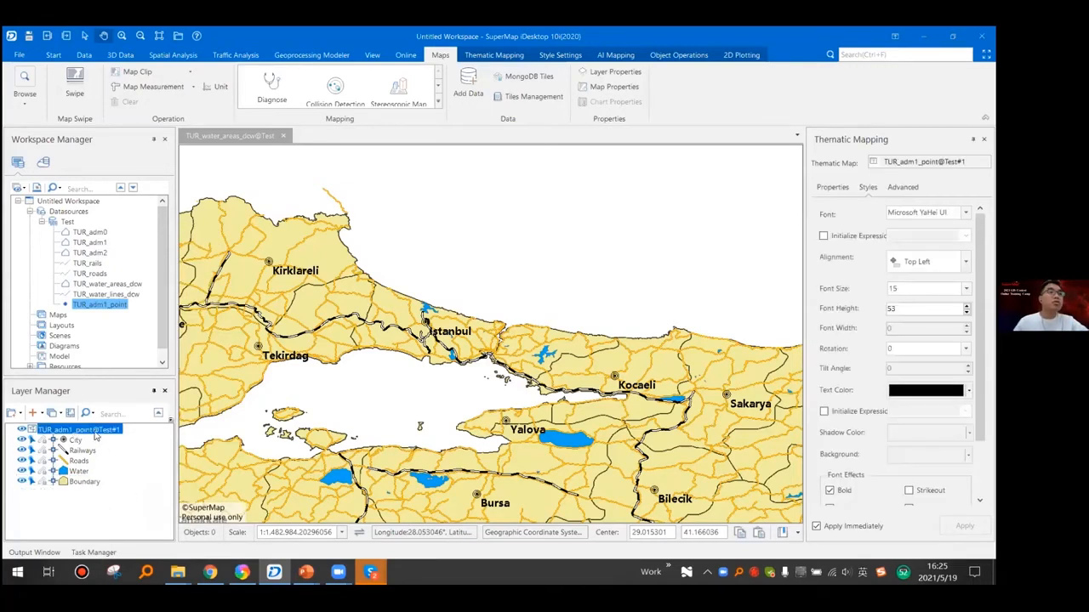
pyautogui.rightClick(134, 468)
pyautogui.click(133, 464)
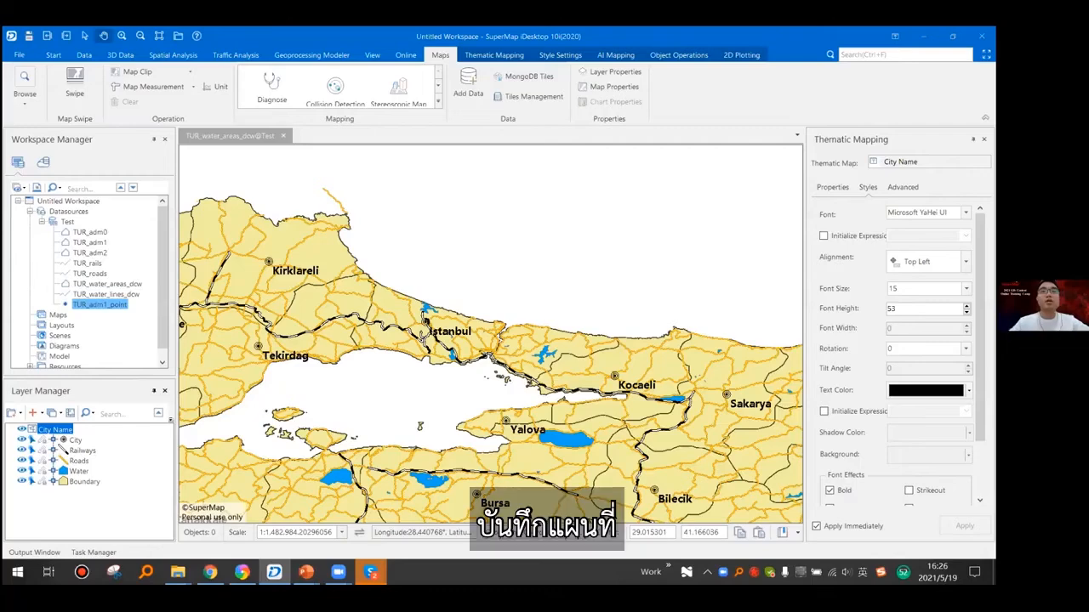
# - Save the map as Turkey and close it, and choose the Processing folder in TurkeyMap - 0519 as the file workspace's save location
pyautogui.click(283, 137)
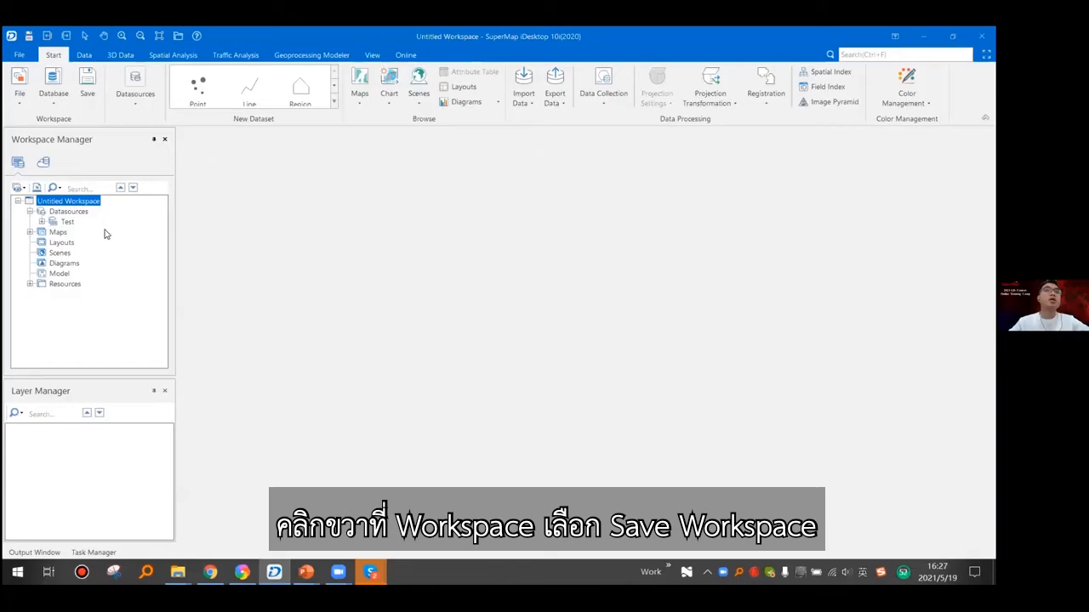
pyautogui.rightClick(77, 201)
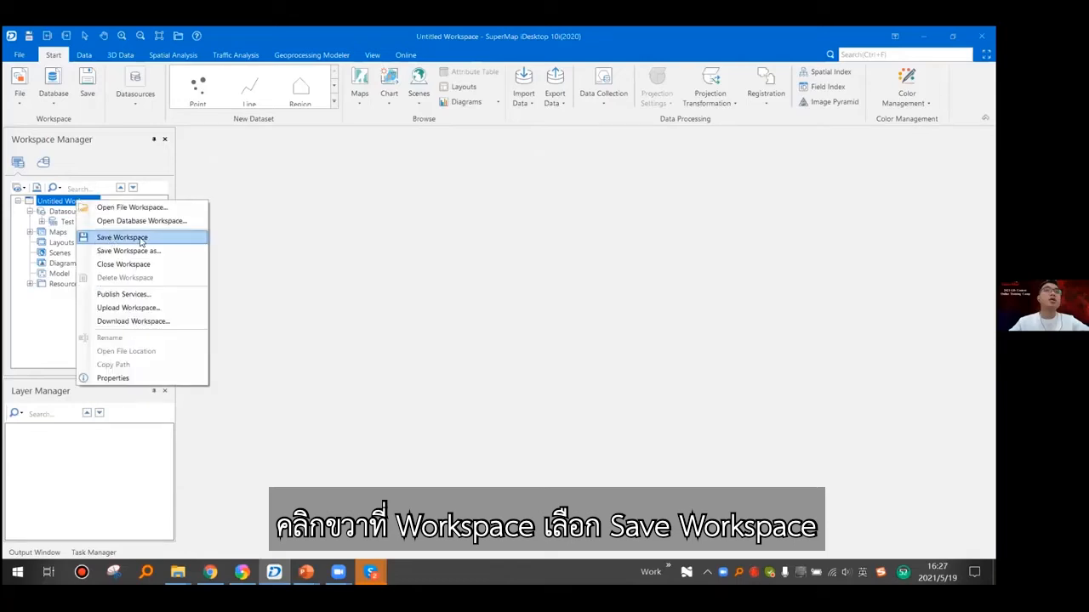
pyautogui.click(140, 241)
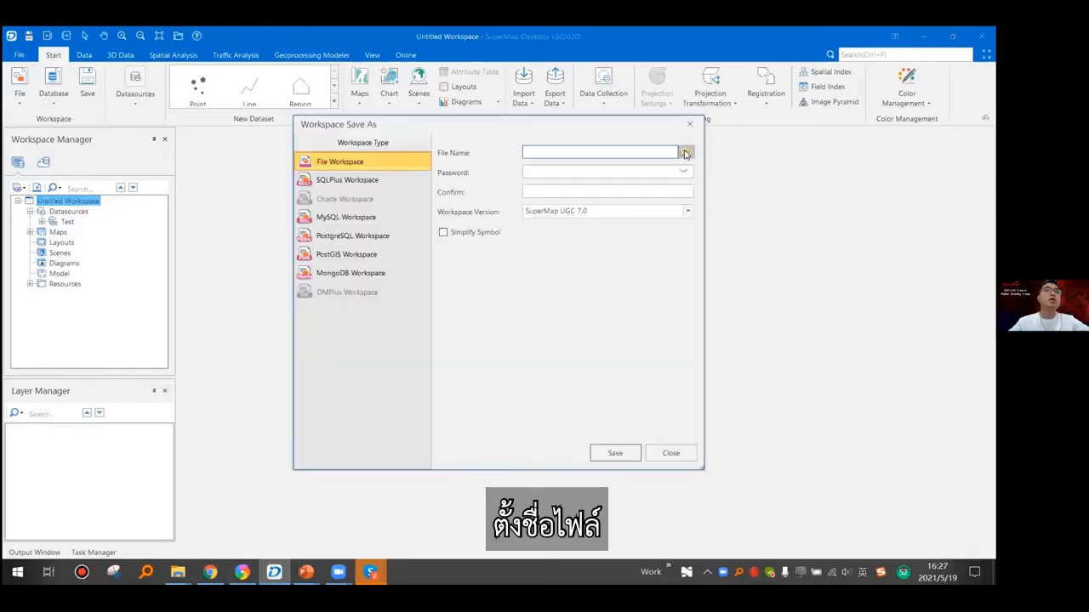
pyautogui.click(685, 155)
pyautogui.moveTo(641, 84); pyautogui.dragTo(641, 83)
pyautogui.click(392, 170)
pyautogui.doubleClick(391, 166)
pyautogui.doubleClick(398, 176)
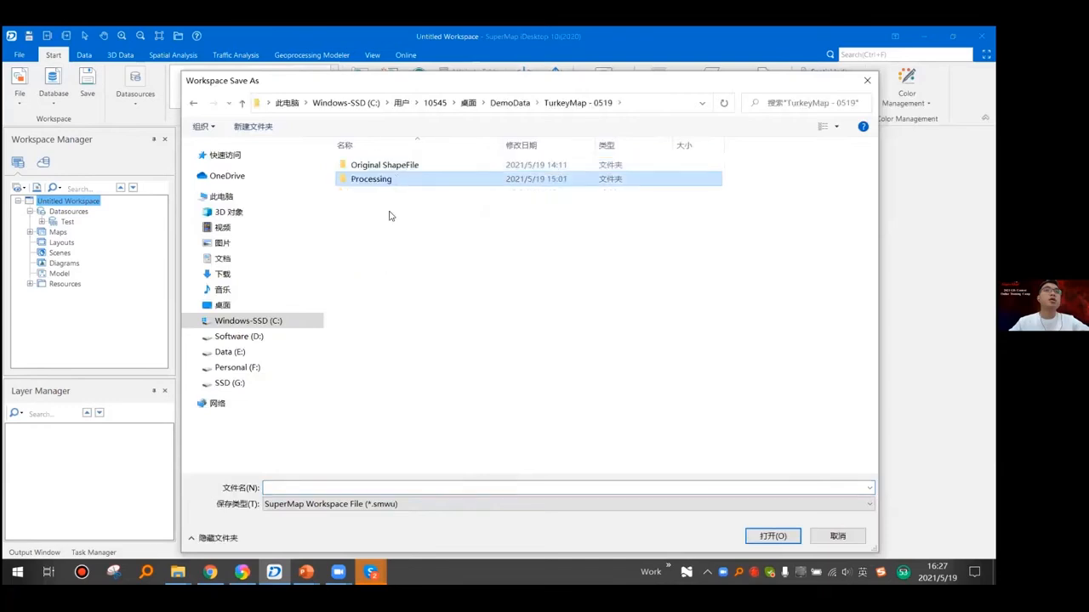
pyautogui.press('Return')
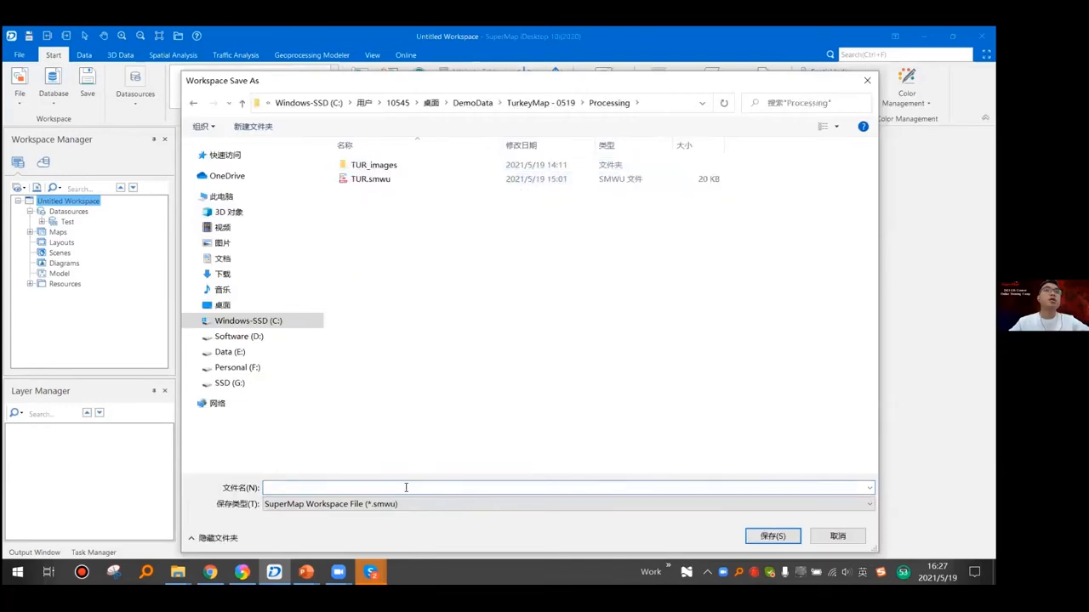
# - Name the workspace file Turkey0519 and save the workspace
pyautogui.write('T')
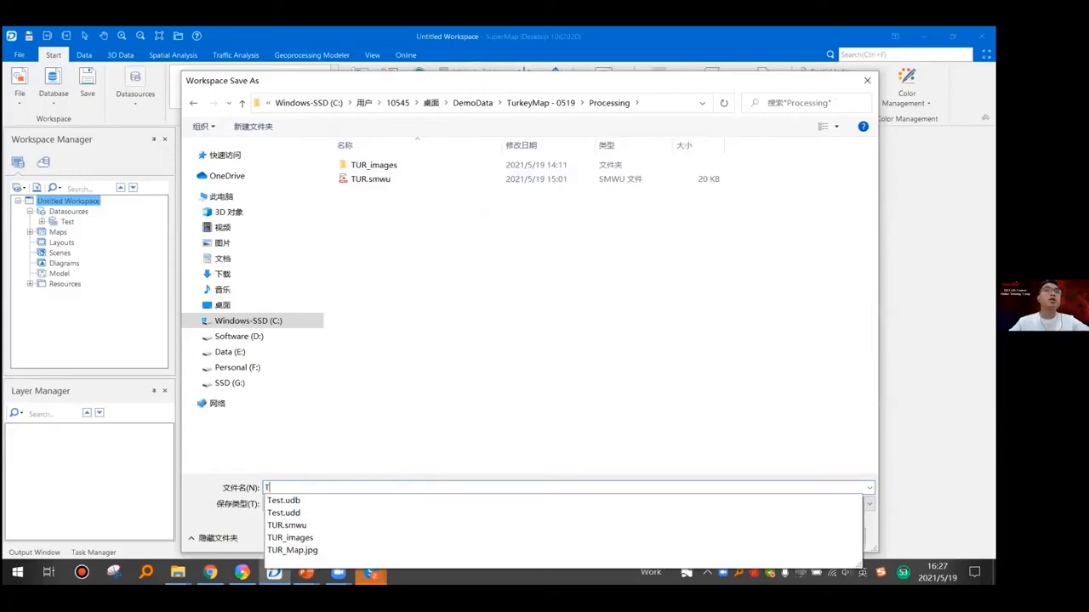
pyautogui.write('urkey0519')
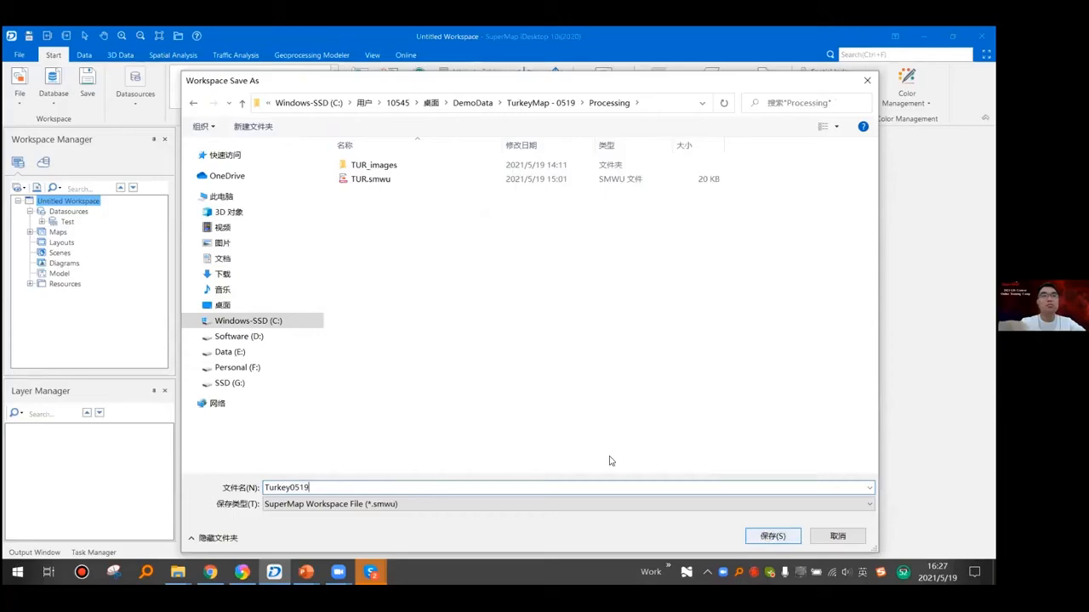
pyautogui.press('Return')
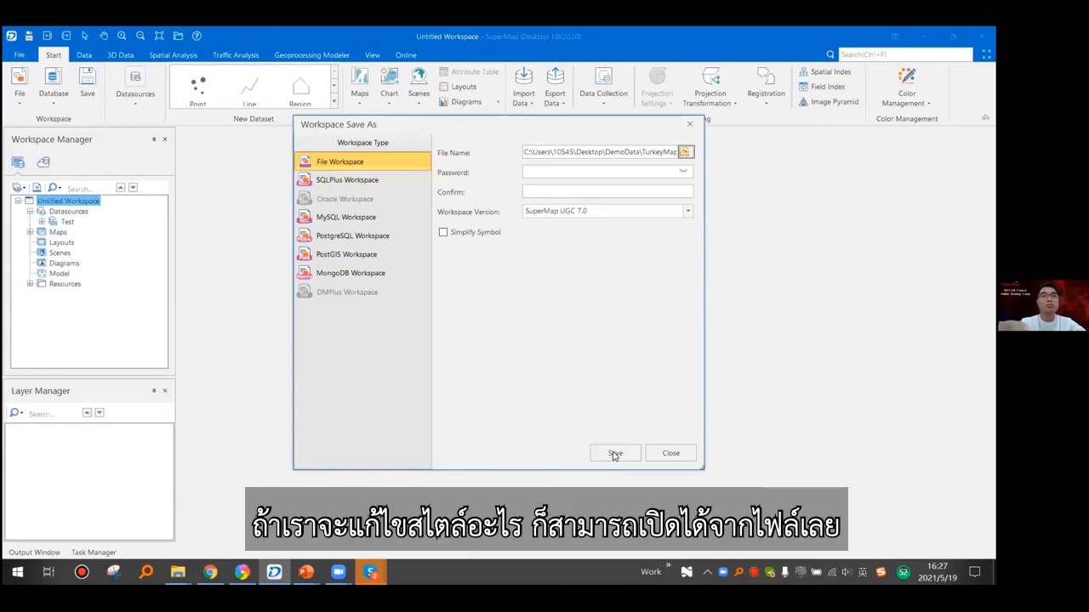
pyautogui.click(615, 454)
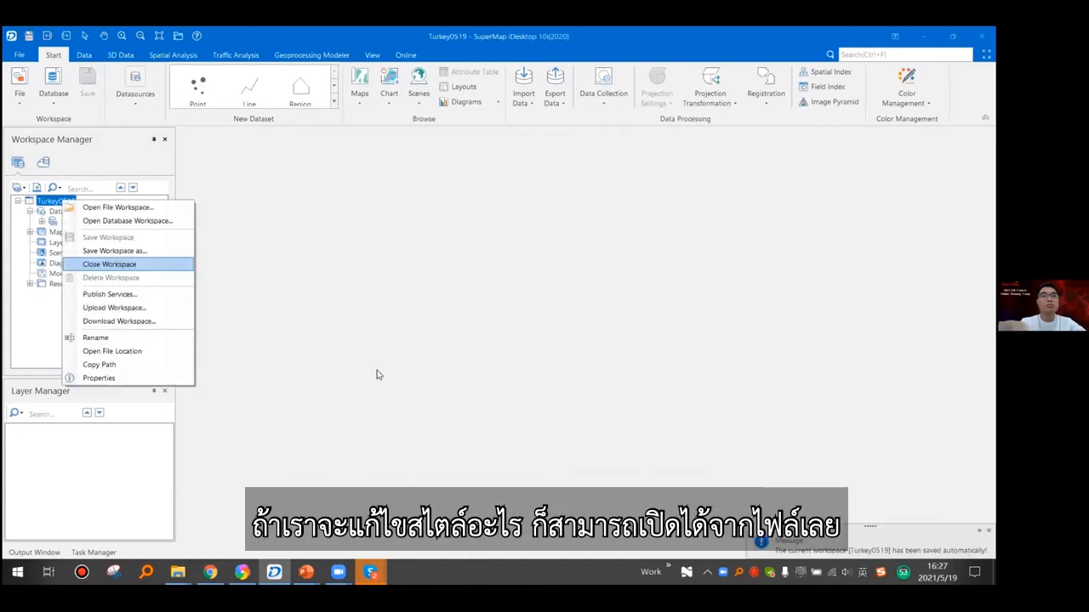
# - Close the workspace, reopen Turkey0519.smwu from the Processing folder, and open its Turkey map
pyautogui.click(158, 269)
pyautogui.click(85, 202)
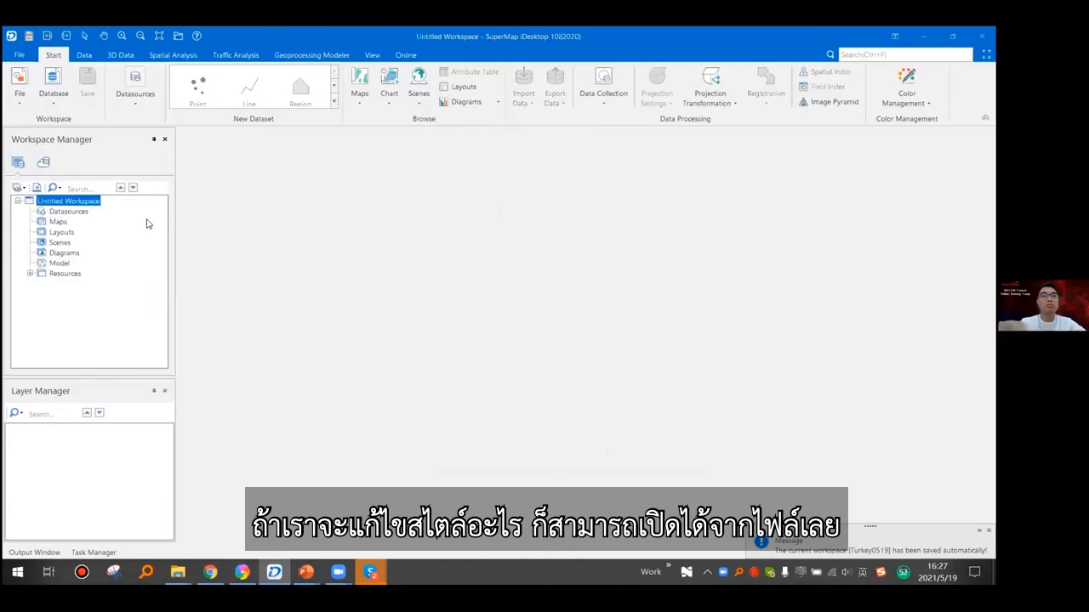
pyautogui.hotkey('ctrl', 'o')
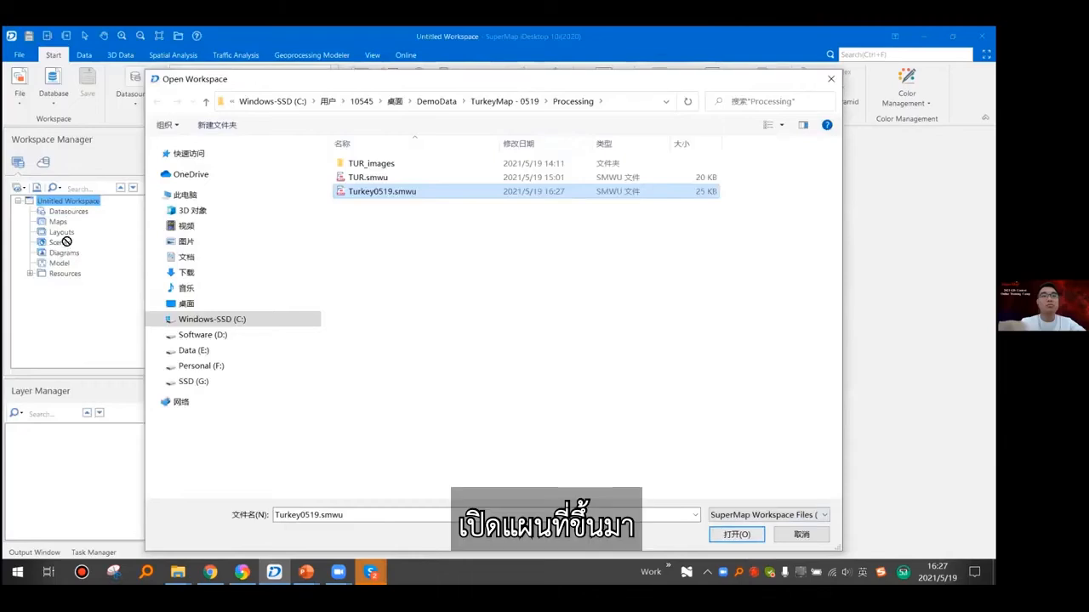
pyautogui.press('Return')
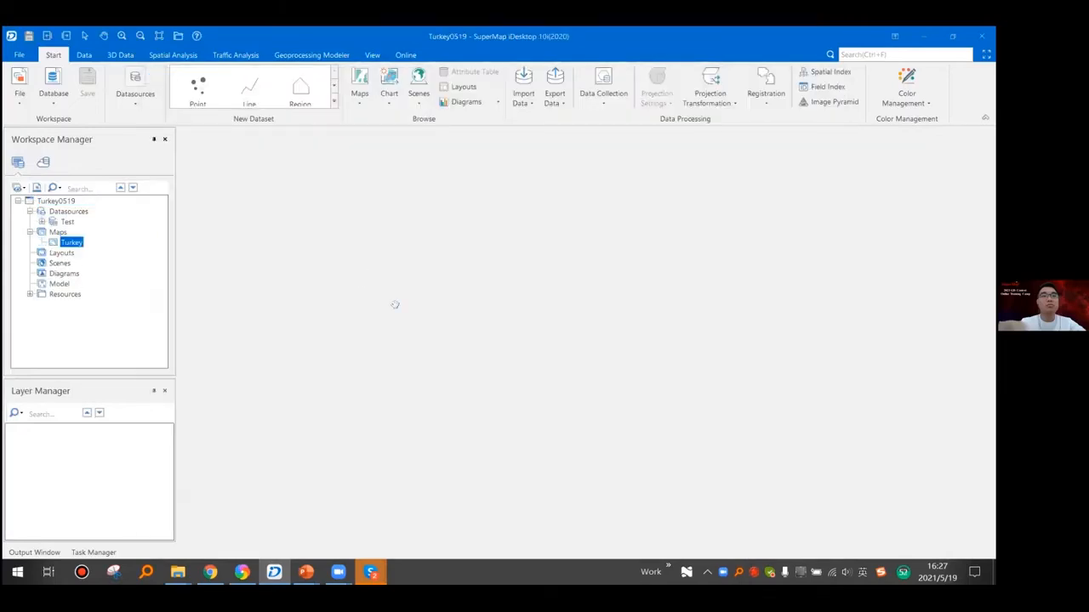
pyautogui.doubleClick(77, 244)
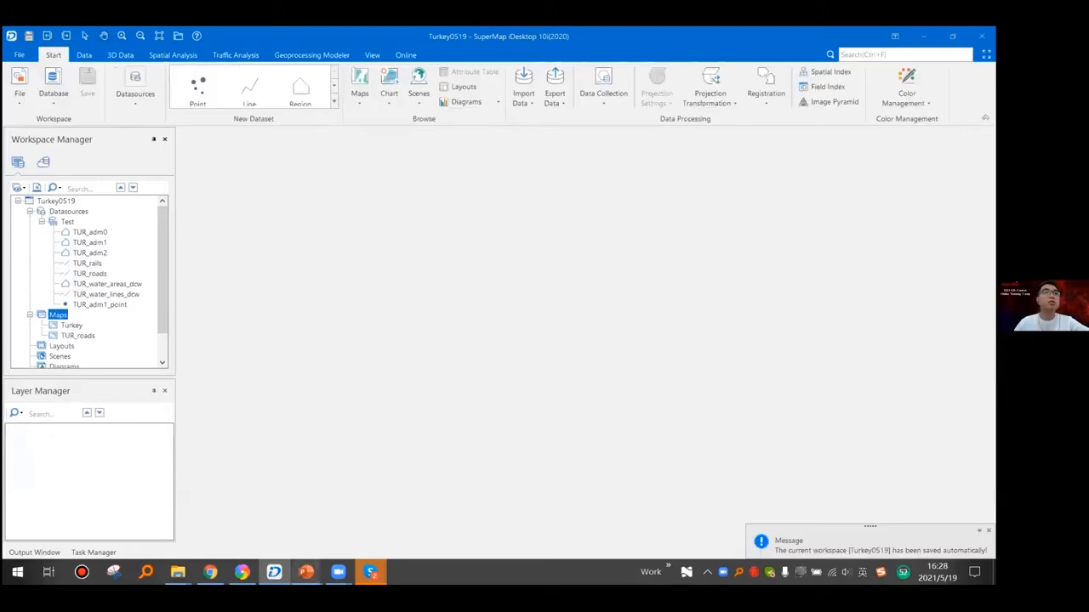
# - Switch to the PowerPoint slideshow and show the Day3 homework requirements
pyautogui.hotkey('alt', 'Tab')
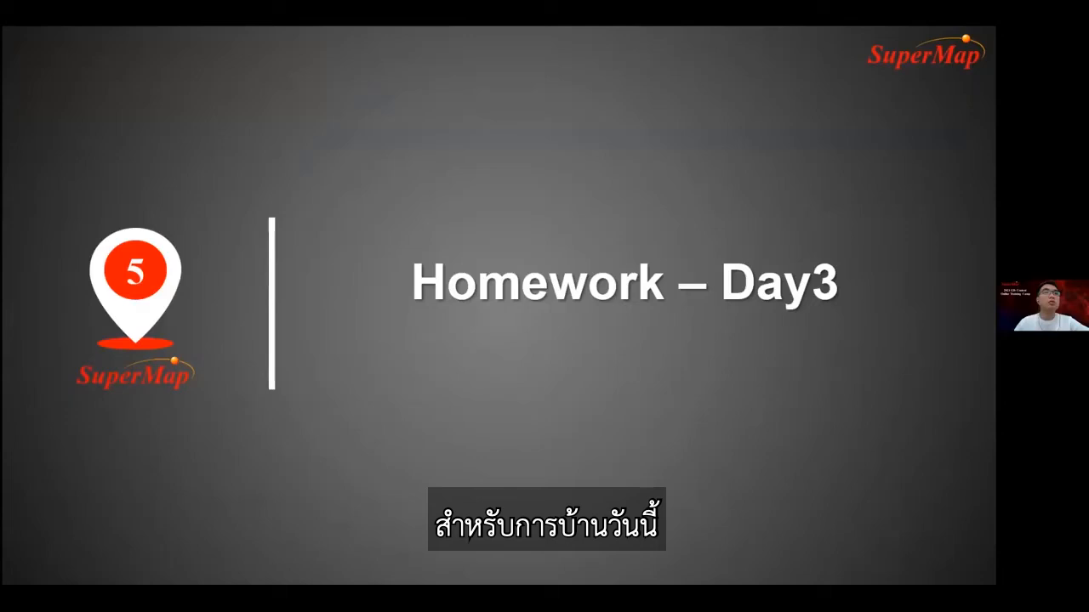
pyautogui.press('Right')
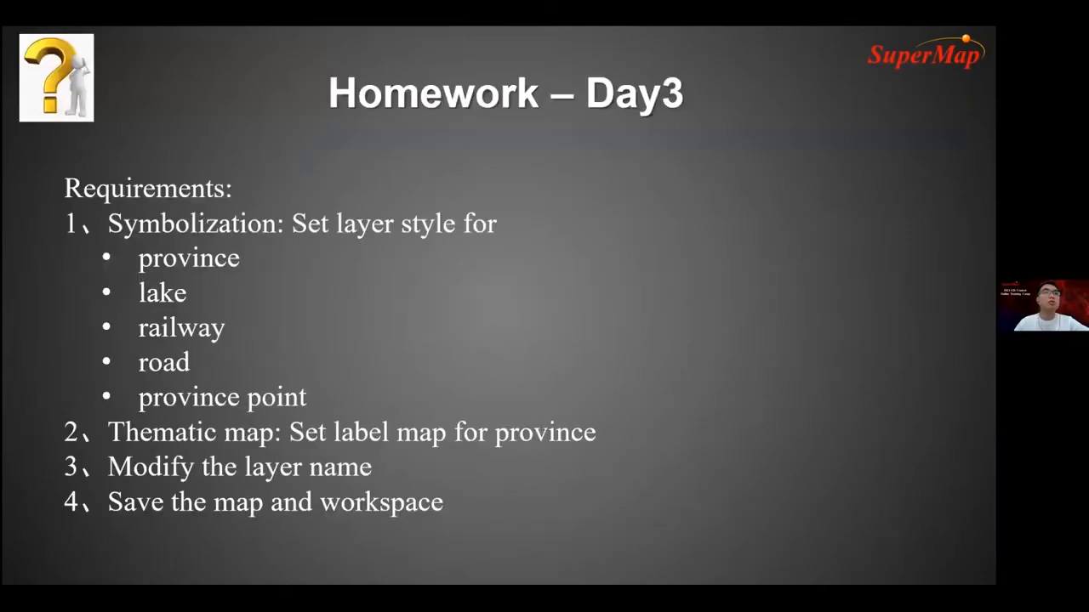
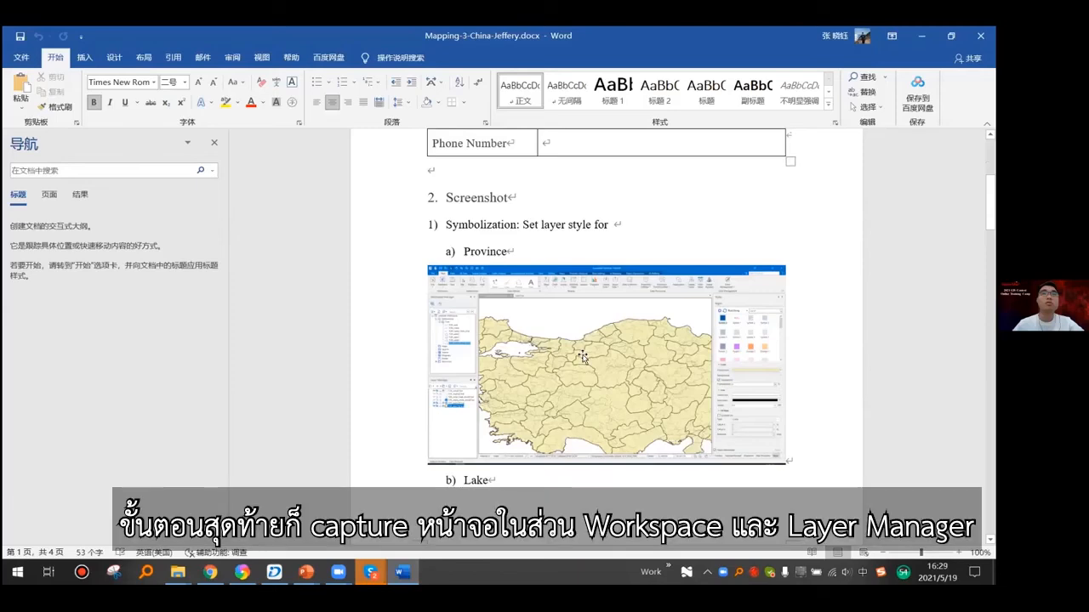
# - Review the sample homework document's screenshots, including the Modify the layer name and Save the map and workspace sections
pyautogui.scroll(-15, 584, 353)
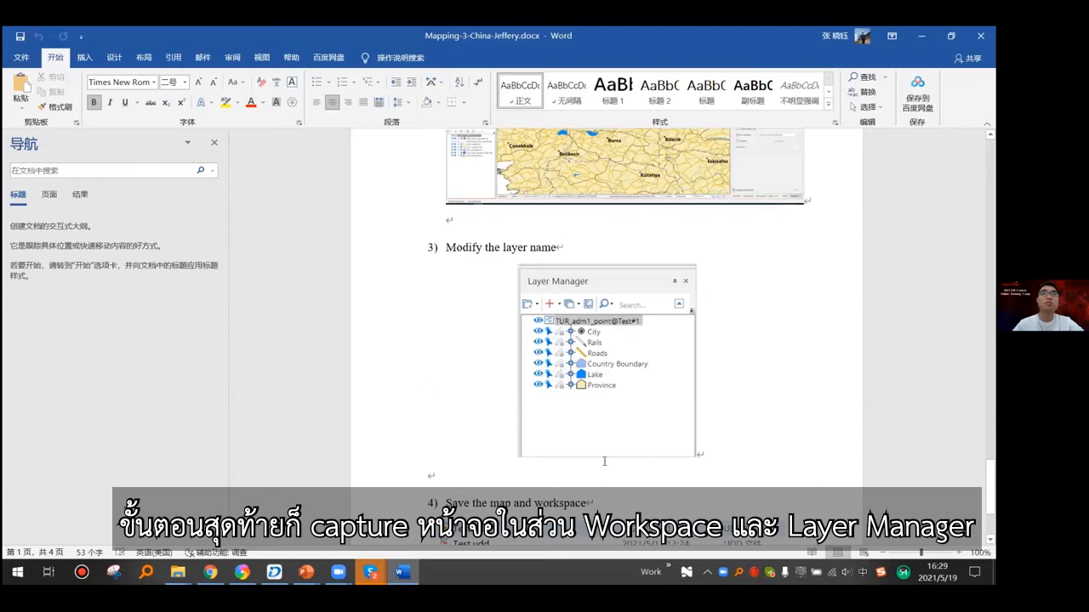
pyautogui.scroll(-1, 454, 432)
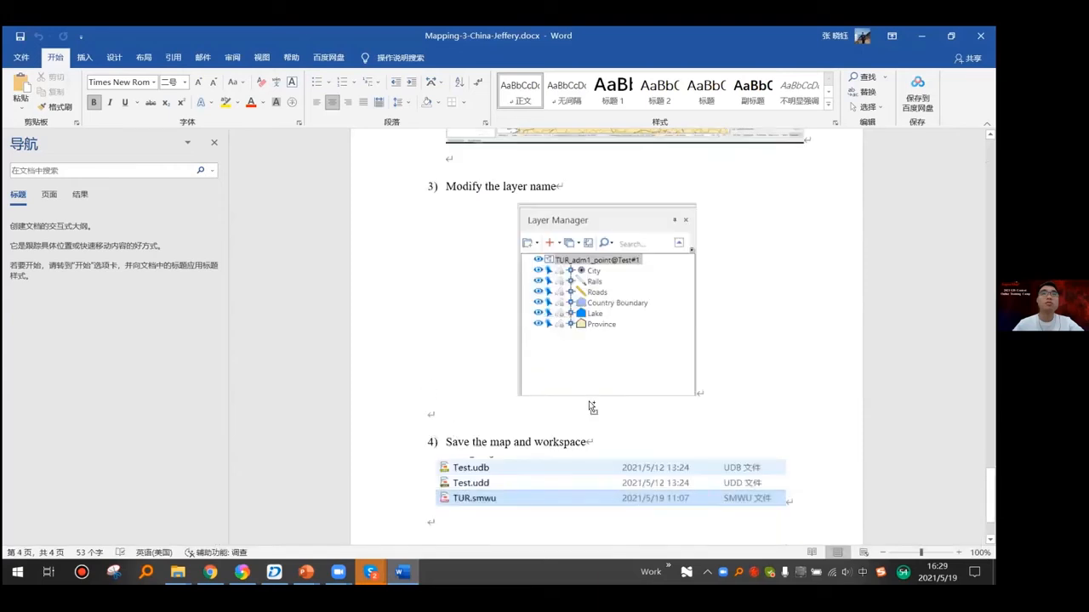
pyautogui.scroll(-1, 592, 408)
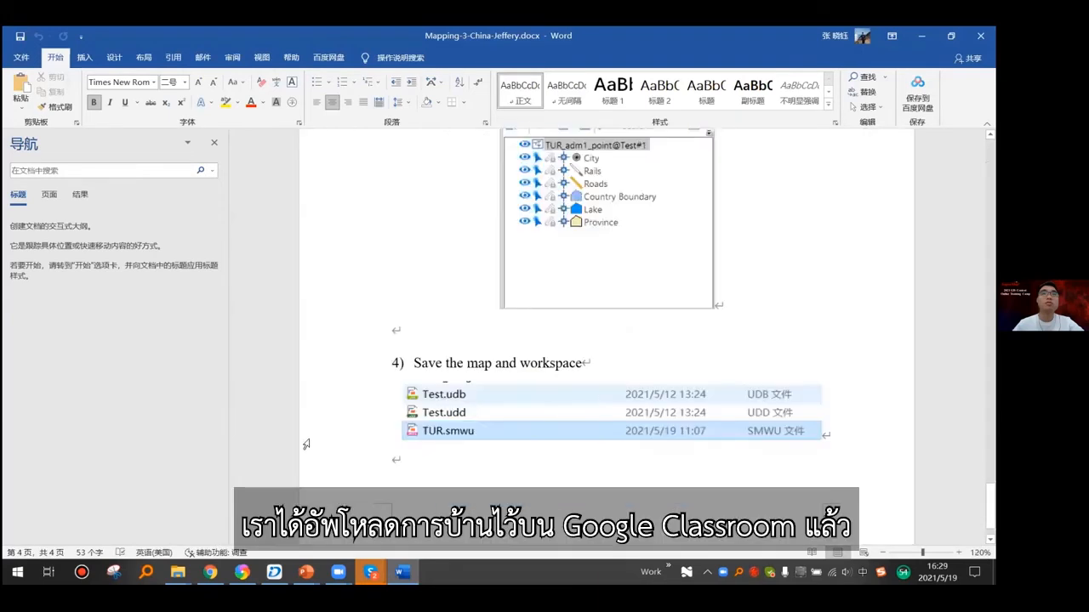
pyautogui.scroll(-2, 307, 444)
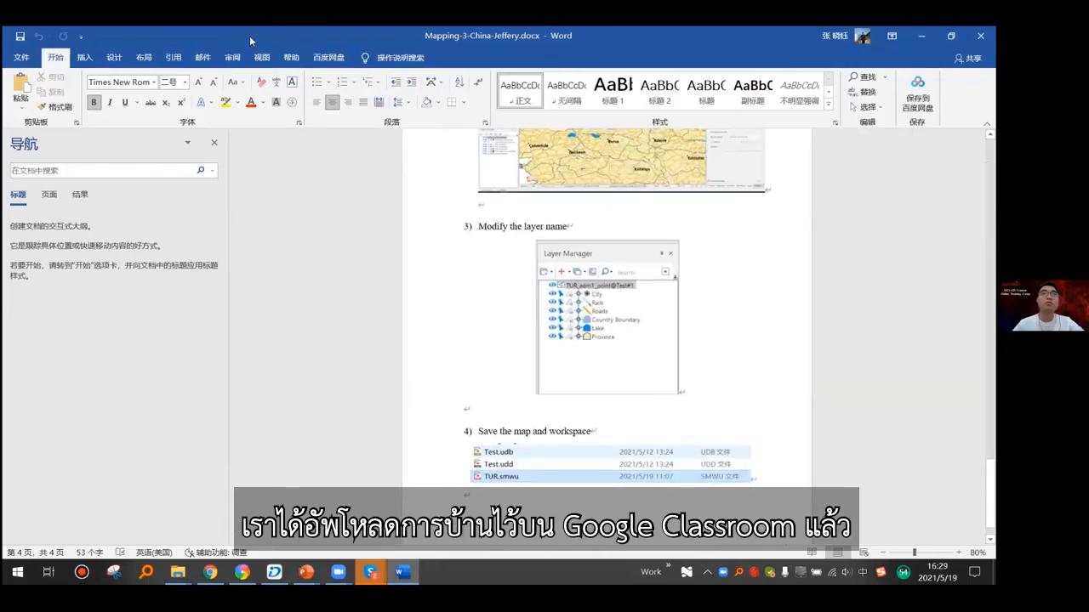
pyautogui.scroll(3, 253, 180)
# - Switch to Chrome, open the Day 3 - Mapping Group assignment, and view the Google Drive folder linked in it
pyautogui.hotkey('alt', 'Tab')
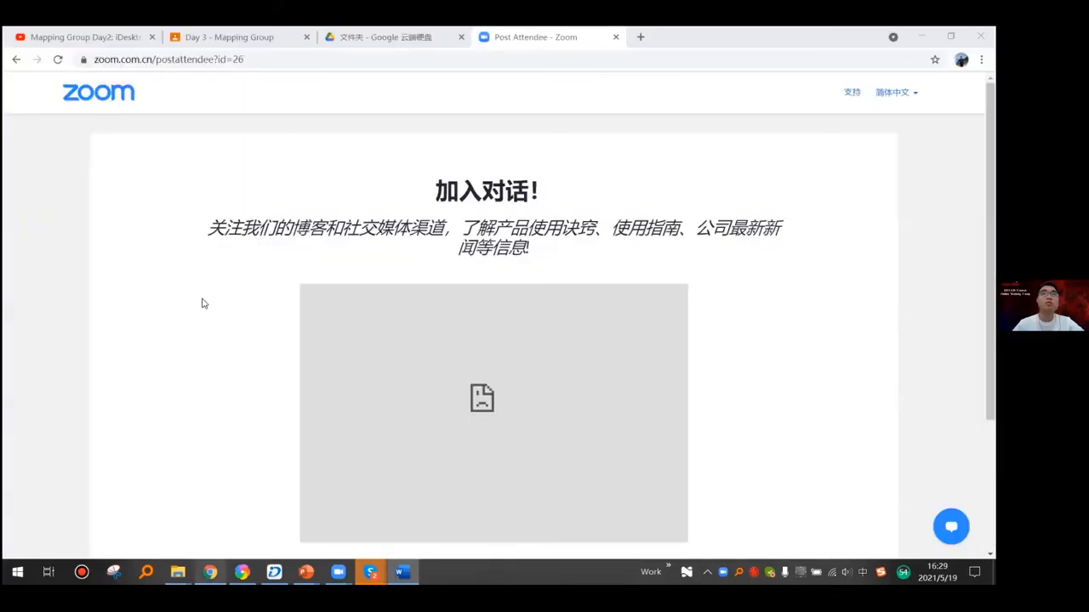
pyautogui.click(229, 37)
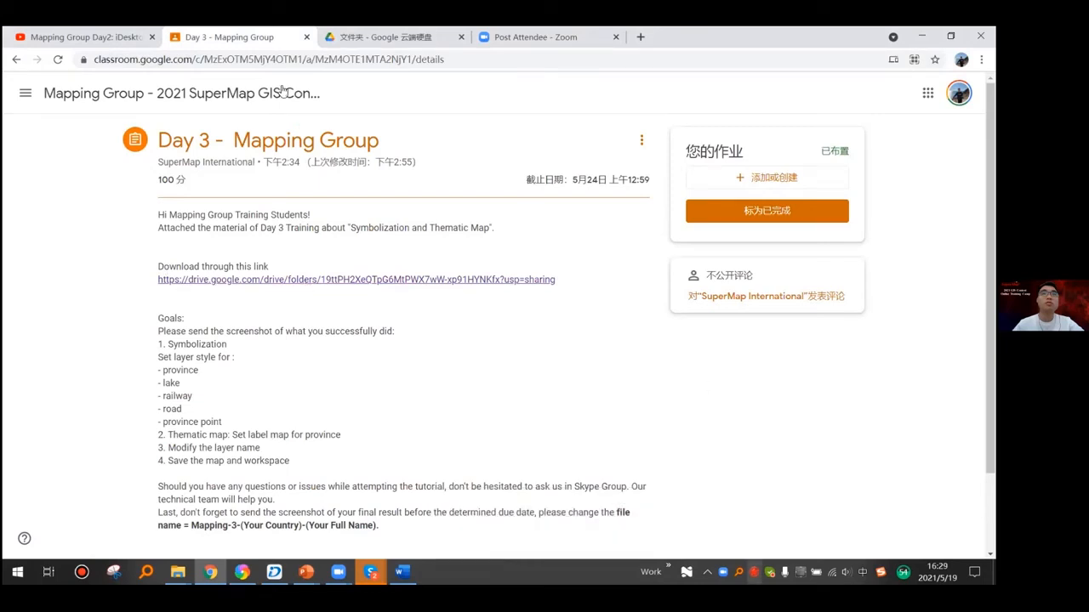
pyautogui.click(391, 279)
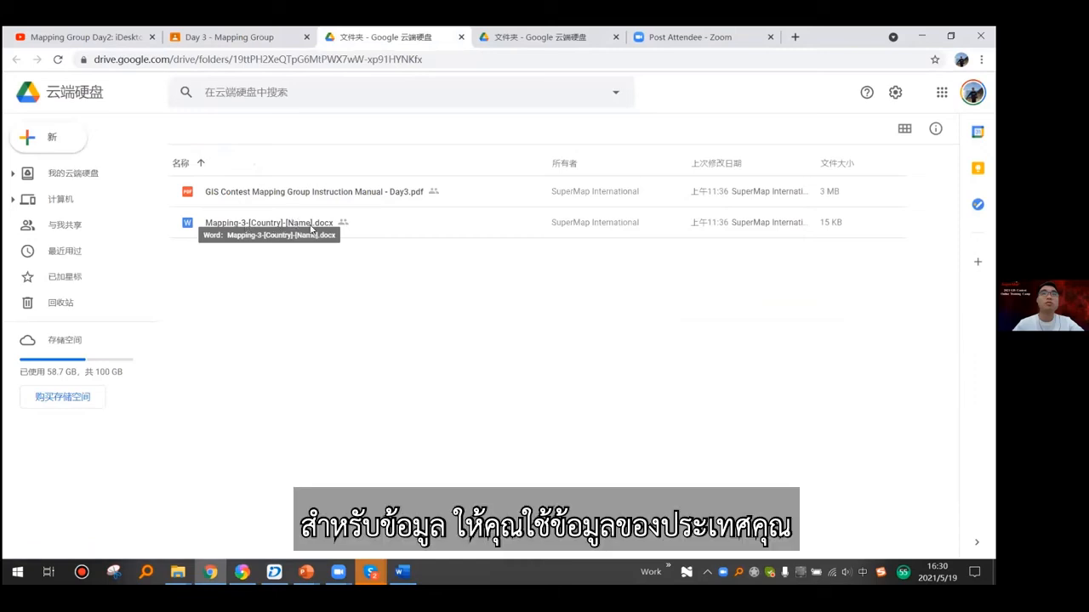
pyautogui.hotkey('ctrl', 'shift', 'Tab')
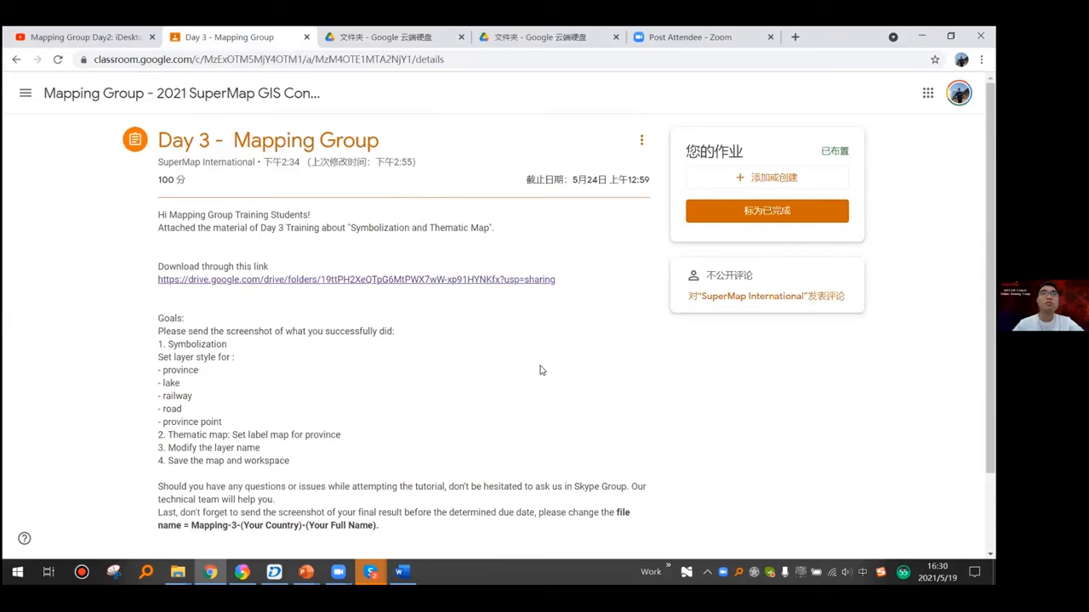
# - Switch to the PowerPoint slideshow and advance to the Skype Group and Homework Submission QR code slide
pyautogui.hotkey('alt', 'Tab')
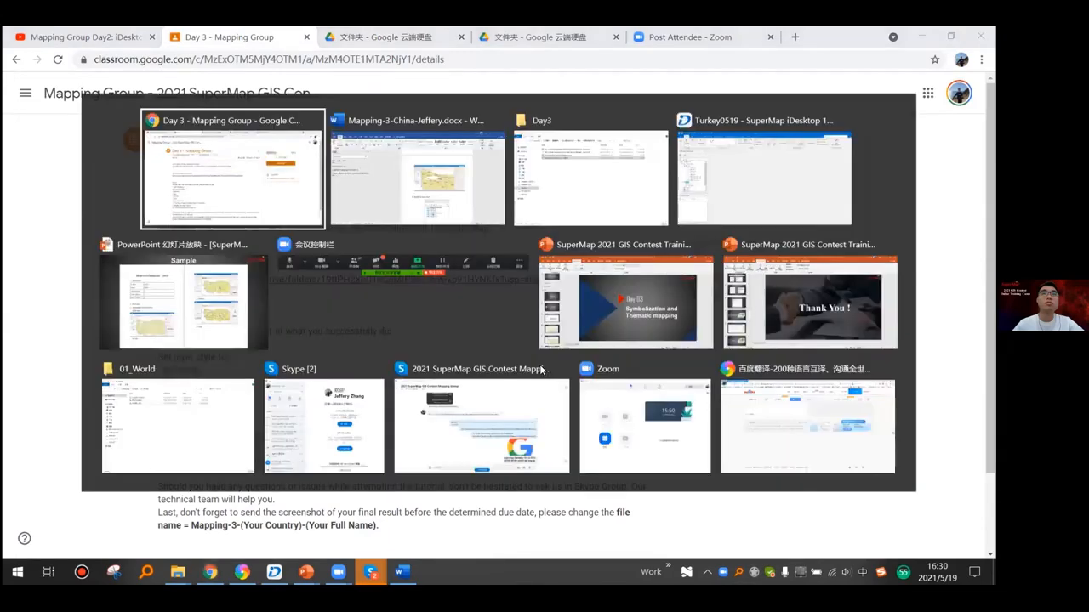
pyautogui.press('Tab')
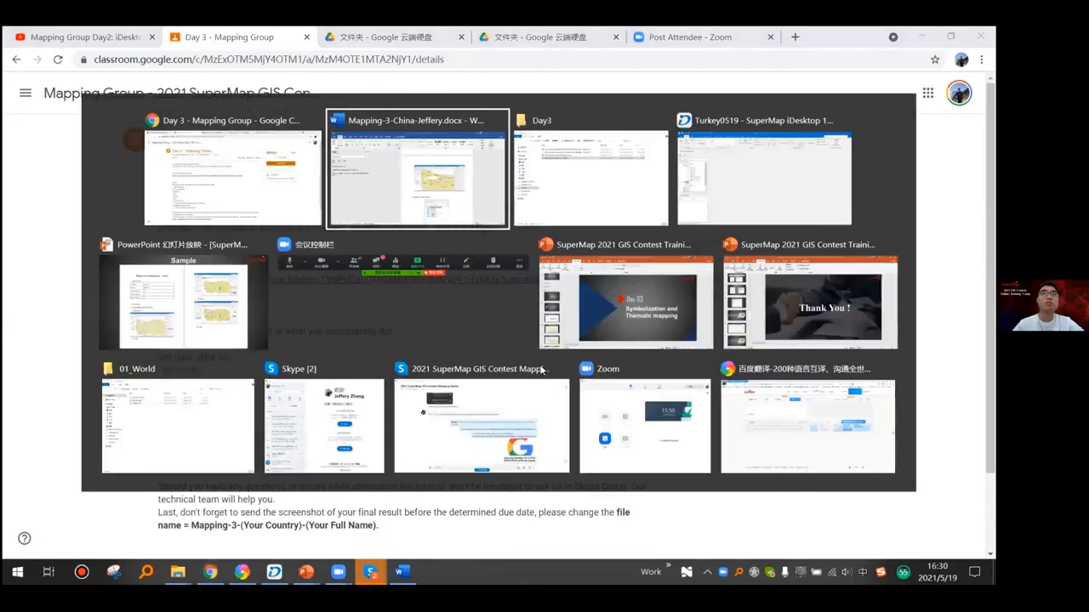
pyautogui.hotkey('alt', 'Tab')
pyautogui.hotkey('alt', 'Tab')
pyautogui.hotkey('alt', 'Tab')
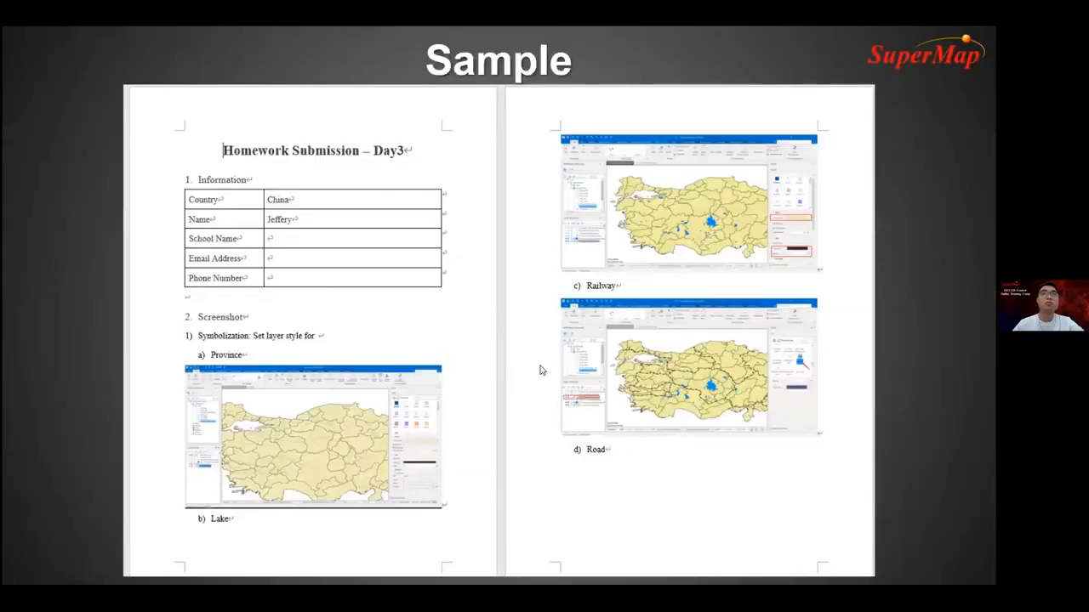
pyautogui.click(540, 370)
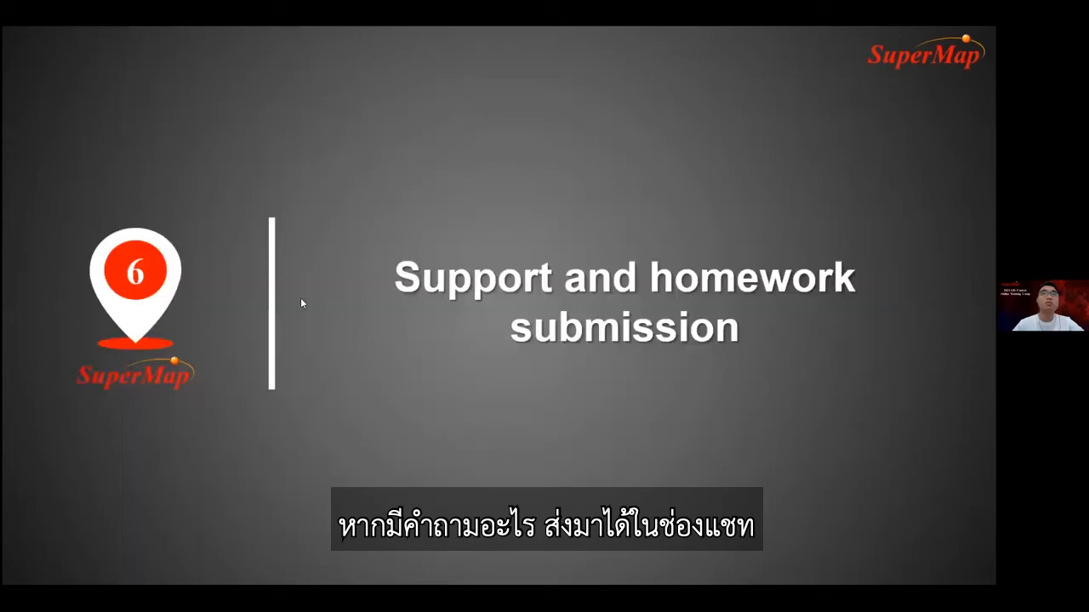
pyautogui.click(515, 212)
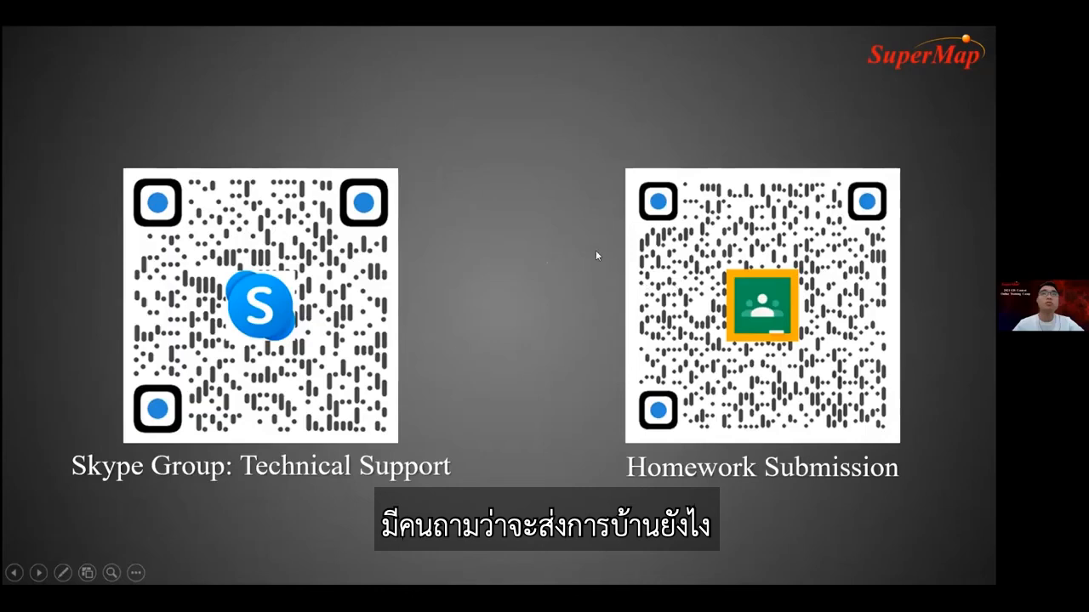
# - Switch to the Day 3 - Mapping Group assignment in Chrome, attach the Mapping-4-China Word document, and turn it in
pyautogui.hotkey('alt', 'Tab')
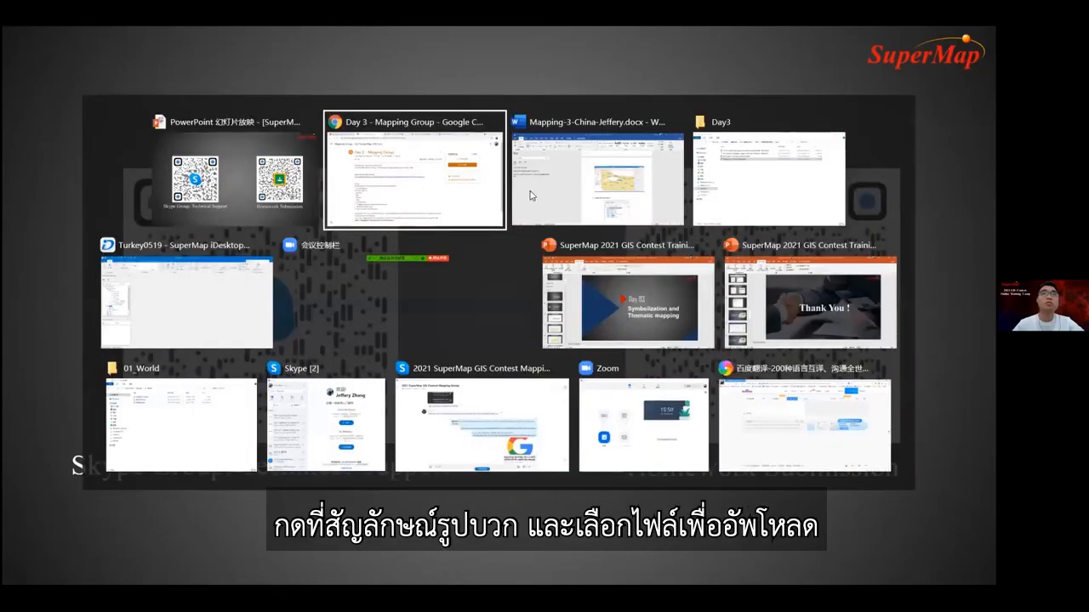
pyautogui.click(354, 176)
pyautogui.click(762, 177)
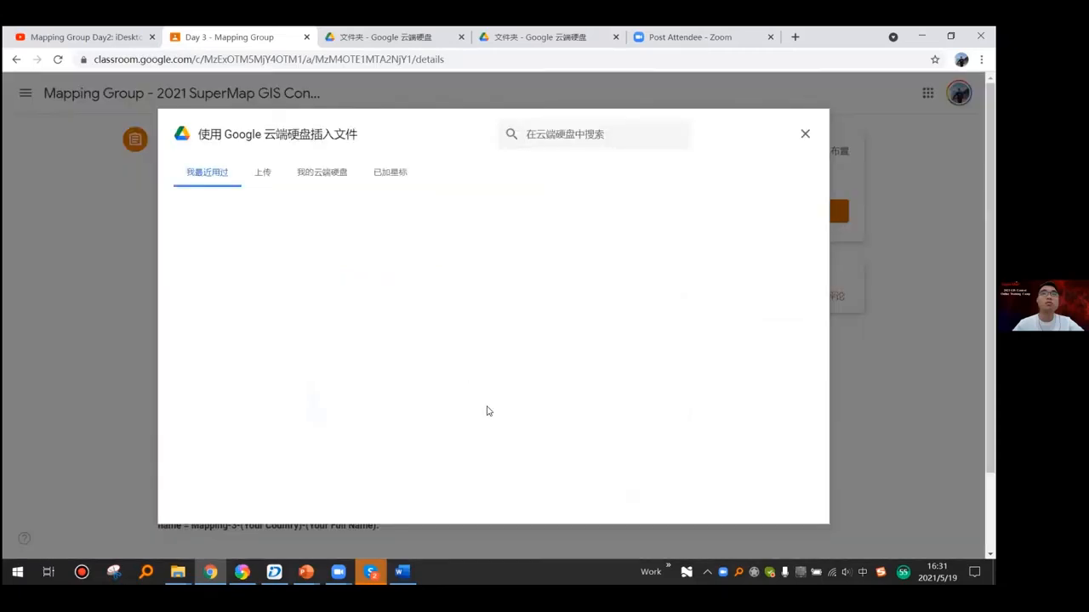
pyautogui.click(488, 408)
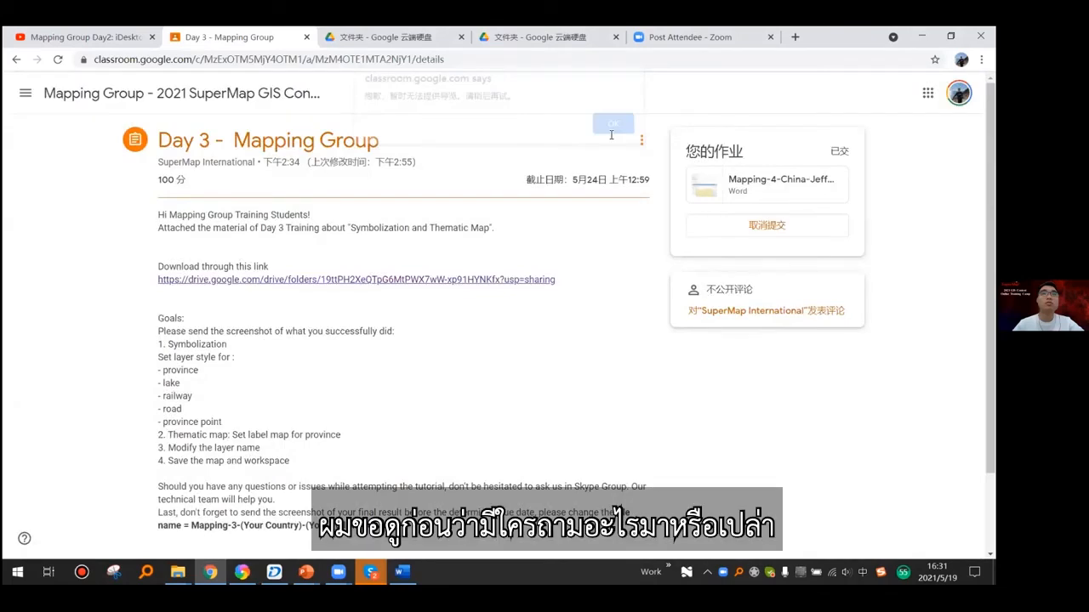
pyautogui.click(611, 134)
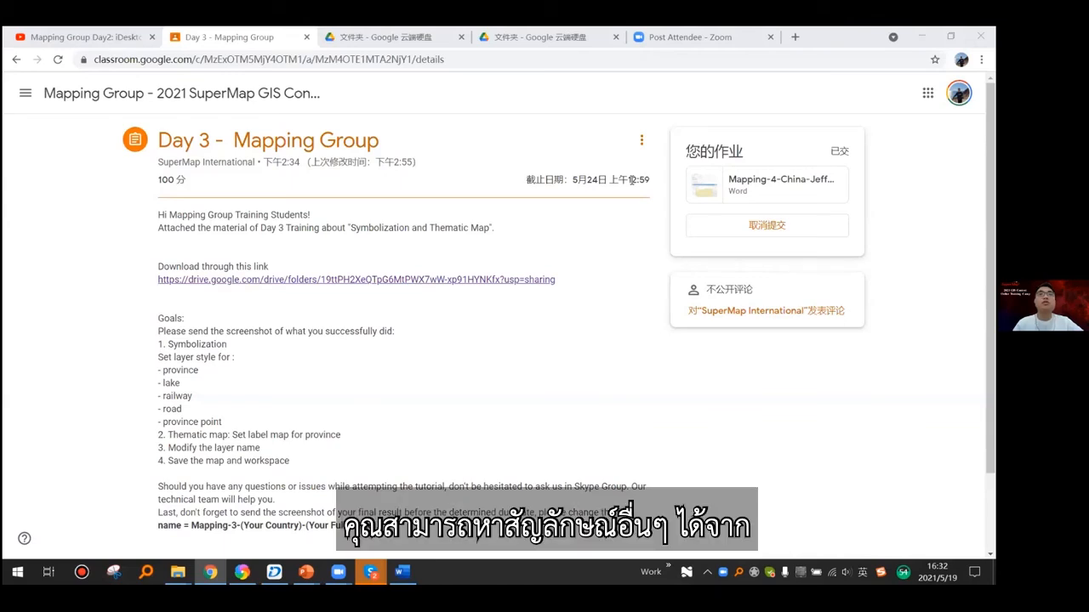
# - Switch to SuperMap iDesktop and show the marker, line and fill symbol libraries under the Turkey0519 workspace resources
pyautogui.moveTo(274, 572)
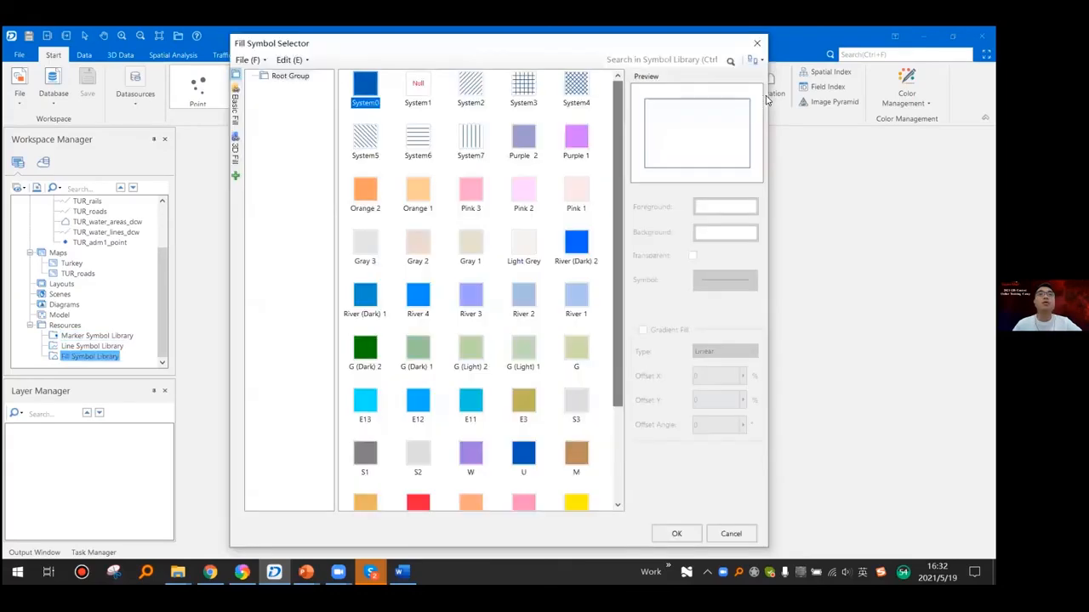
pyautogui.click(757, 44)
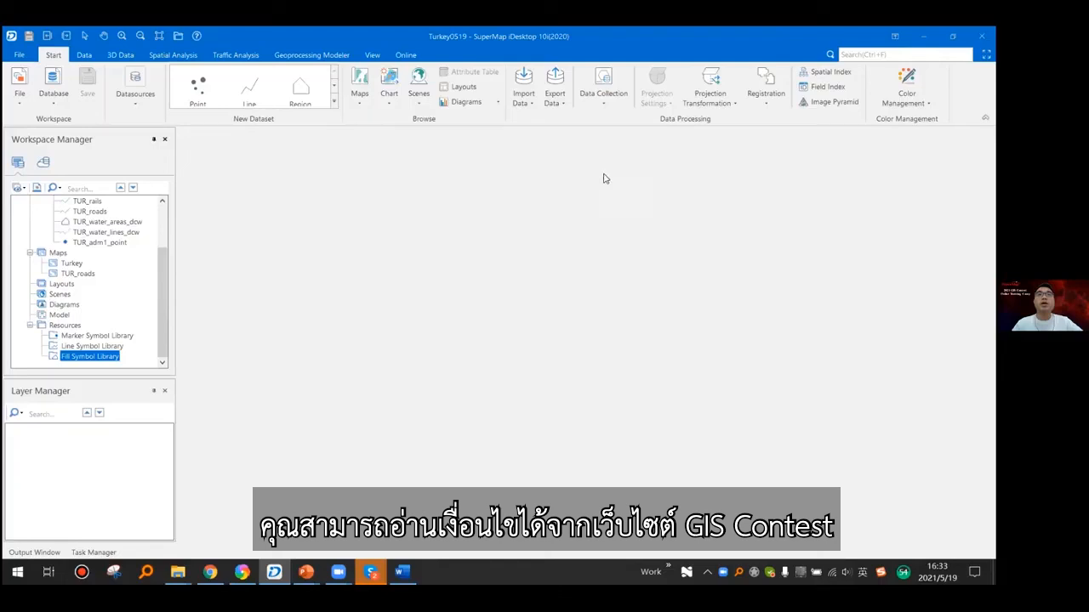
# - Switch to Chrome and open the bookmarked SuperMap GIS Contest website in a new tab
pyautogui.moveTo(213, 570)
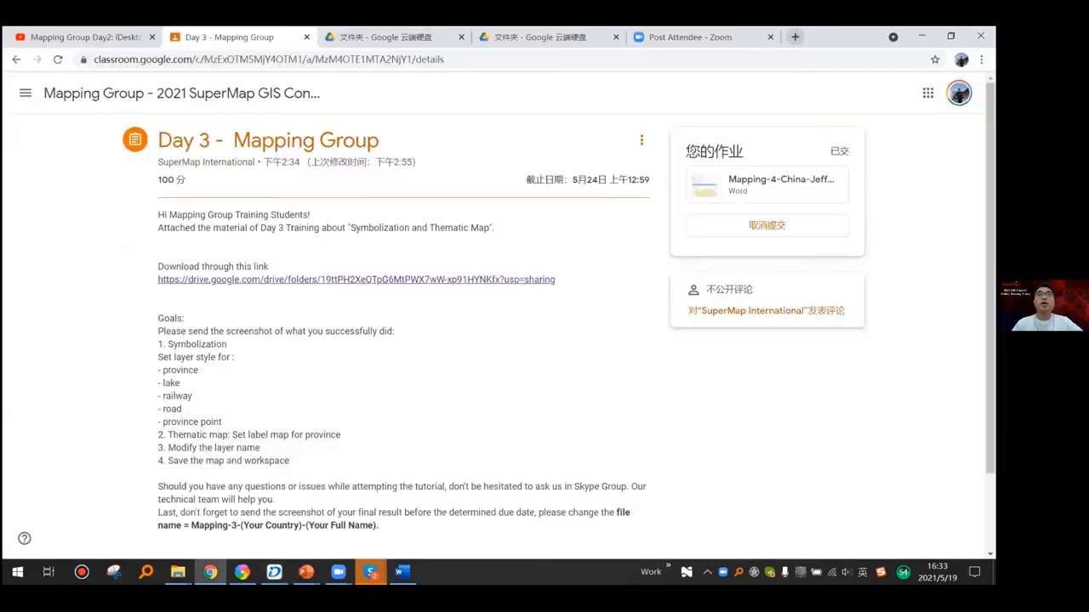
pyautogui.hotkey('ctrl', 't')
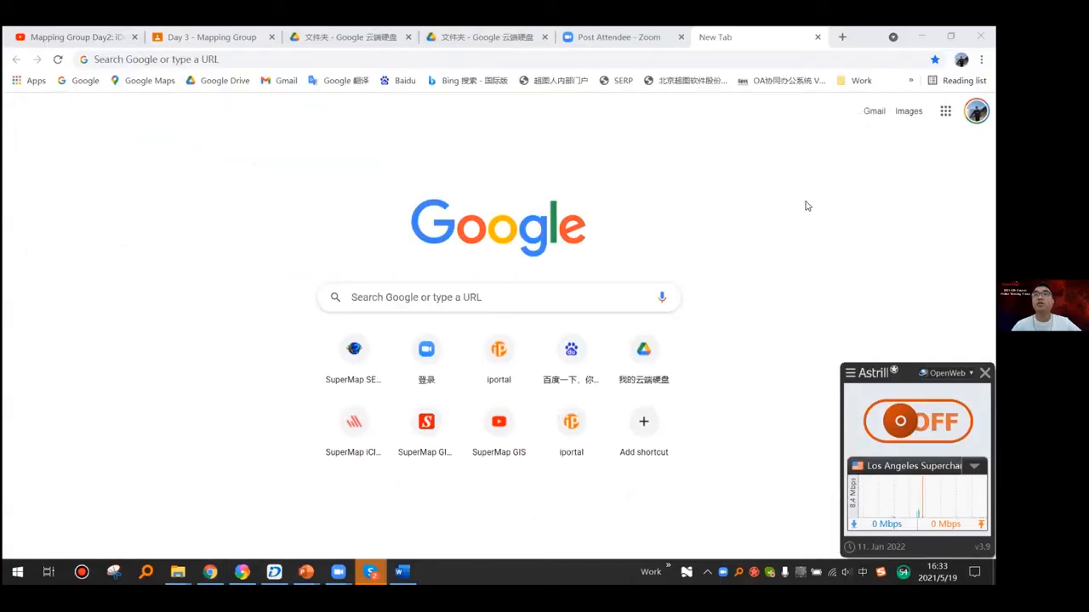
pyautogui.click(855, 81)
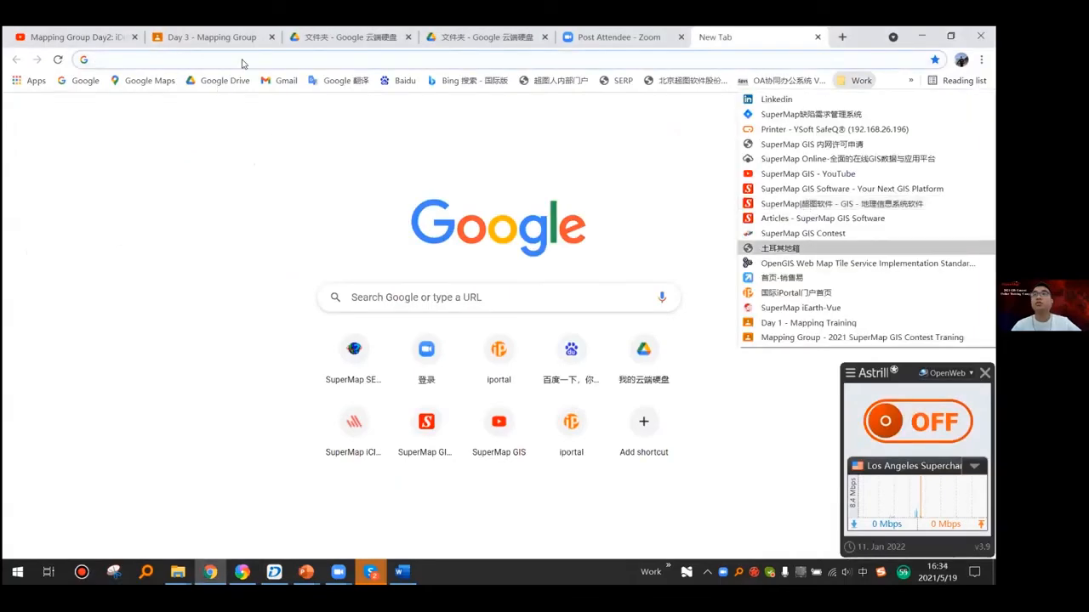
pyautogui.press('Up')
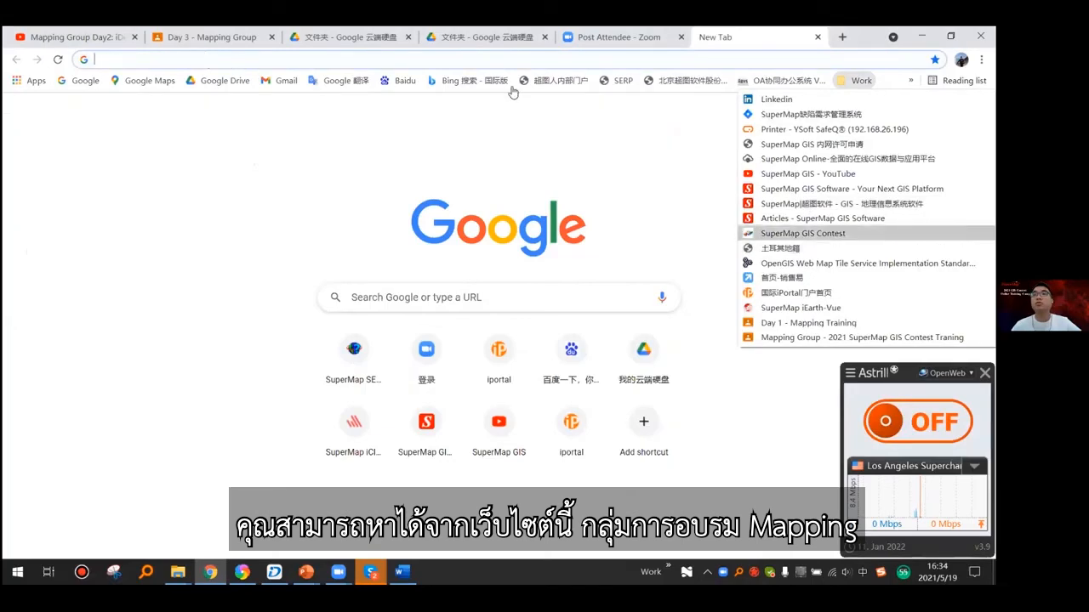
pyautogui.press('Return')
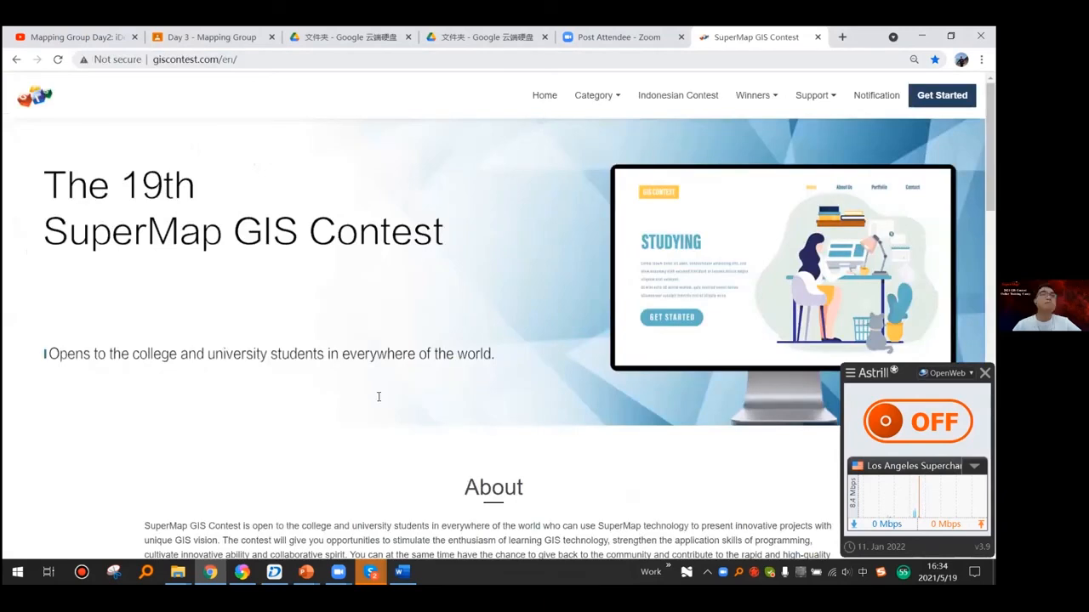
# - Open the contest's Mapping category page and review its scoring, process reference and submission requirements
pyautogui.hotkey('ctrl', 'l')
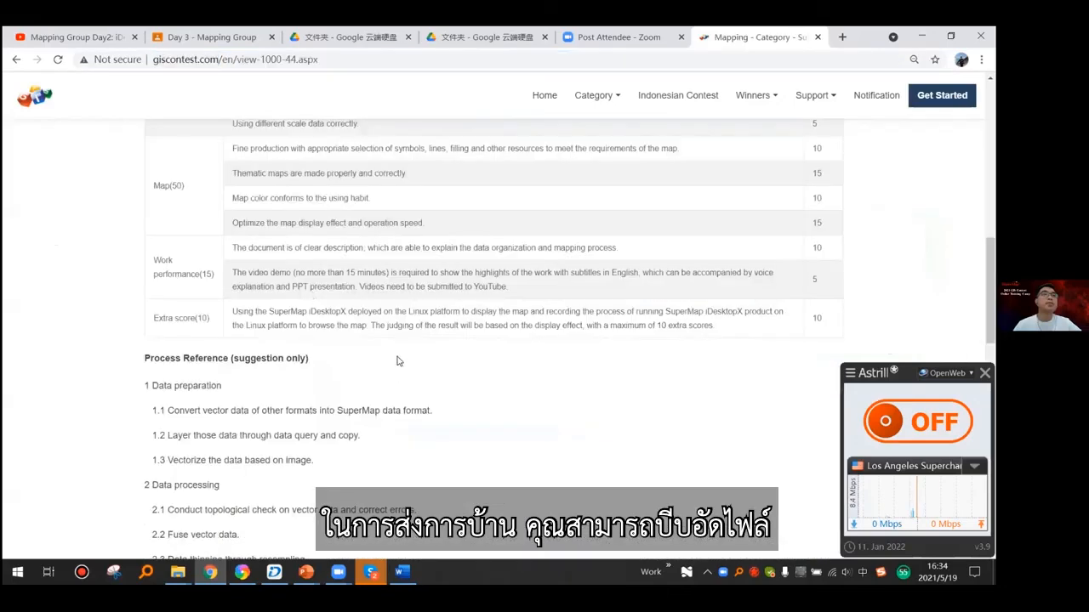
pyautogui.scroll(-8, 398, 360)
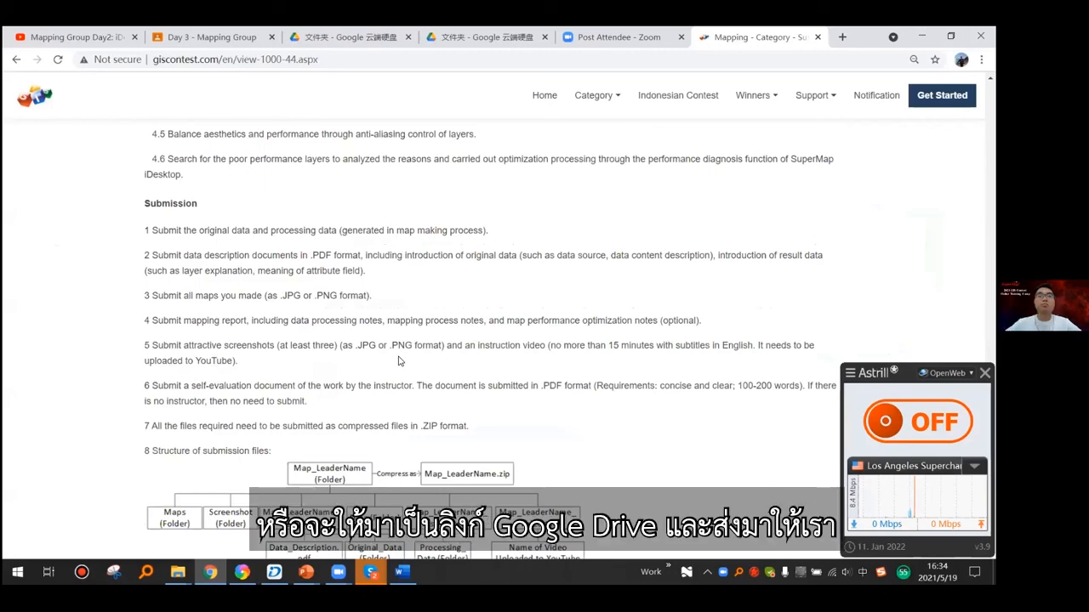
pyautogui.scroll(4, 398, 361)
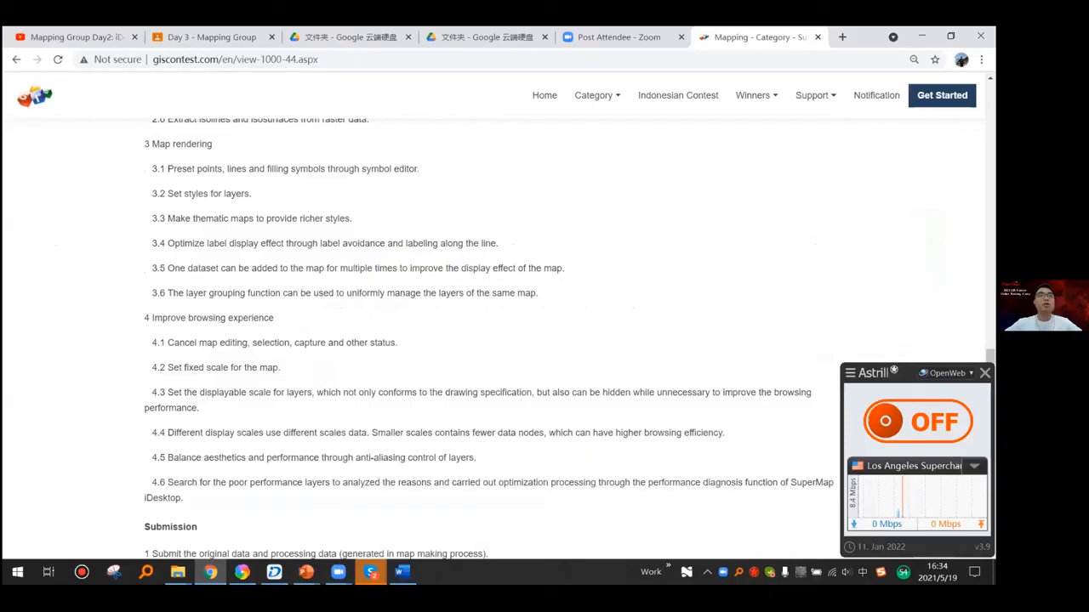
# - Switch back to the PowerPoint slideshow and show the technical support and homework submission QR codes
pyautogui.click(306, 572)
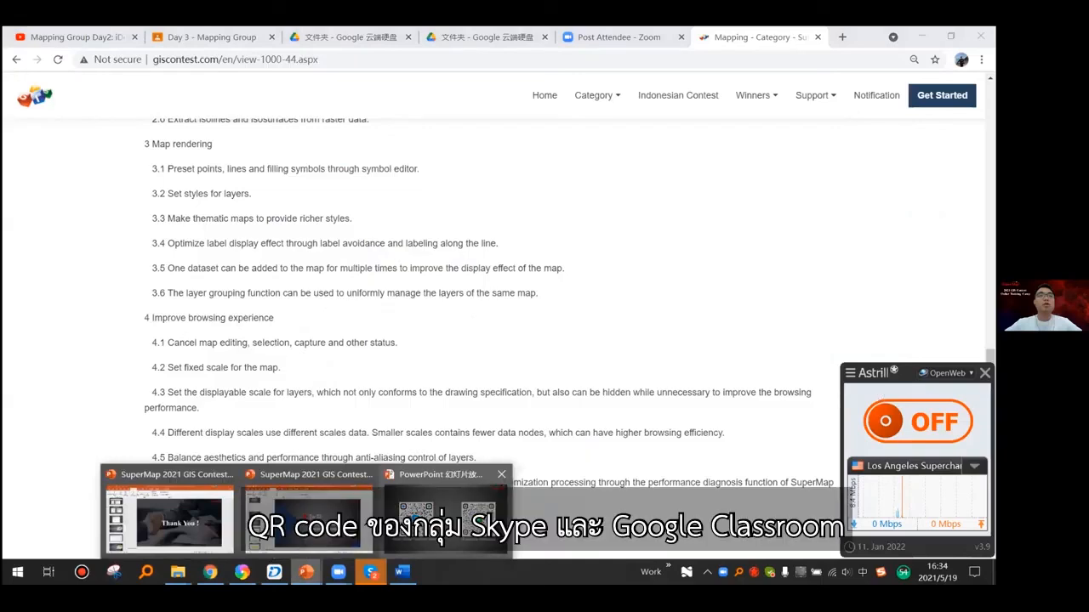
pyautogui.click(444, 513)
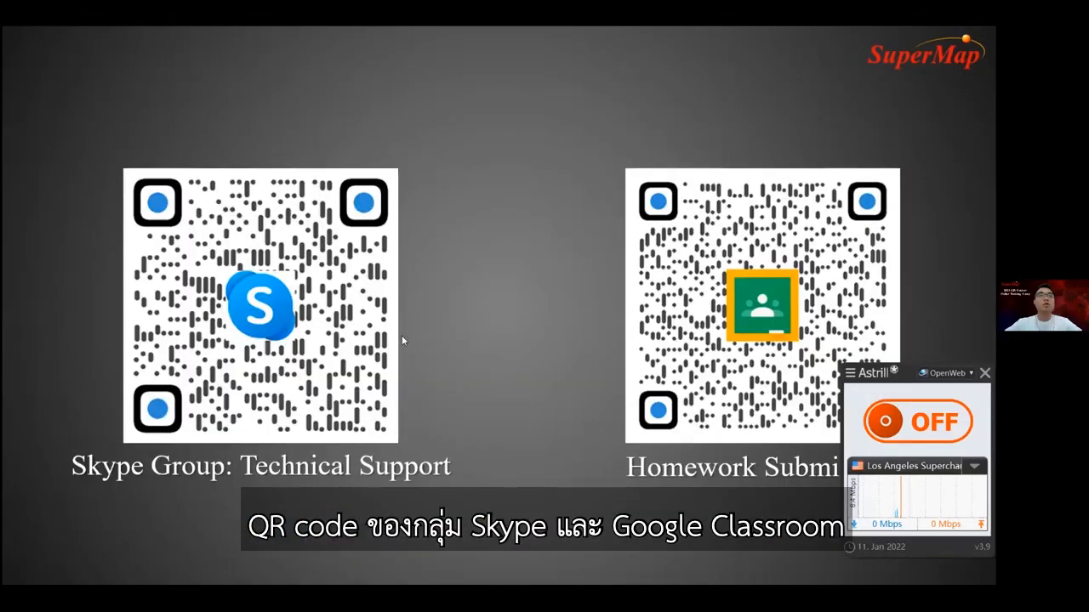